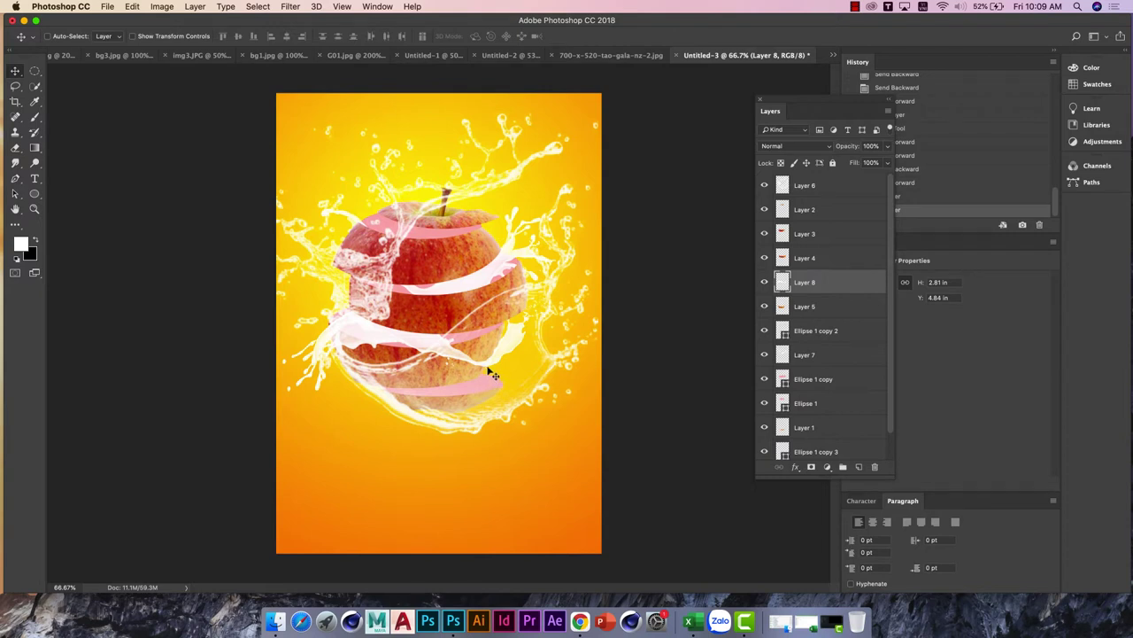
Step: Bring Google Chrome to the front on a new tab over the apple poster
left_click(582, 611)
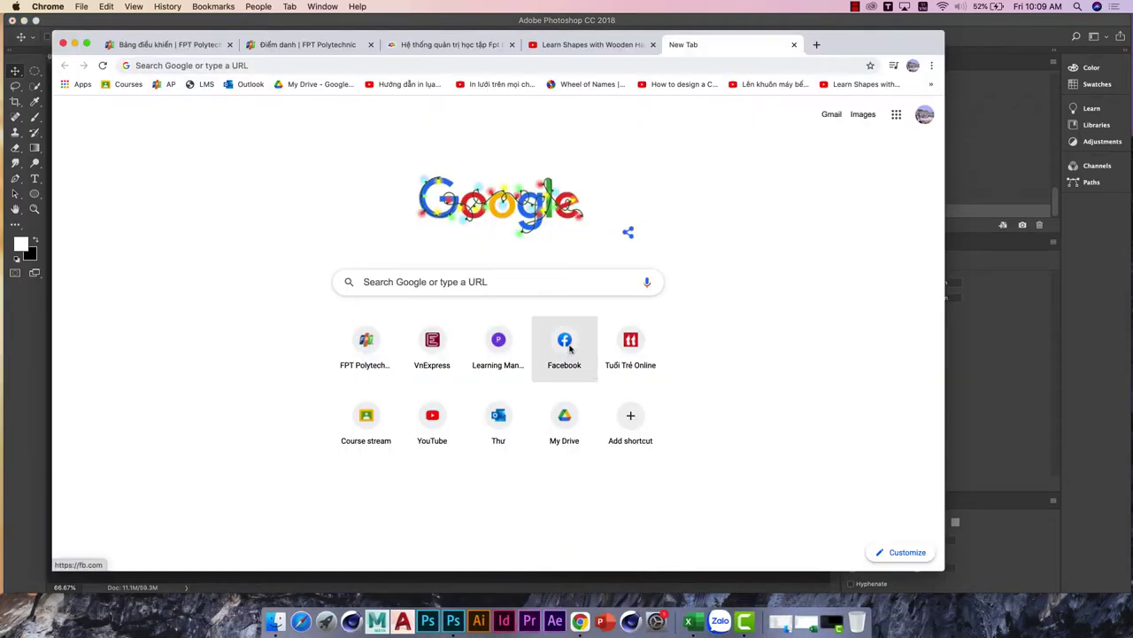
Step: Search Google Images for 'milk brush photoshop' and open the Creative Nerds milk splashes page
left_click(496, 281)
type("br")
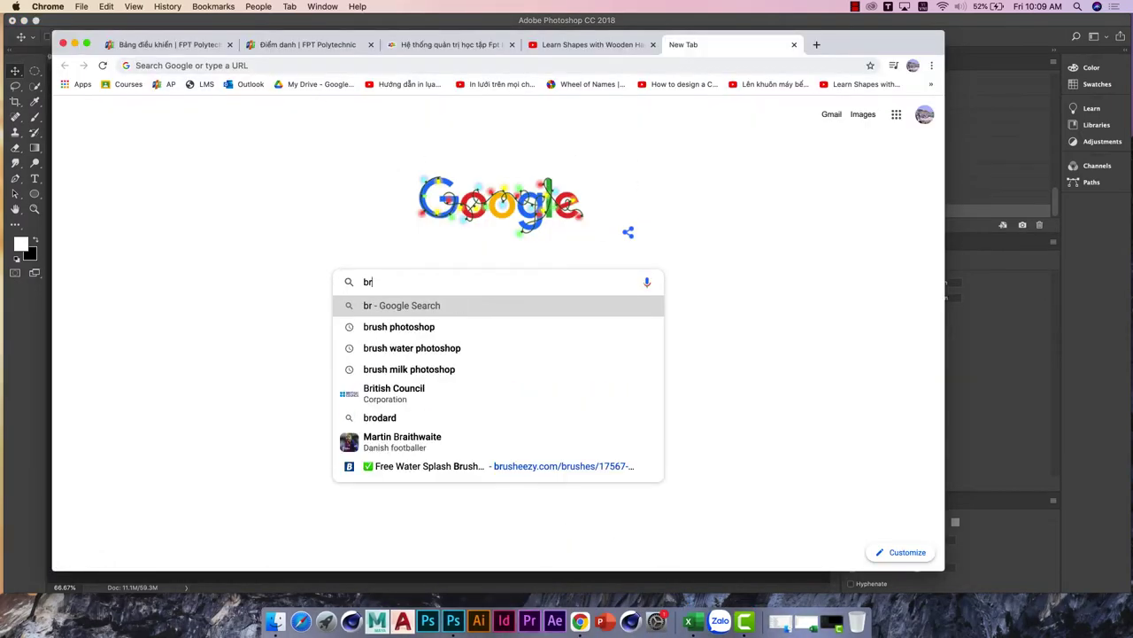
left_click(390, 366)
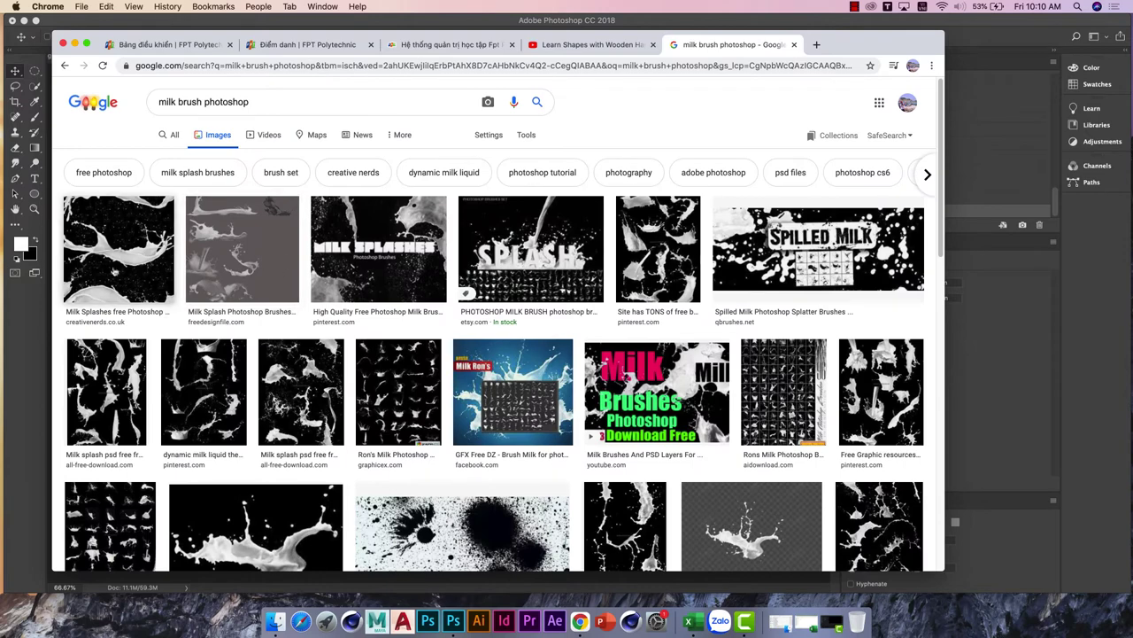
left_click(113, 256)
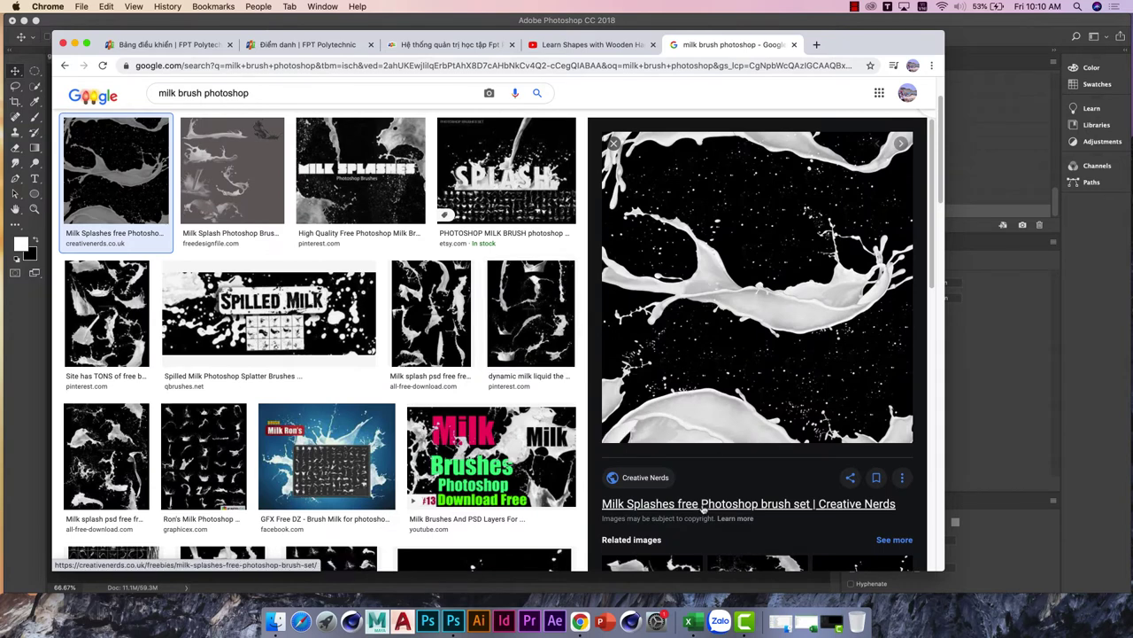
left_click(704, 504)
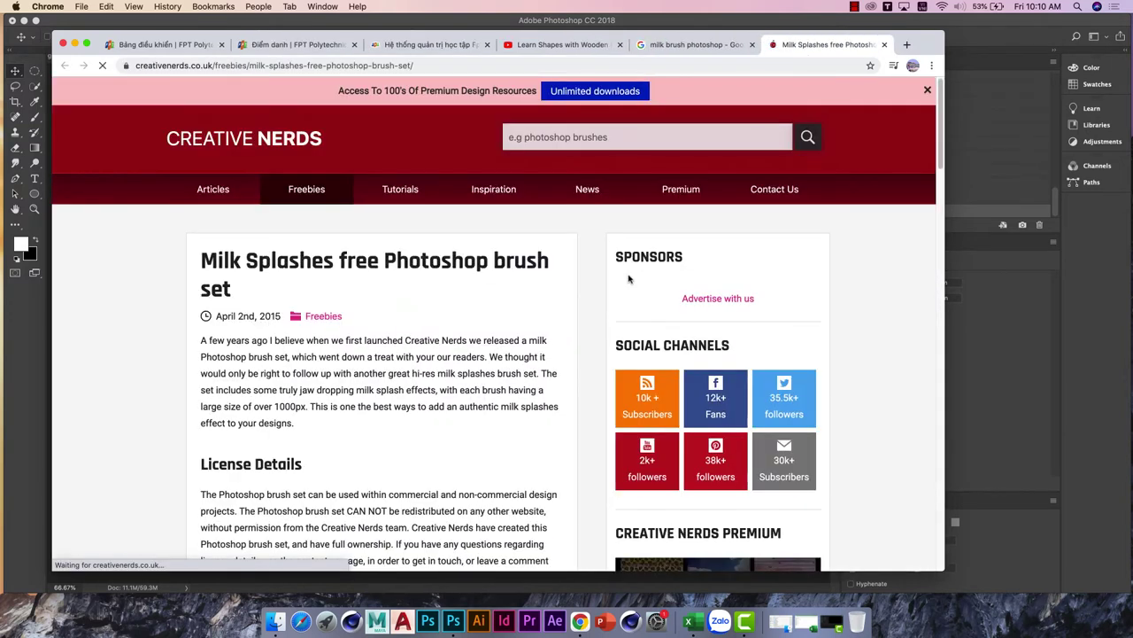
Step: Save the milk splashes brush zip into Brush-Ps and return to the image results
scroll(571, 319, "down", 4)
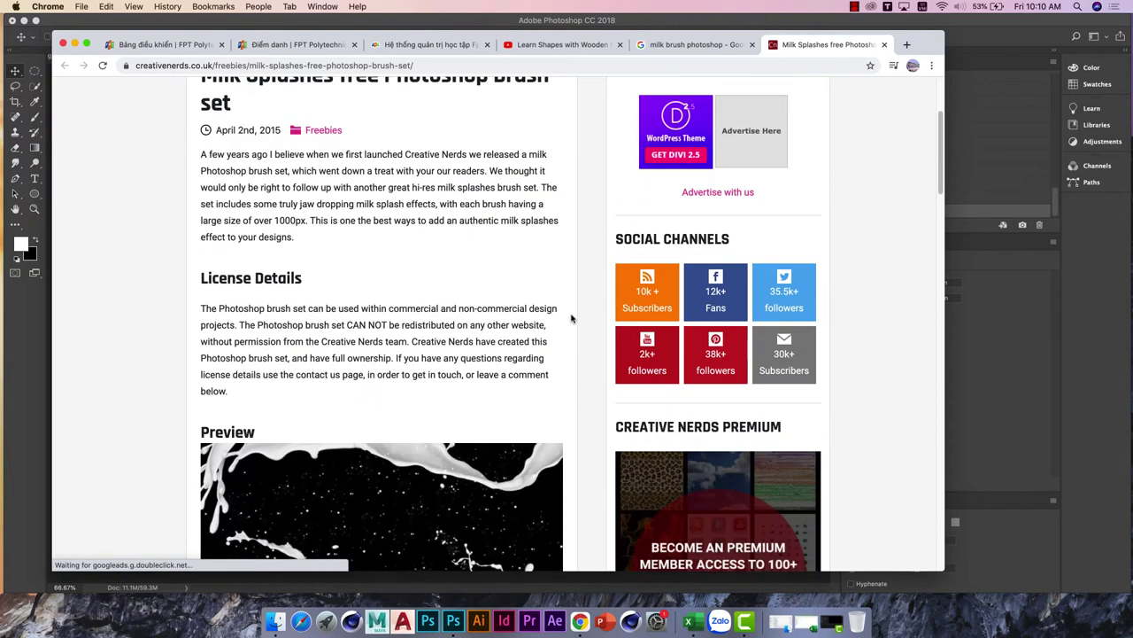
scroll(572, 318, "down", 10)
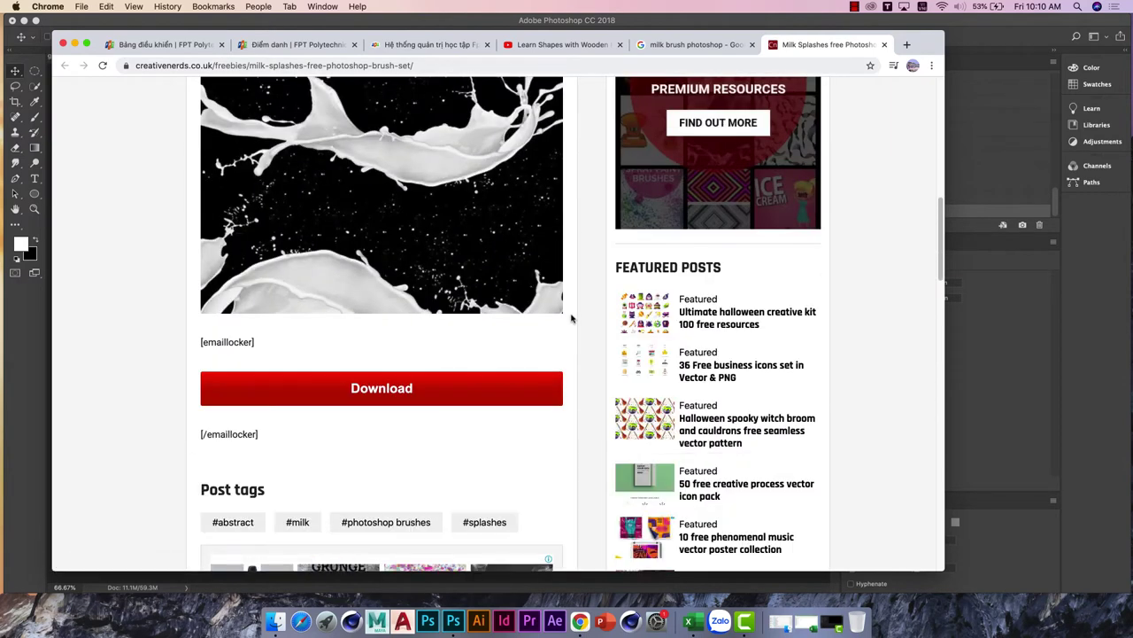
scroll(571, 319, "down", 3)
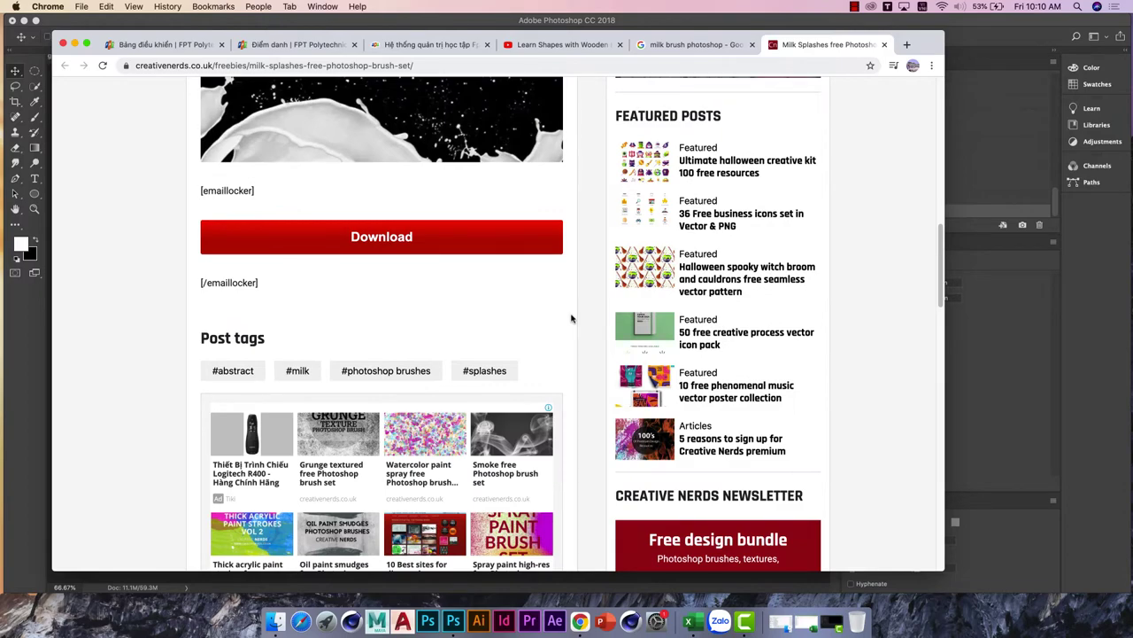
scroll(572, 318, "up", 4)
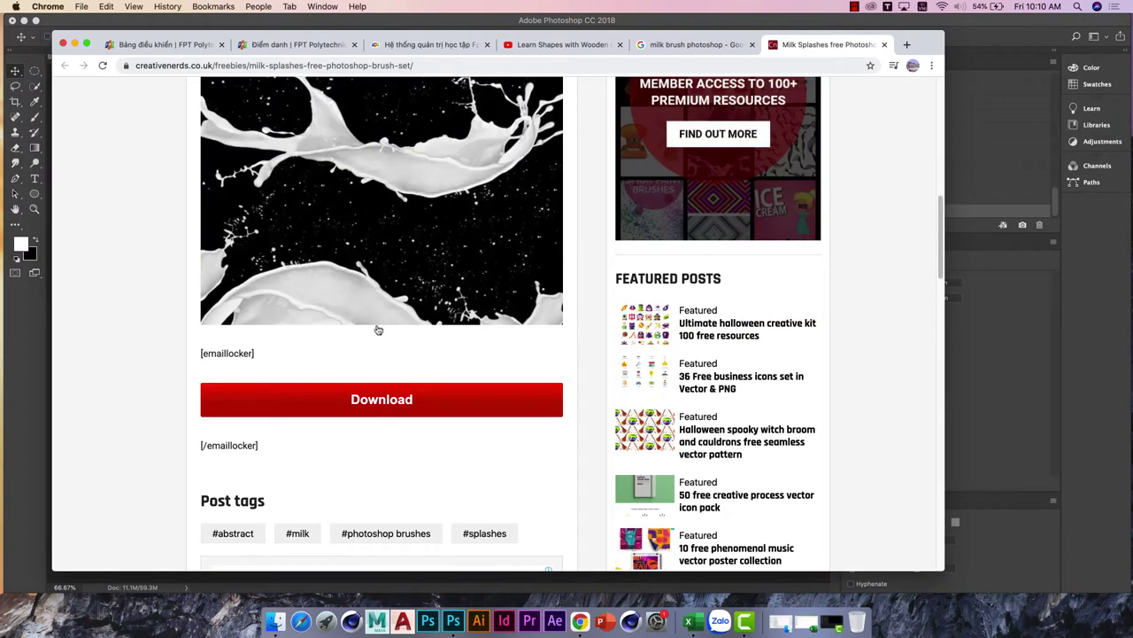
scroll(378, 329, "up", 7)
scroll(363, 363, "down", 6)
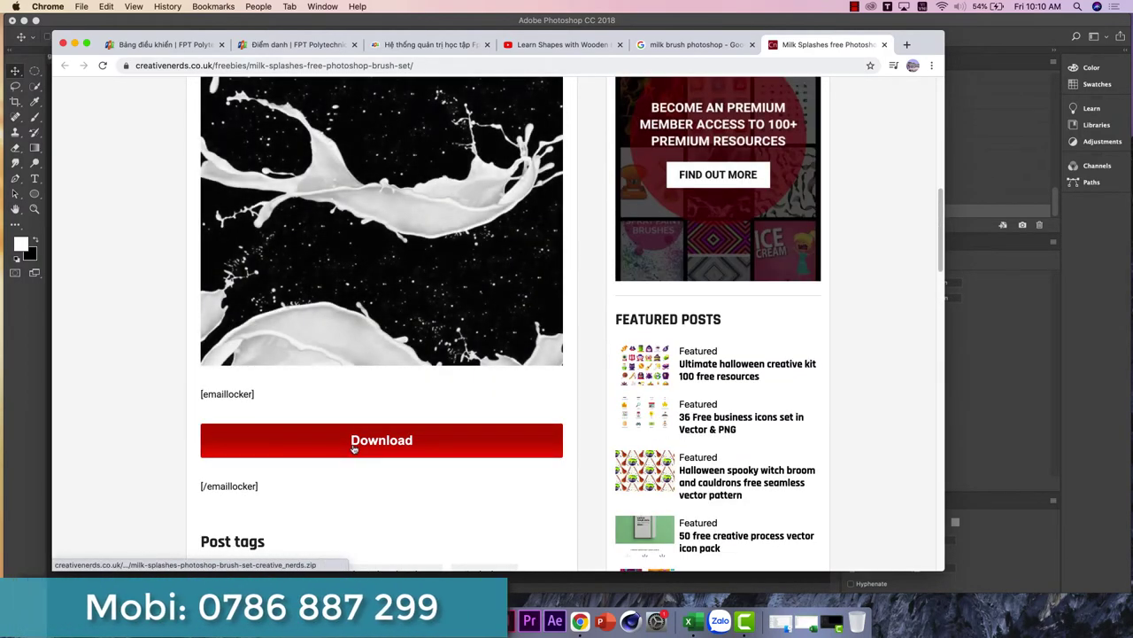
left_click(354, 447)
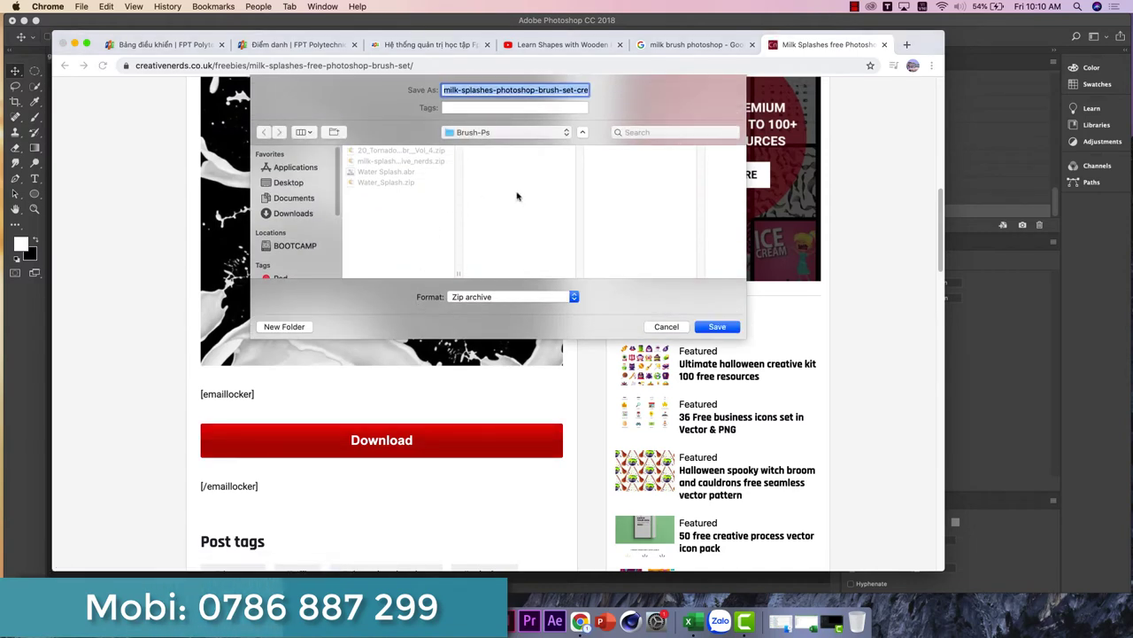
key("Return")
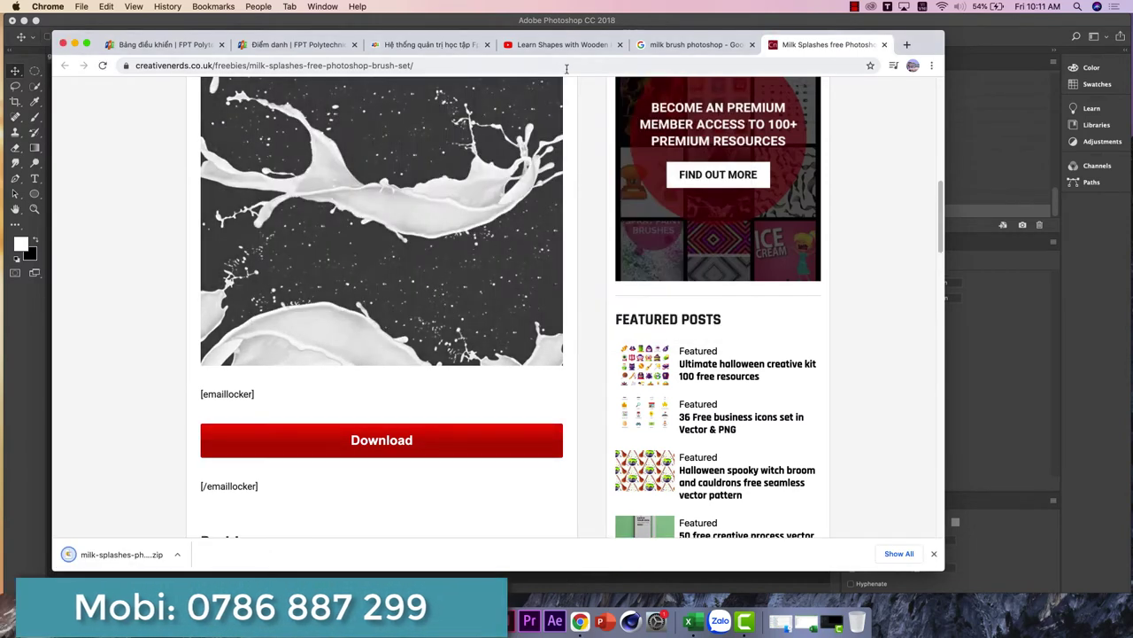
left_click(663, 44)
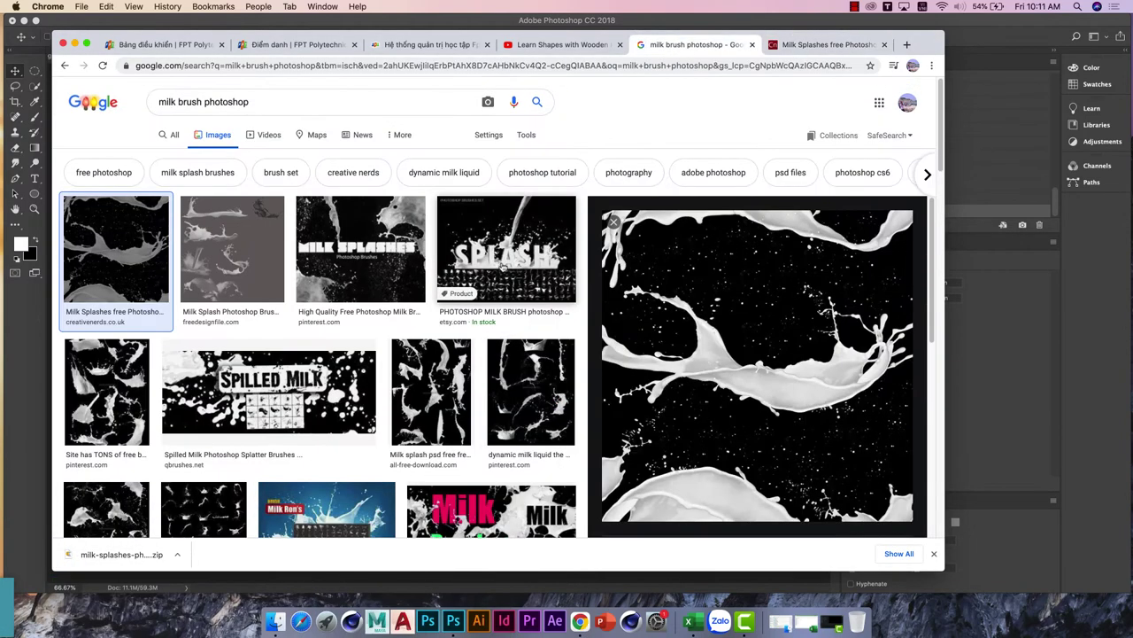
Step: Change the image search to 'water brush photoshop'
left_click_drag(178, 102, 153, 104)
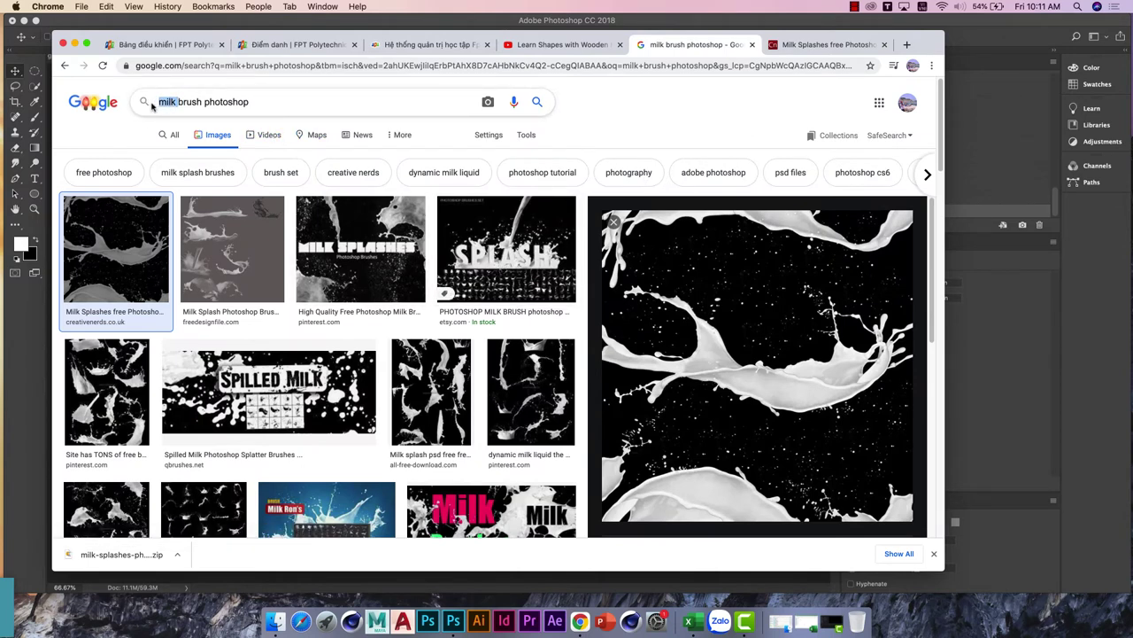
type("water")
key("Return")
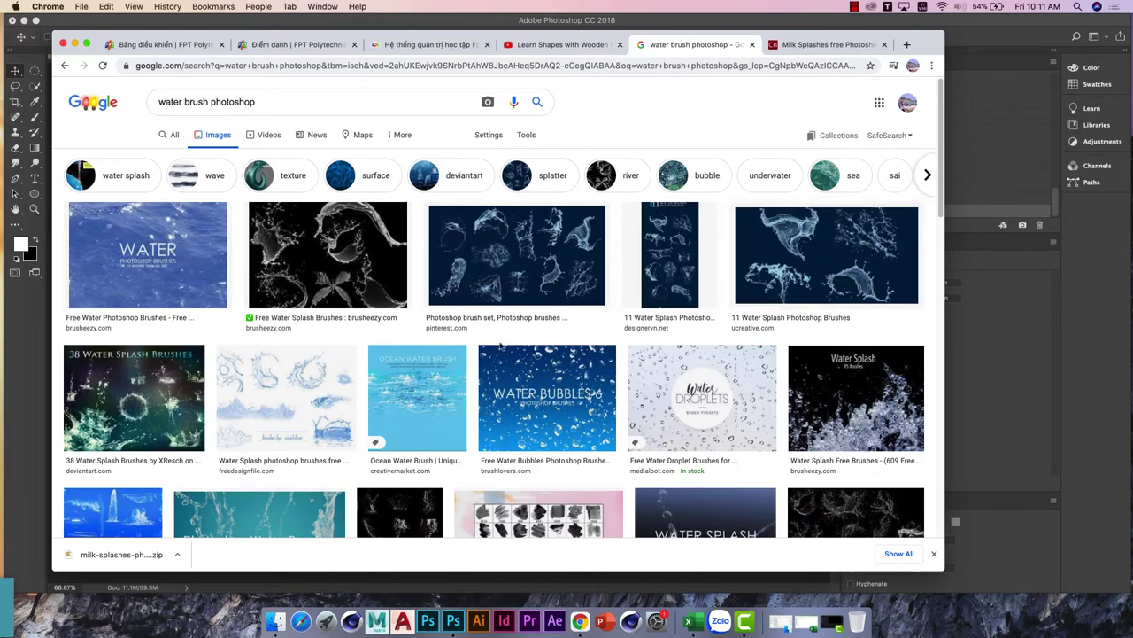
Step: Download Brusheezy's free Water Splash Brushes, then return to Photoshop
left_click(326, 268)
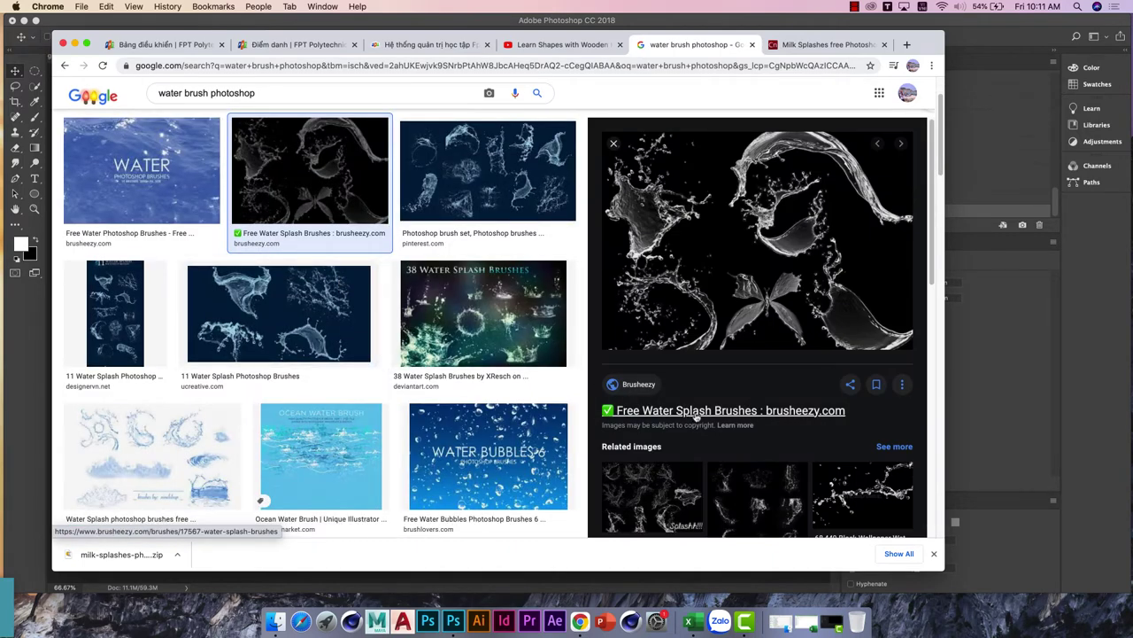
left_click(738, 416)
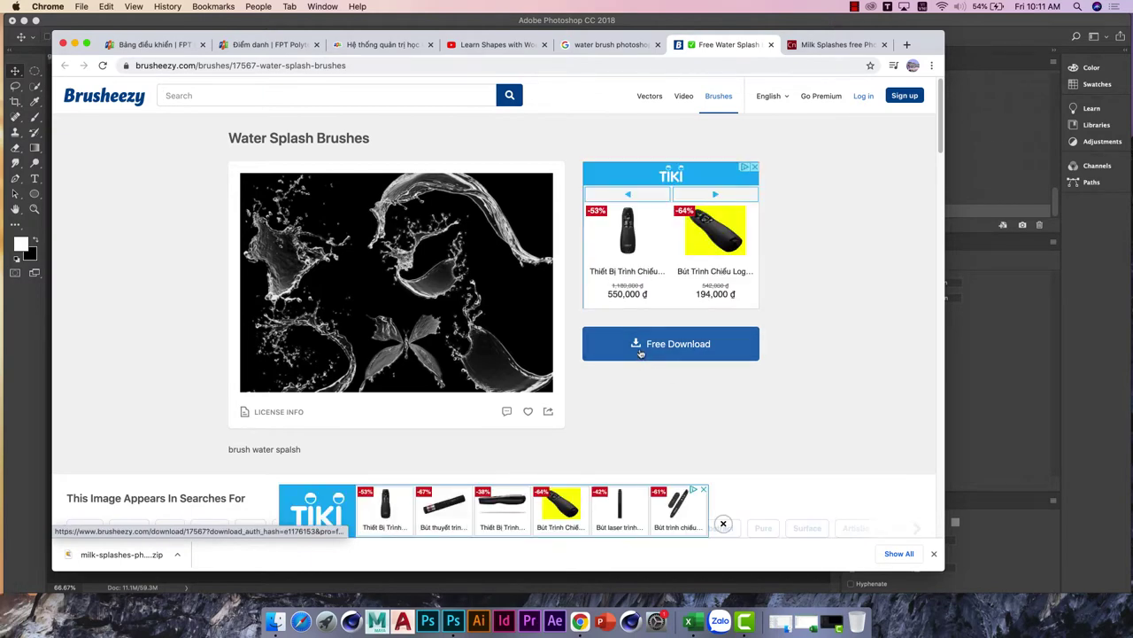
left_click(658, 352)
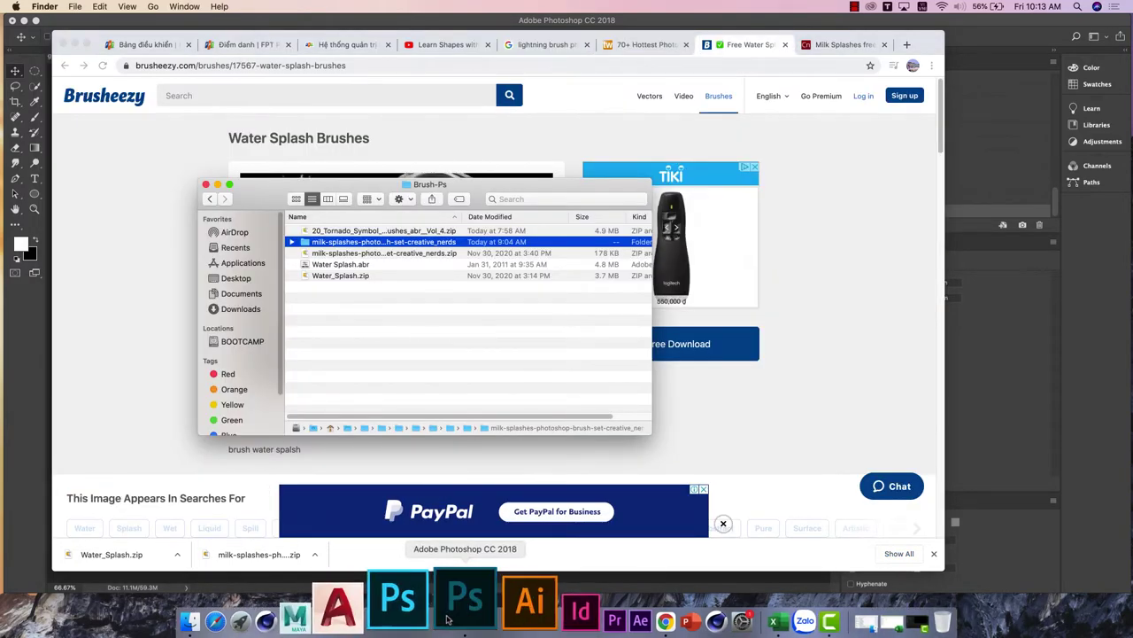
left_click(445, 623)
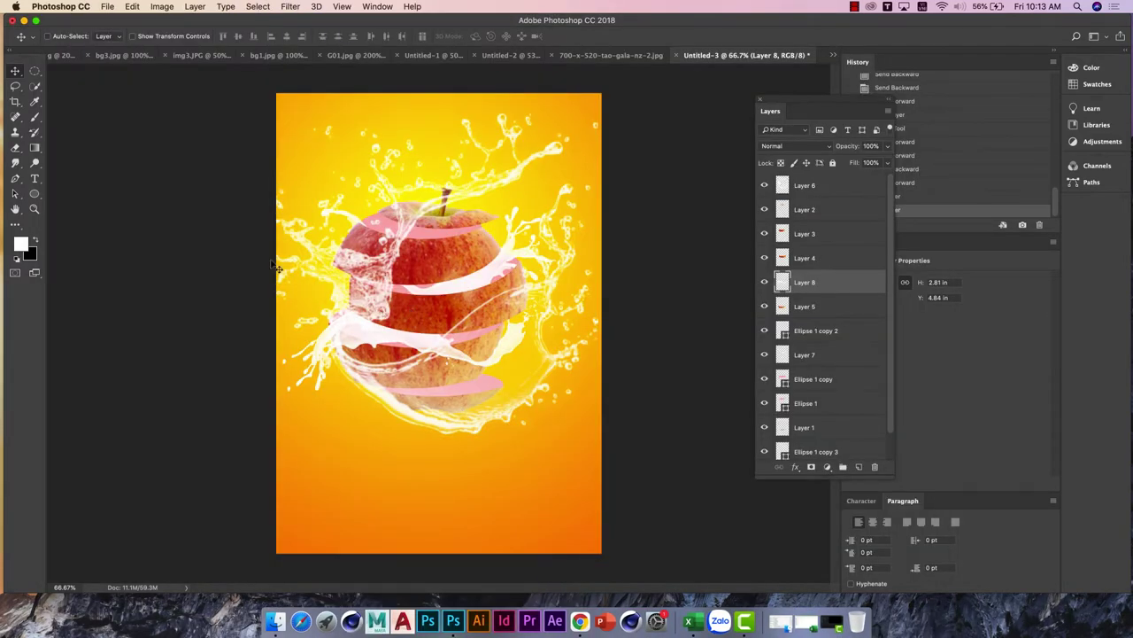
Step: Import the milk-splashes .abr file into the Brush tool presets via Import Brushes
left_click(34, 117)
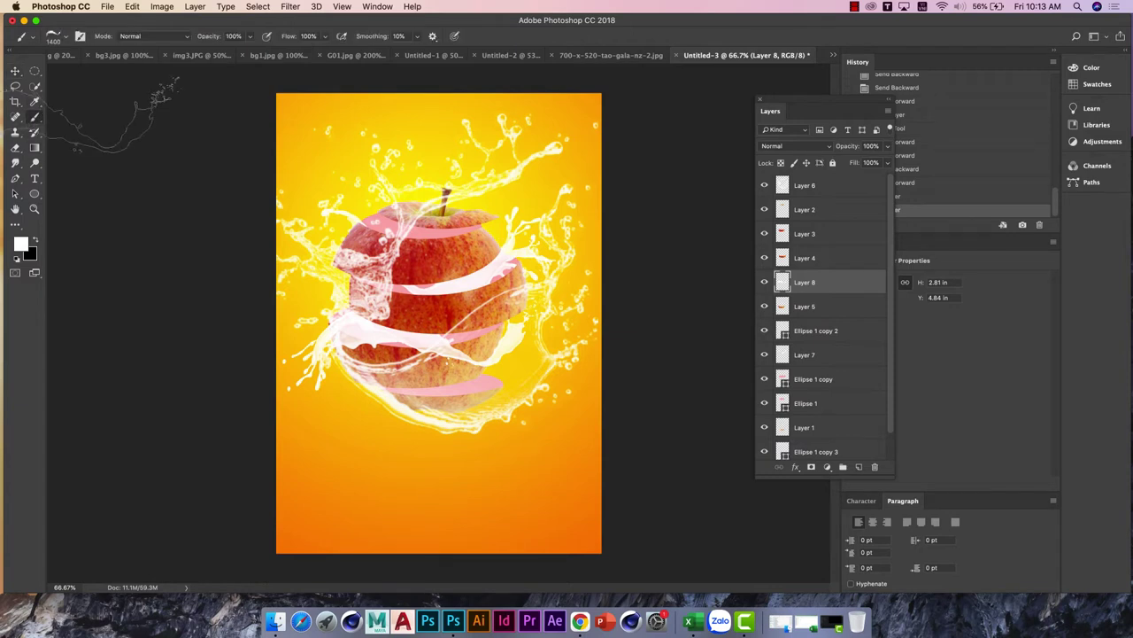
left_click(66, 39)
left_click_drag(212, 243, 216, 126)
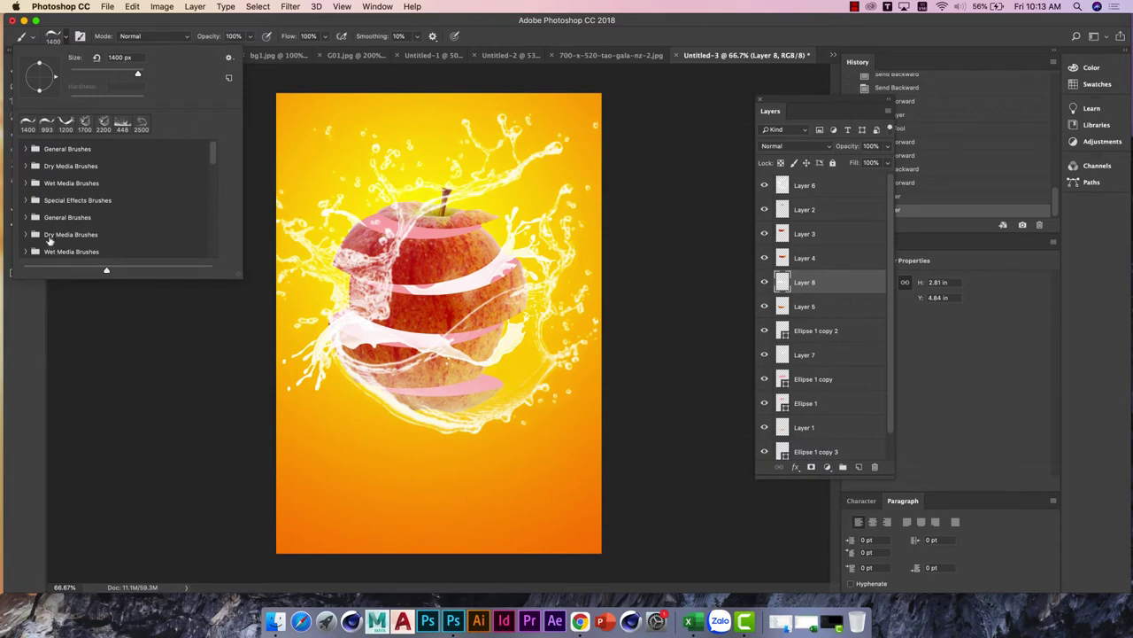
left_click(229, 60)
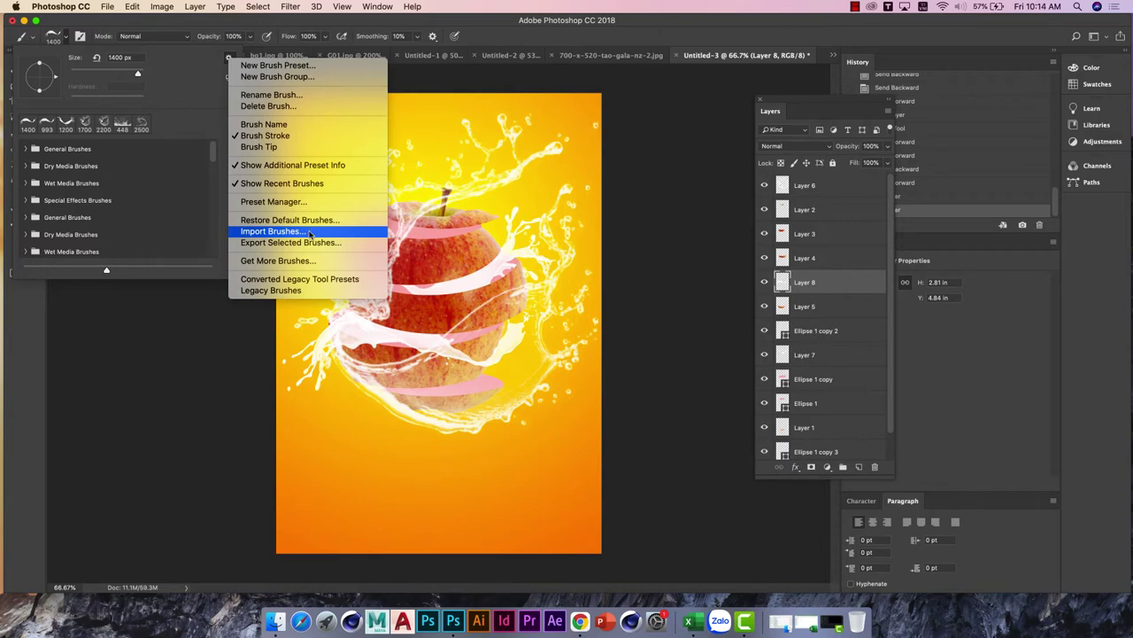
left_click(309, 232)
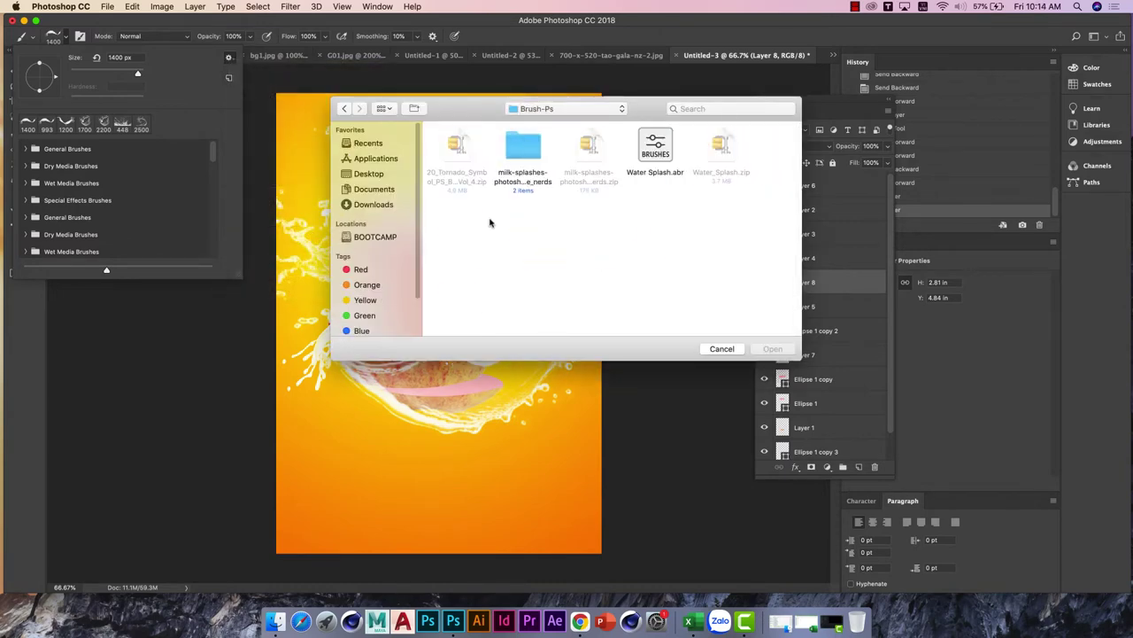
double_click(522, 149)
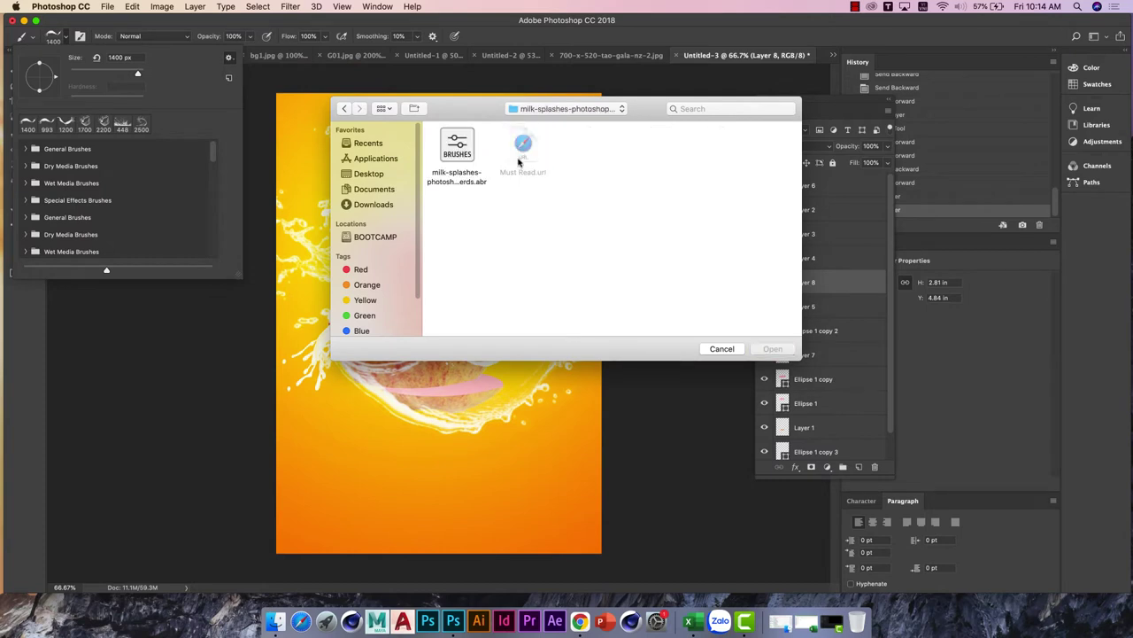
left_click(460, 160)
left_click(766, 352)
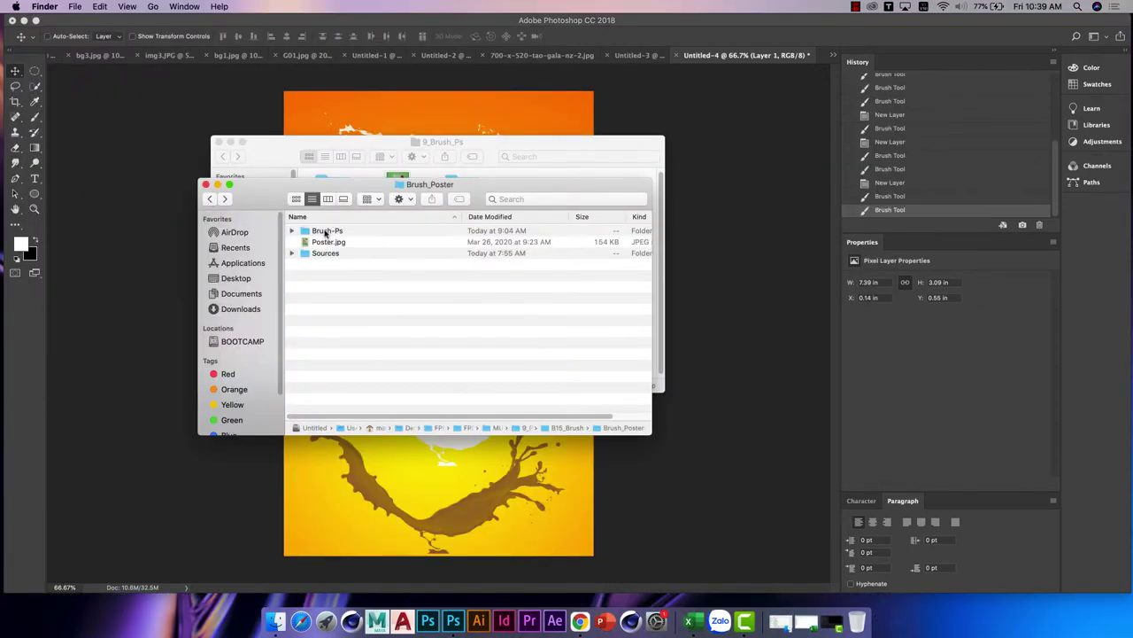
Step: Open the Sources folder and clear the selection on the two-apple photo
double_click(323, 253)
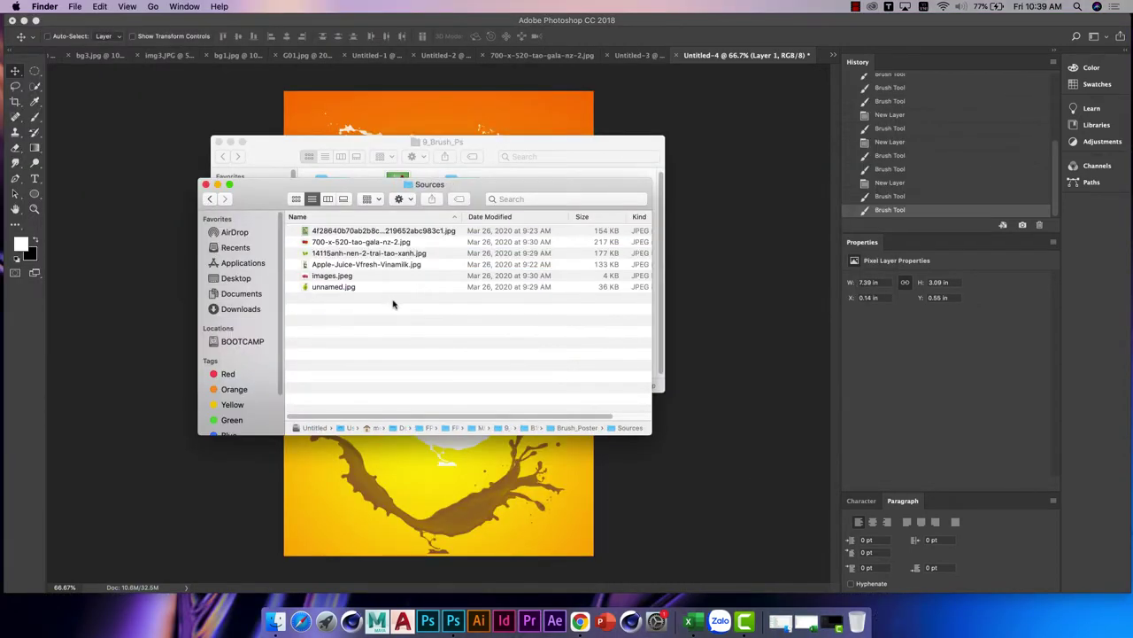
left_click(296, 199)
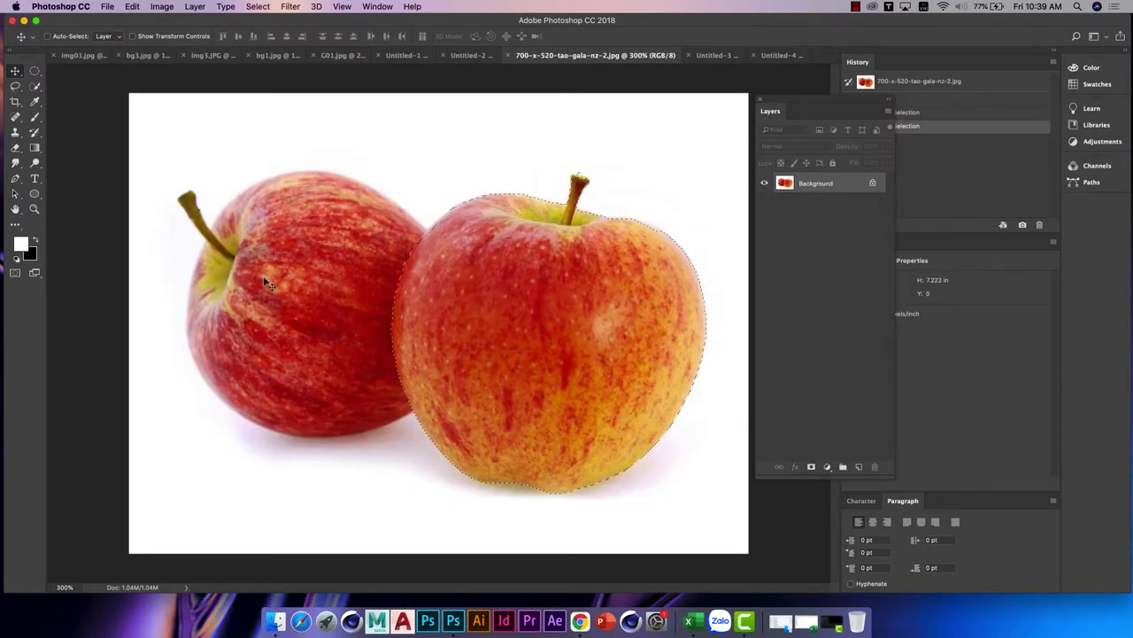
key("super+d")
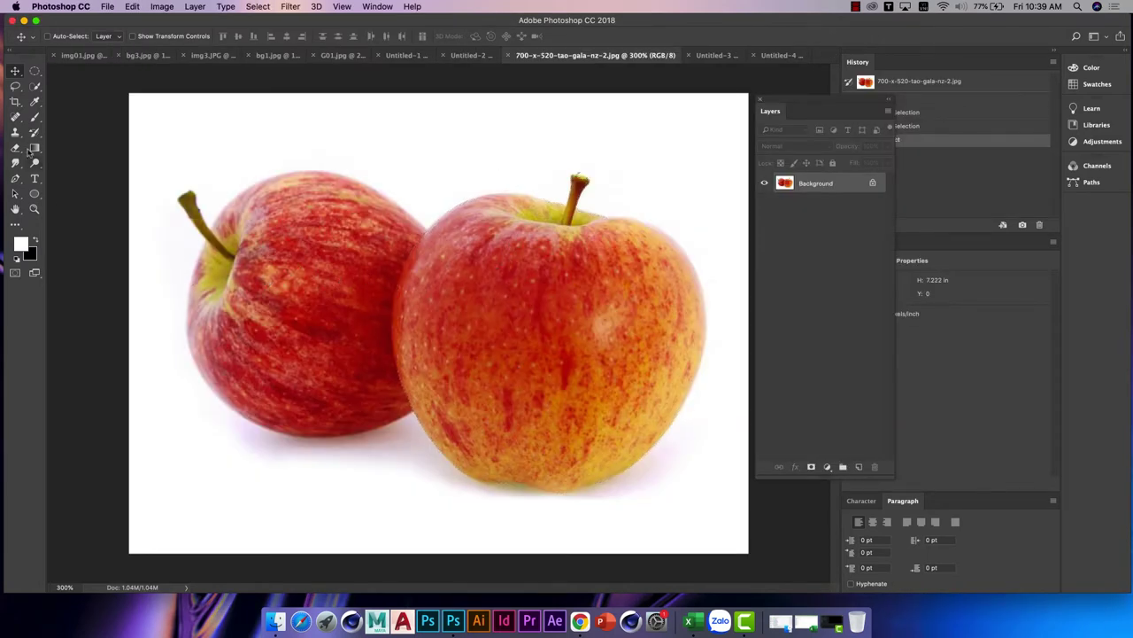
Step: Switch to the Quick Selection Tool with a 37 px brush and no active selection
left_click(34, 88)
left_click(69, 97)
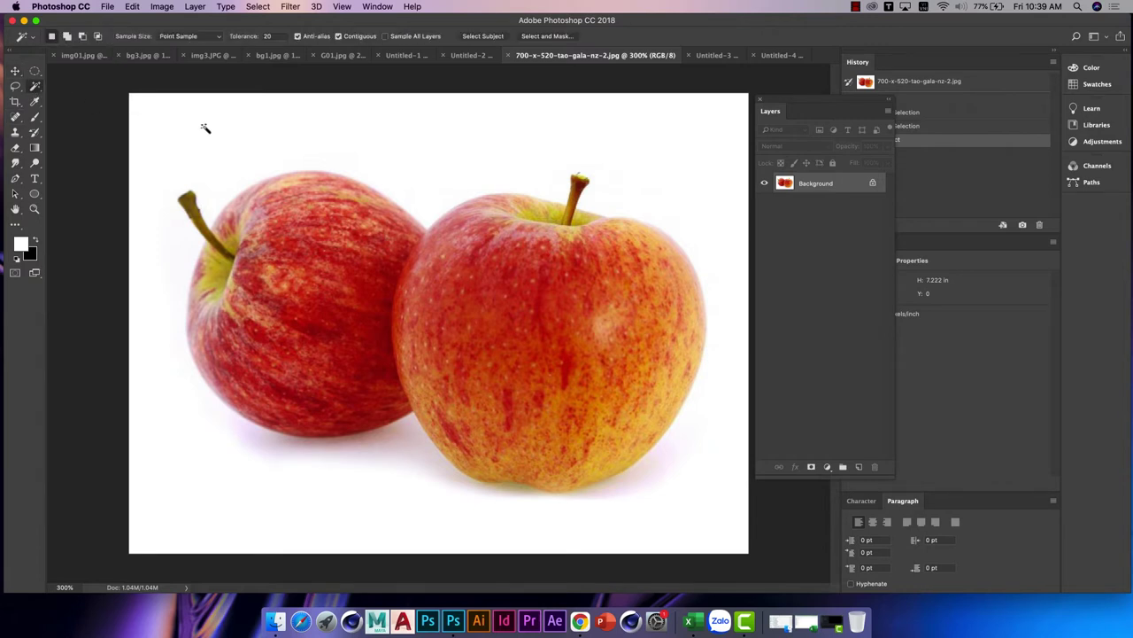
left_click(205, 131)
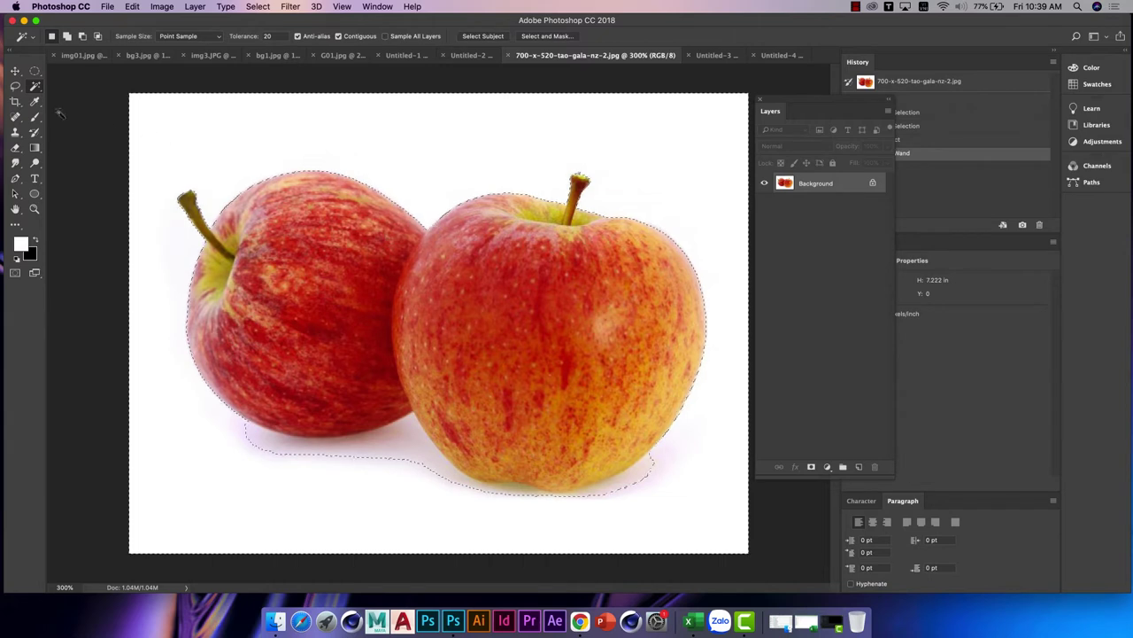
left_click(35, 89)
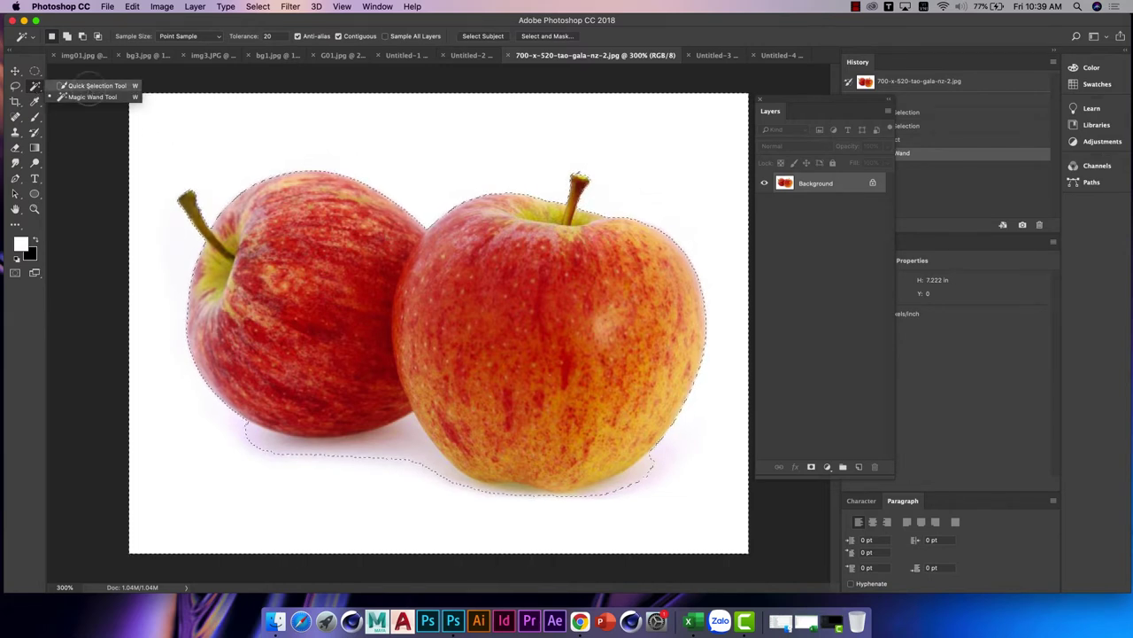
left_click(88, 86)
key("super+d")
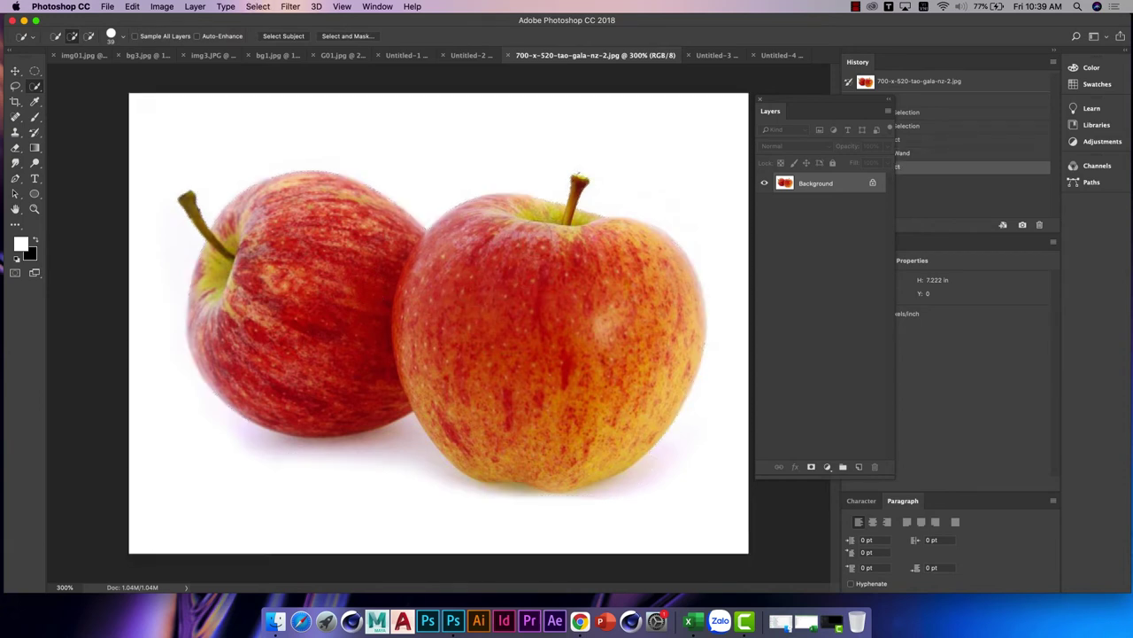
left_click(125, 39)
left_click_drag(78, 69, 75, 69)
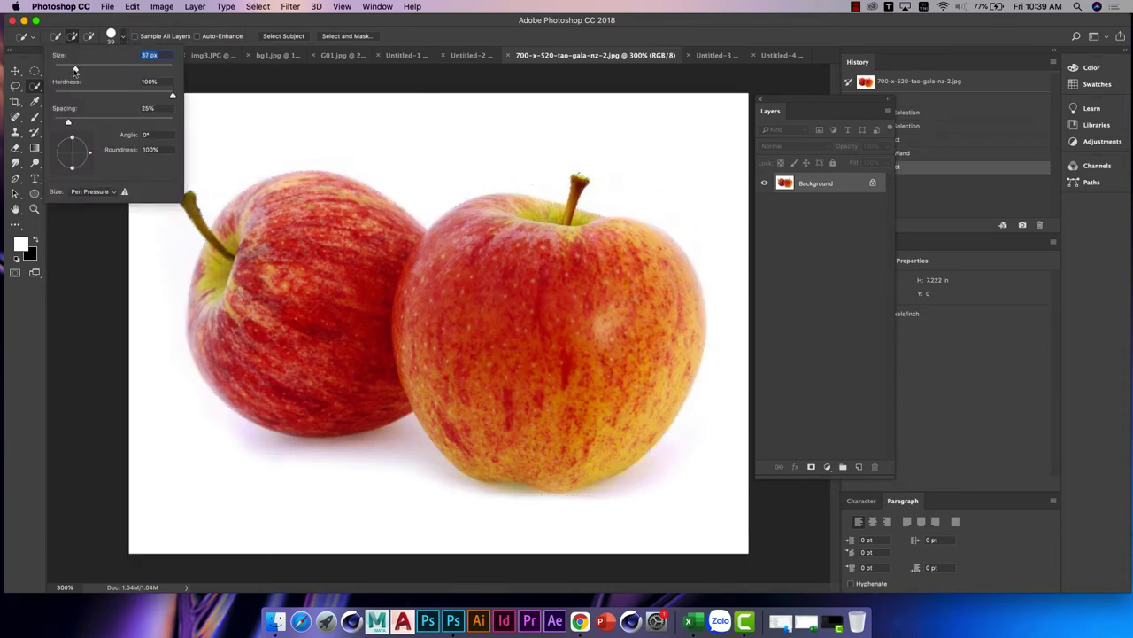
key("Return")
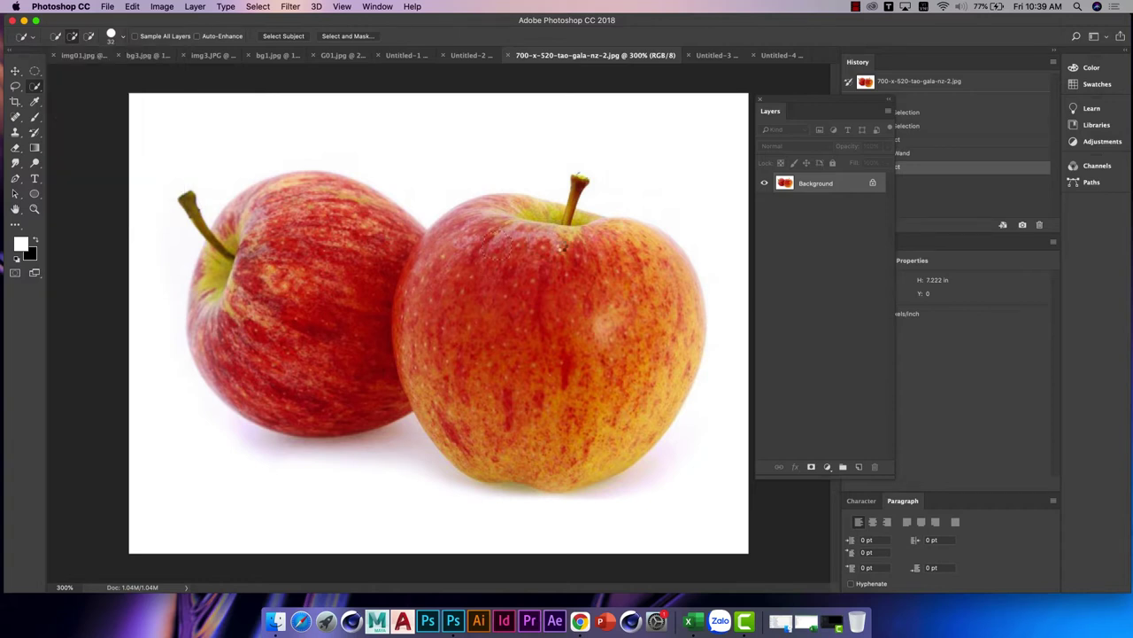
Step: Paint a selection over the right-hand apple, then switch to the Untitled-4 poster
mouse_move(509, 232)
left_mouse_down()
mouse_move(637, 286)
mouse_move(579, 240)
mouse_move(483, 219)
mouse_move(440, 314)
mouse_move(469, 396)
left_mouse_up()
mouse_move(559, 430)
left_mouse_down()
mouse_move(620, 245)
mouse_move(652, 241)
left_mouse_up()
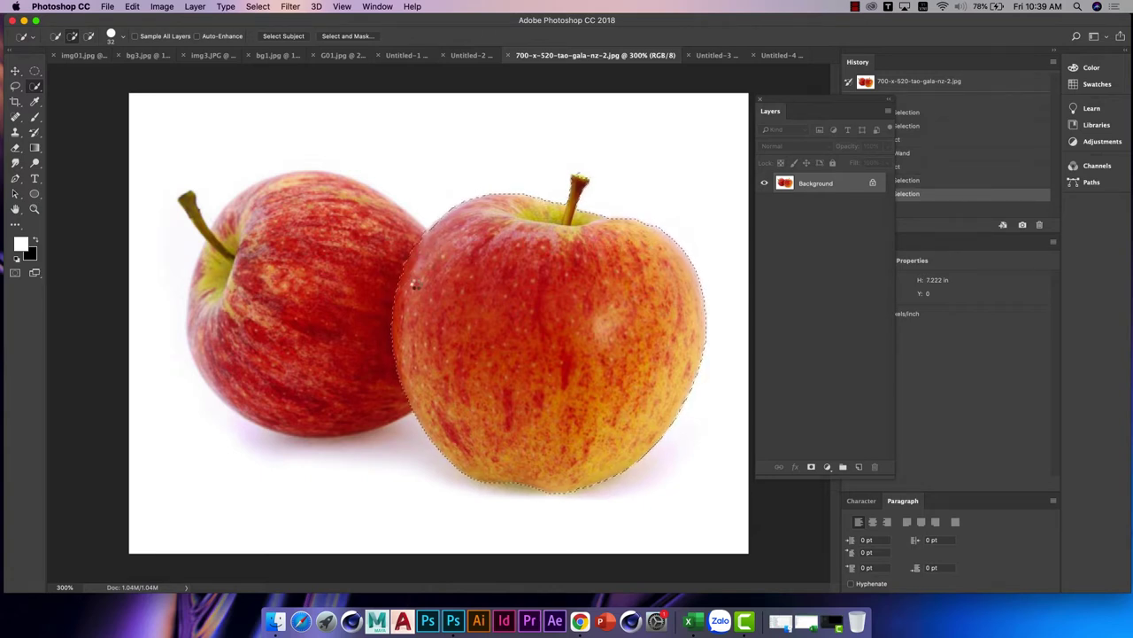
left_click(434, 251)
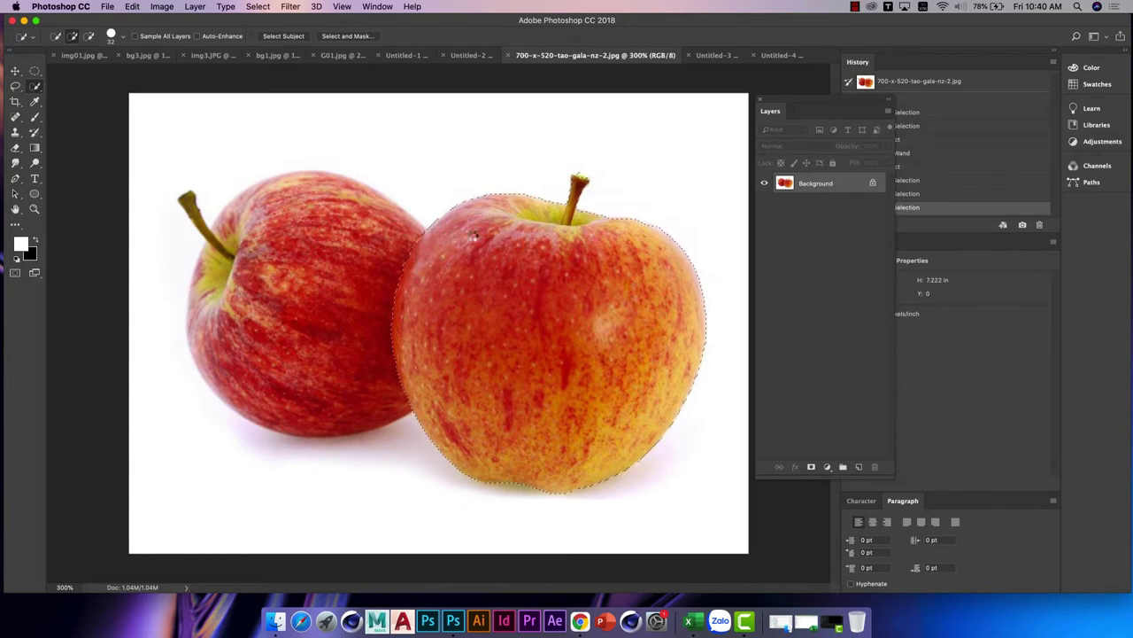
left_click(474, 236)
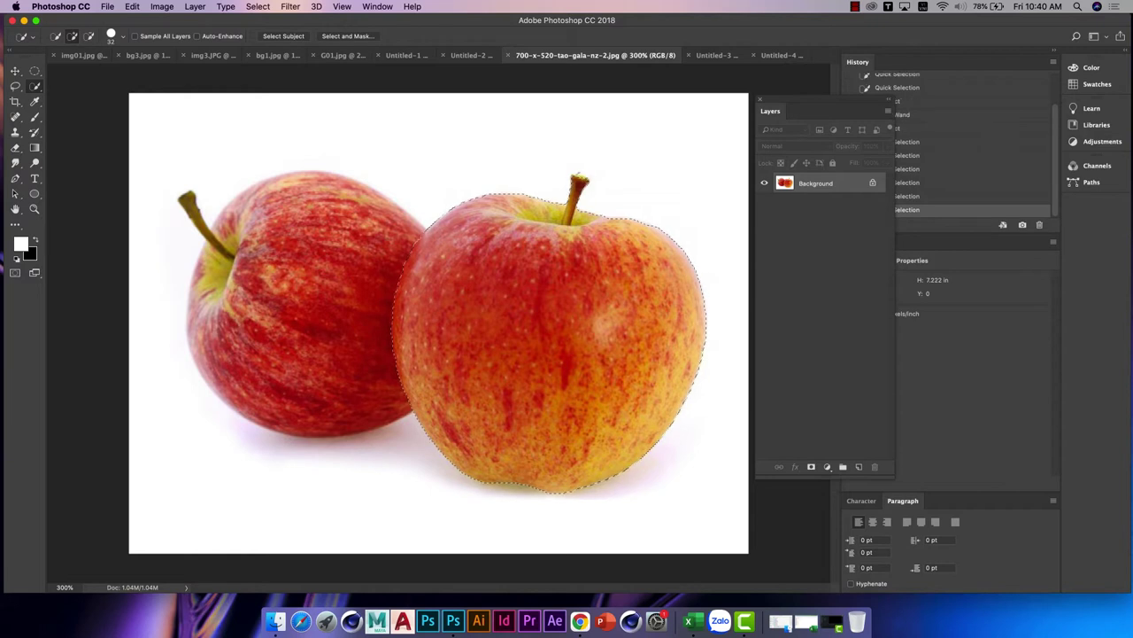
left_click(547, 306)
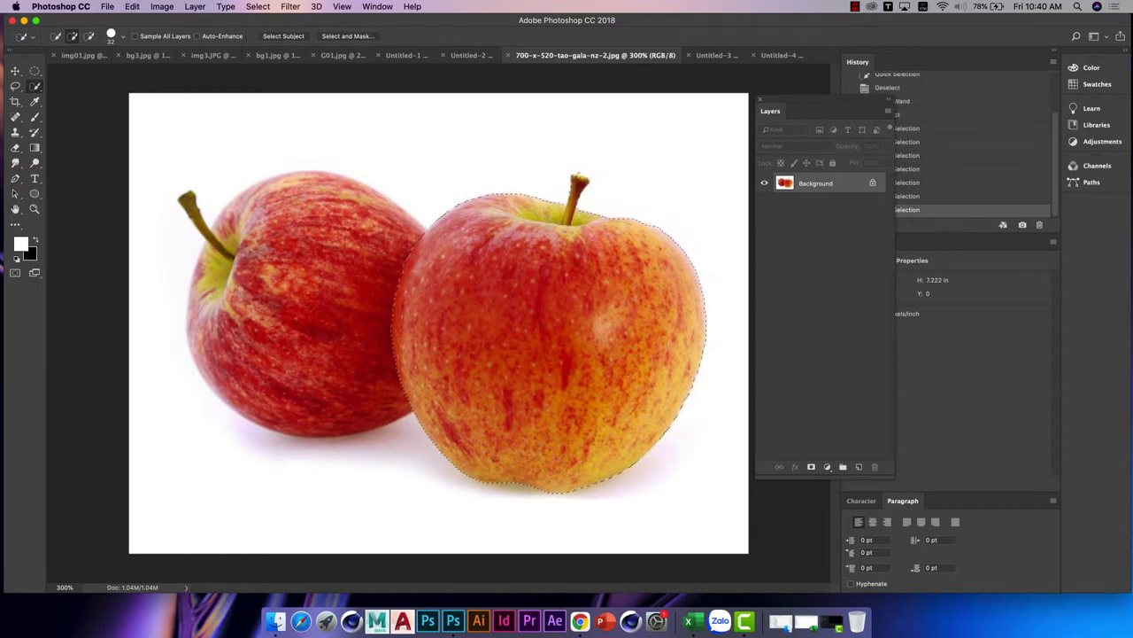
left_click(766, 57)
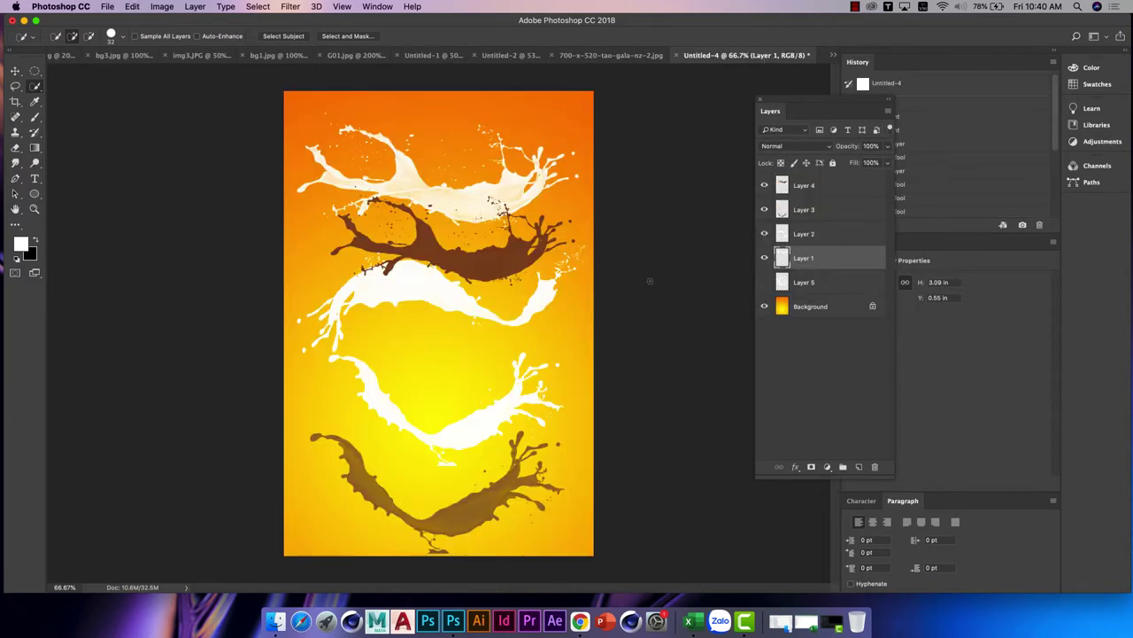
Step: Hide splash Layers 1–5 and paste the apple onto the poster
left_click(764, 185)
left_click(800, 308)
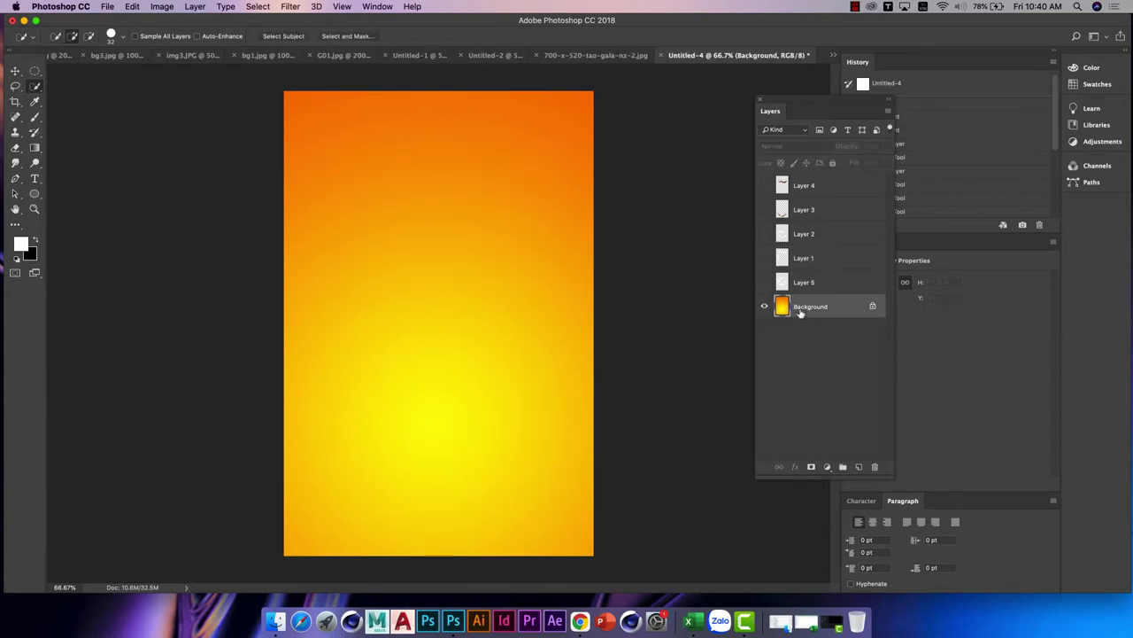
key("super+v")
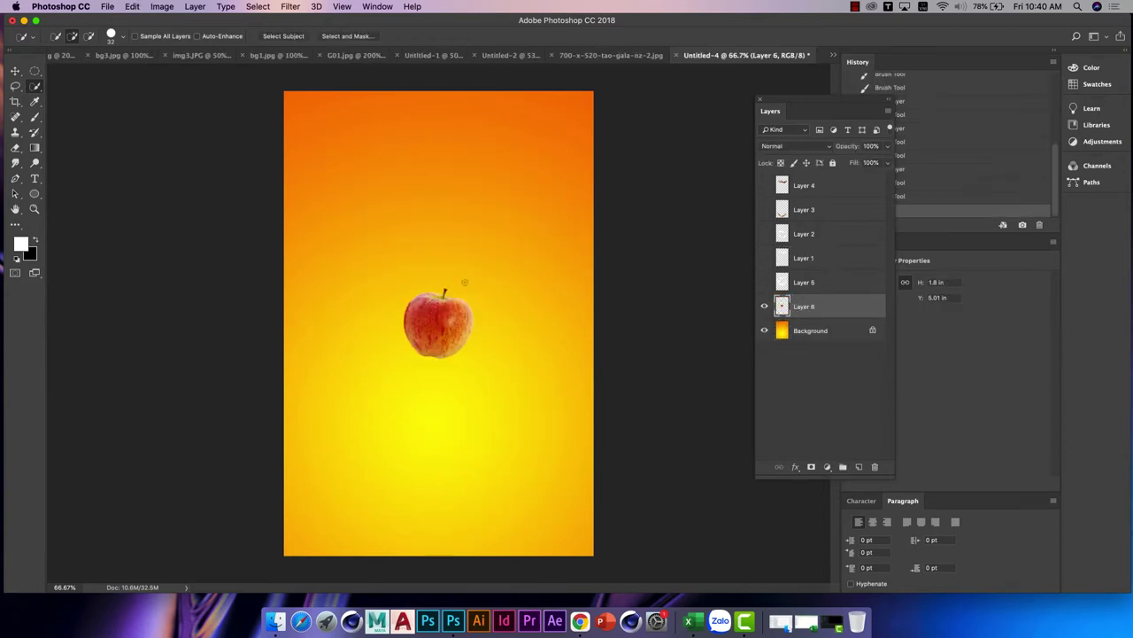
Step: Scale up the pasted apple on Layer 6, then return to the two-apple photo
left_click(18, 70)
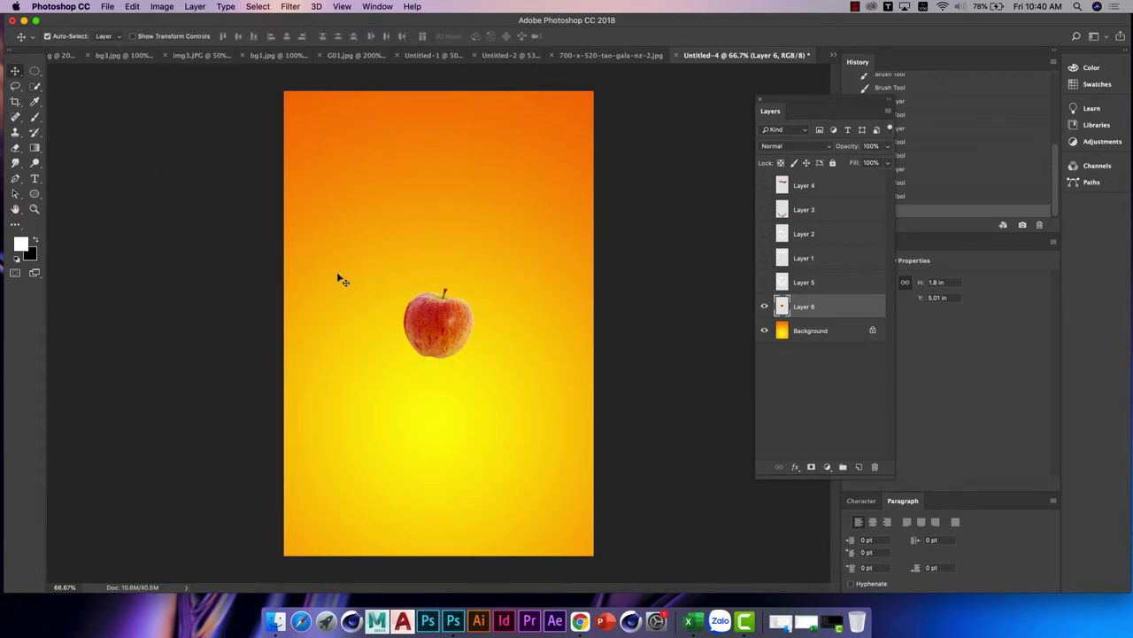
key("super+t")
mouse_move(477, 286)
left_mouse_down()
mouse_move(556, 222)
mouse_move(495, 319)
left_mouse_up()
key("Return")
key("z")
key("super+0")
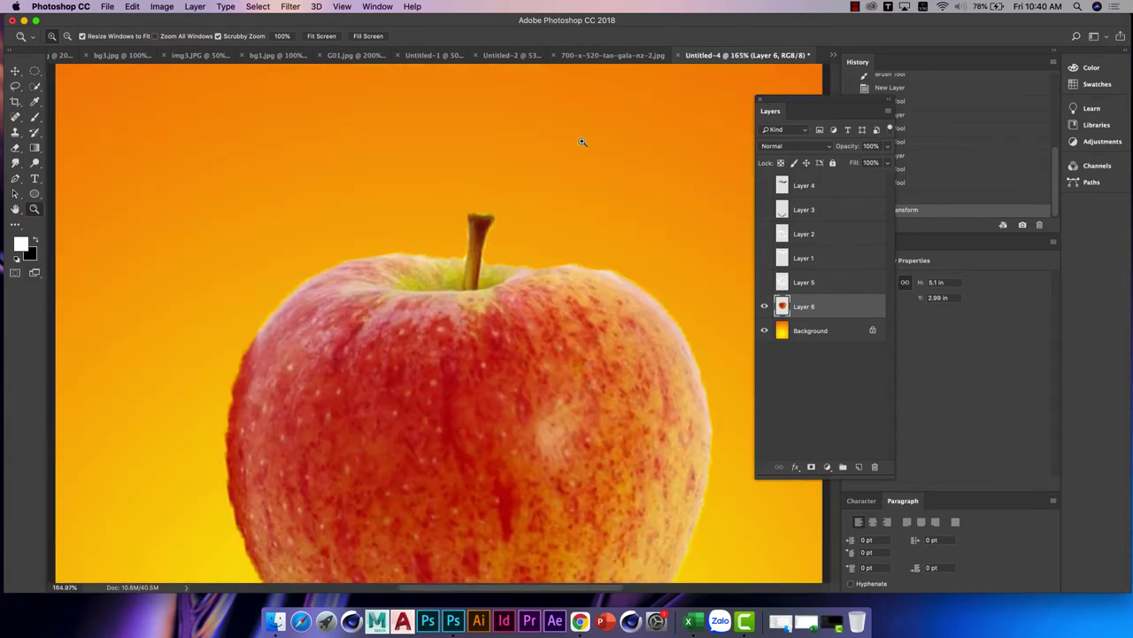
left_click(603, 59)
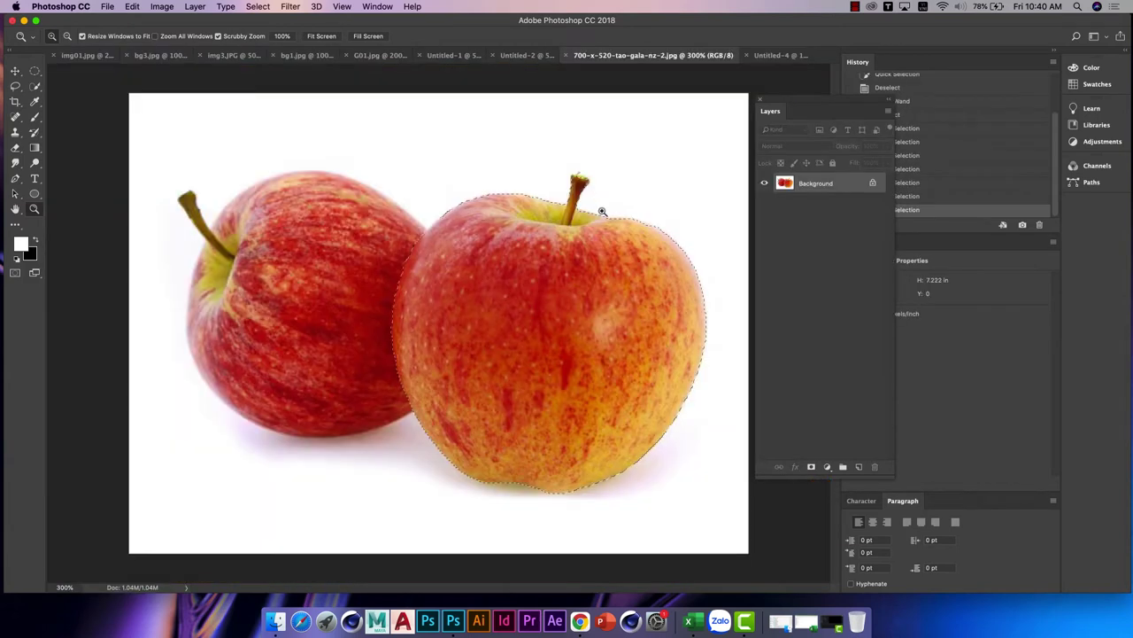
Step: Zoom in on the stem and start a Pen path along the apple's top edge
mouse_move(610, 235)
left_mouse_down()
mouse_move(634, 273)
mouse_move(447, 273)
left_mouse_up()
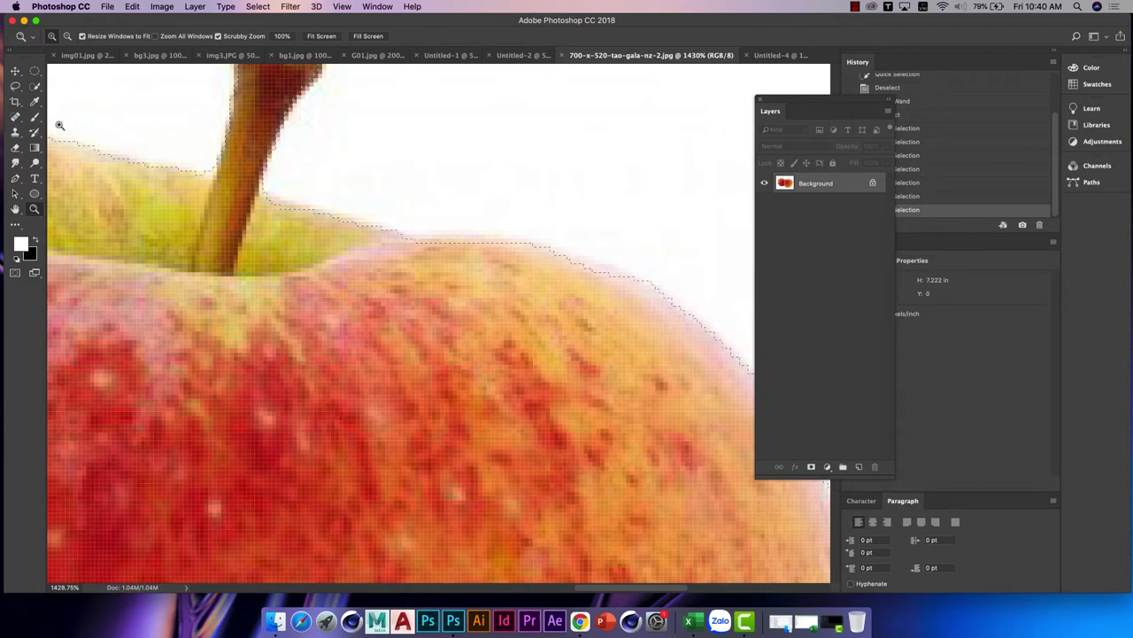
left_click(17, 73)
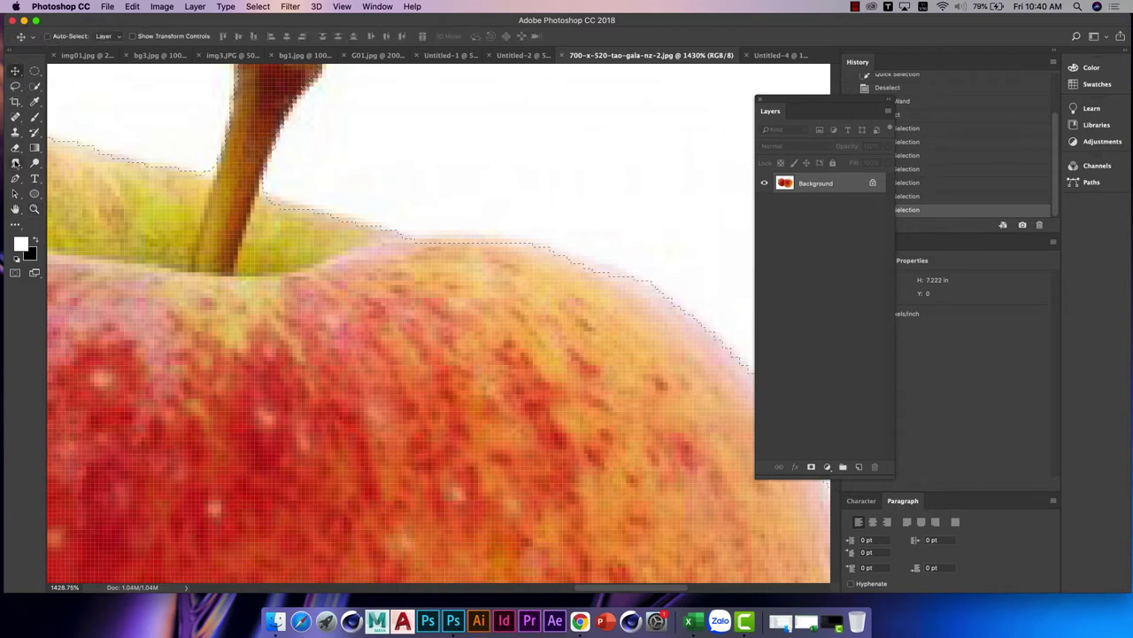
left_click(15, 178)
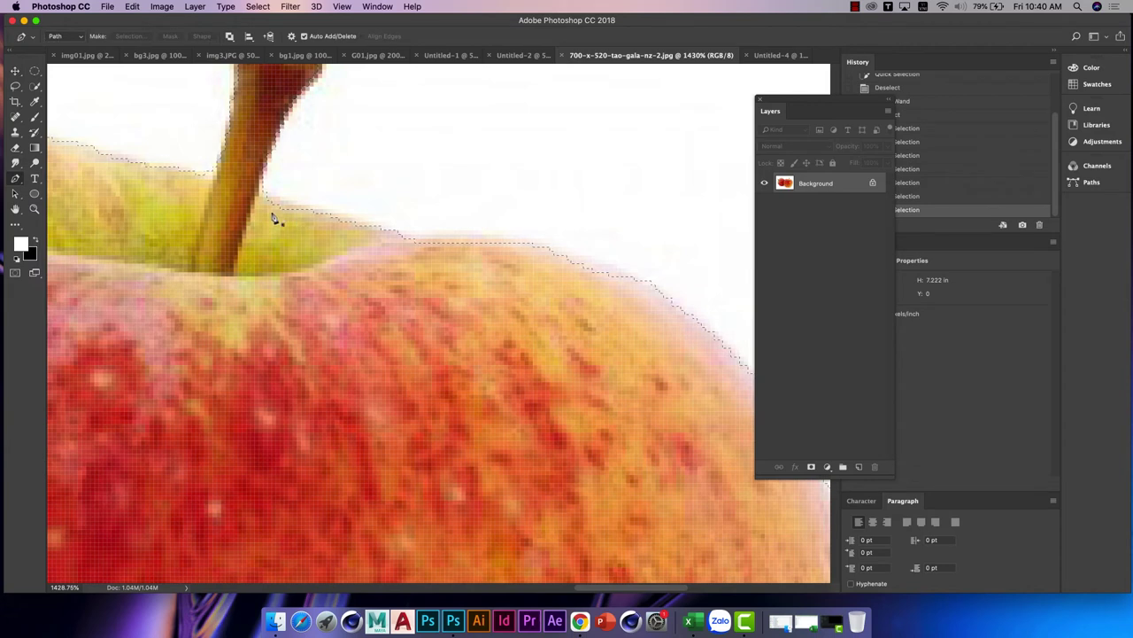
left_click(255, 193)
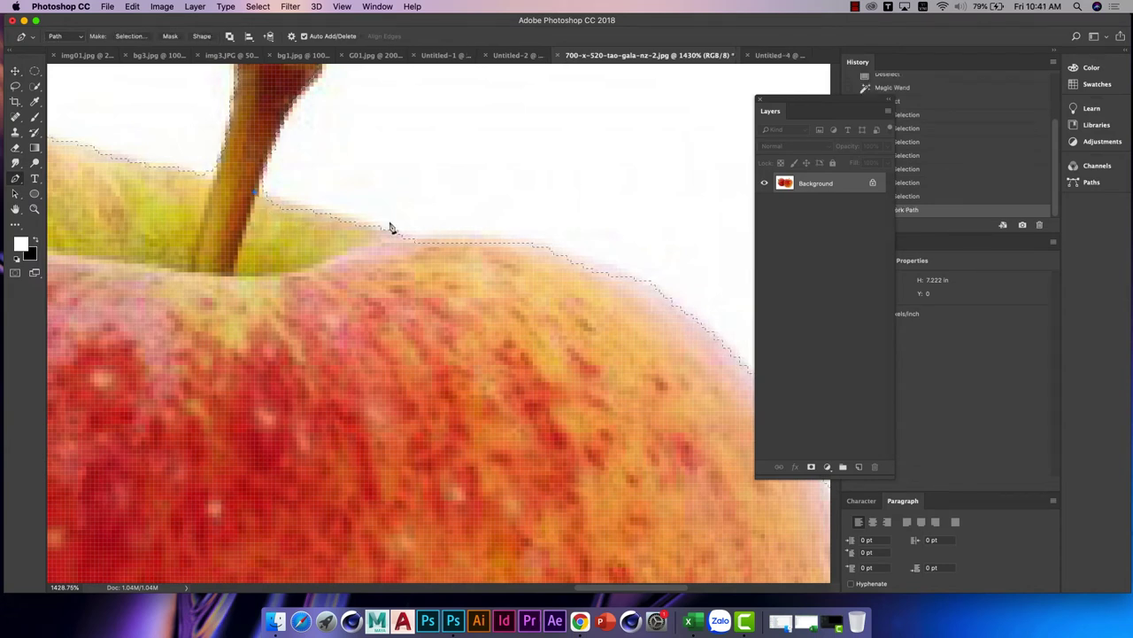
left_click_drag(368, 223, 404, 230)
left_click_drag(558, 247, 624, 267)
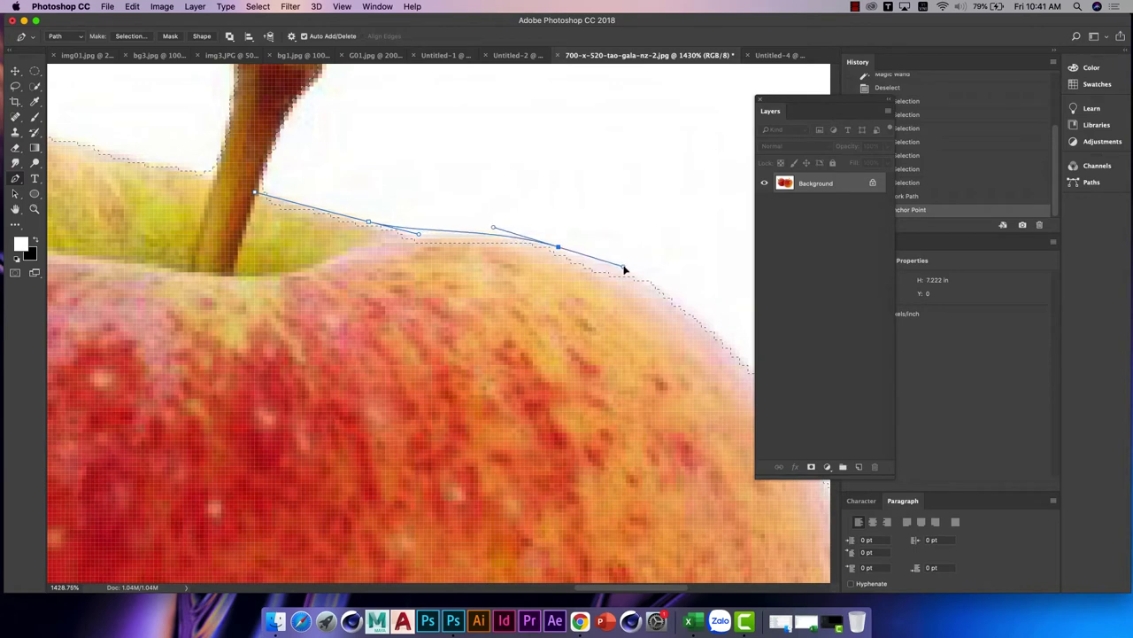
Step: Extend the path down the right edge, close it at the stem, and load it as a selection
scroll(437, 293, "down", 2)
scroll(544, 326, "right", 5)
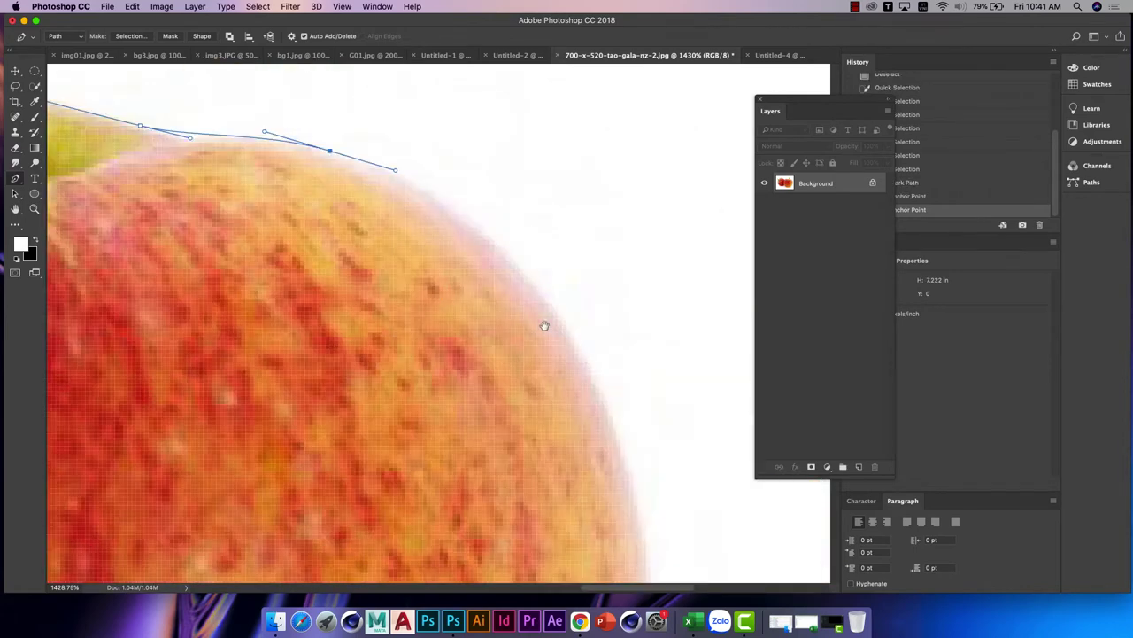
left_click_drag(540, 298, 585, 363)
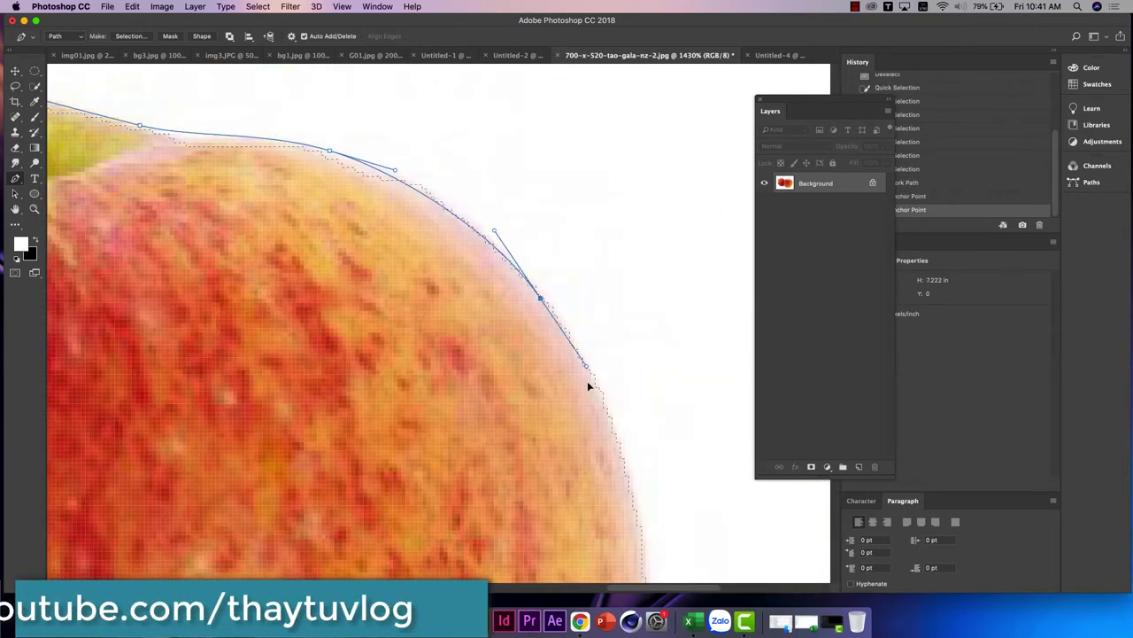
scroll(558, 359, "left", 5)
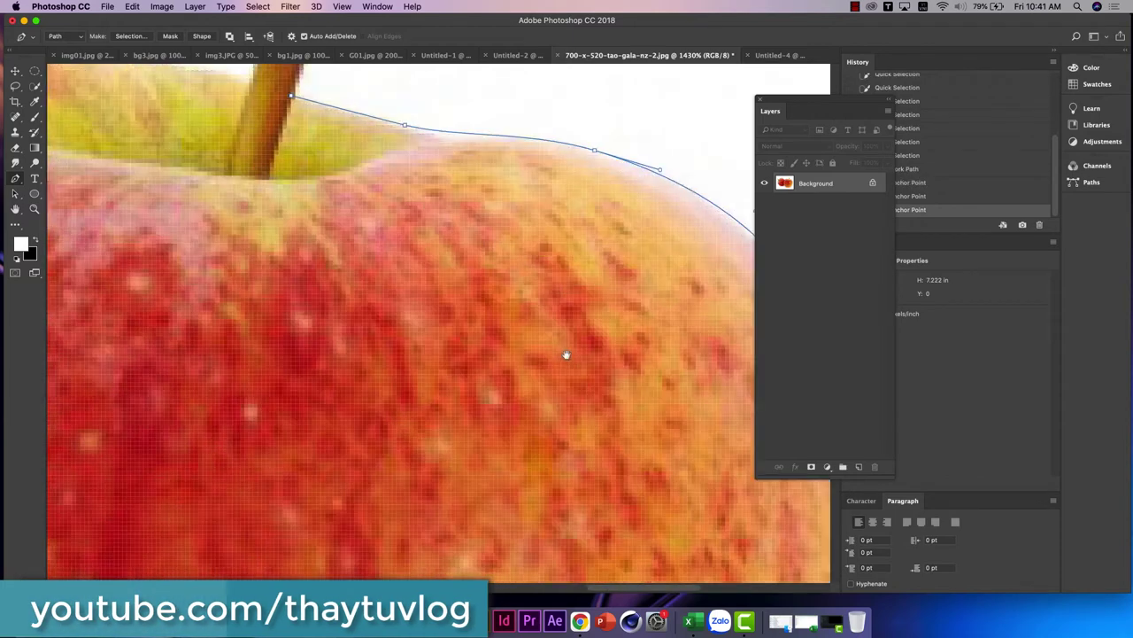
left_click_drag(390, 323, 305, 181)
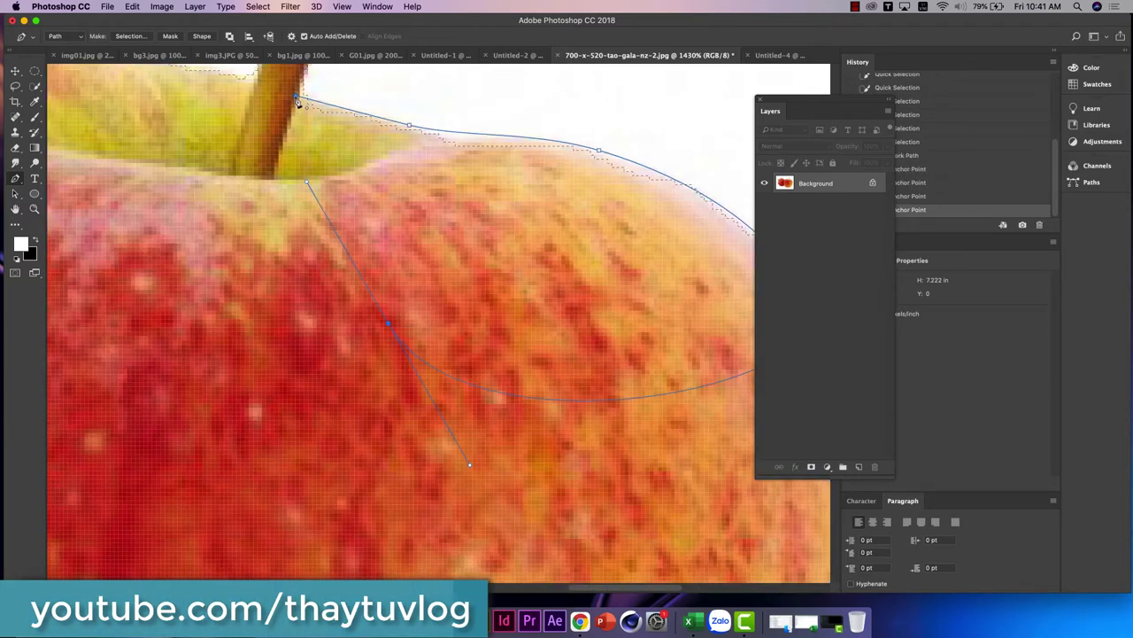
left_click(298, 97)
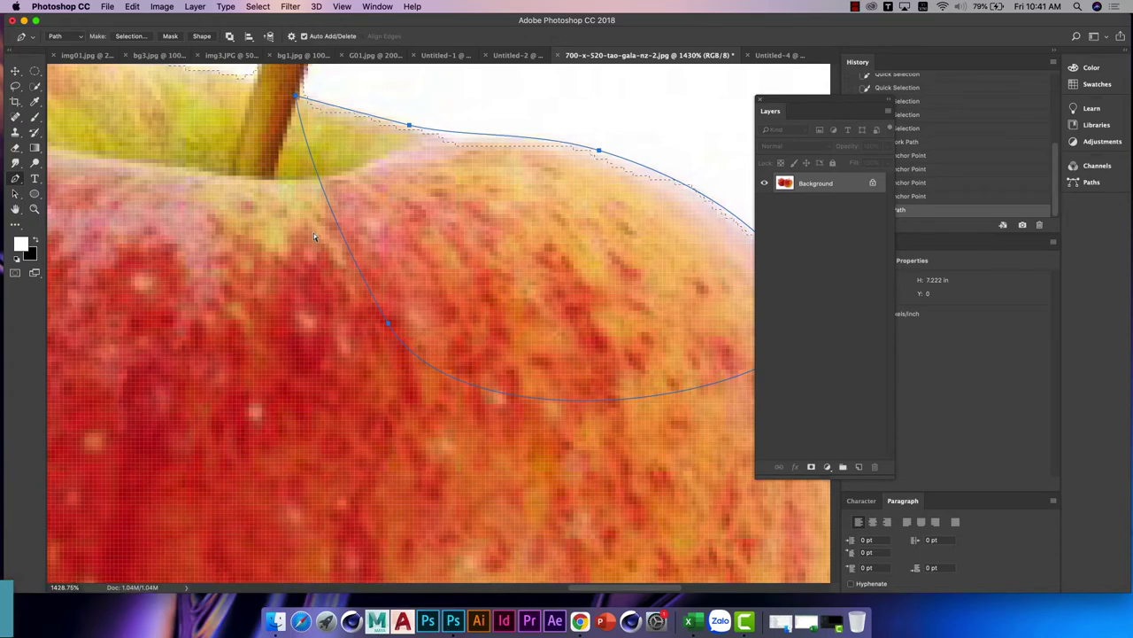
key("ctrl+Return")
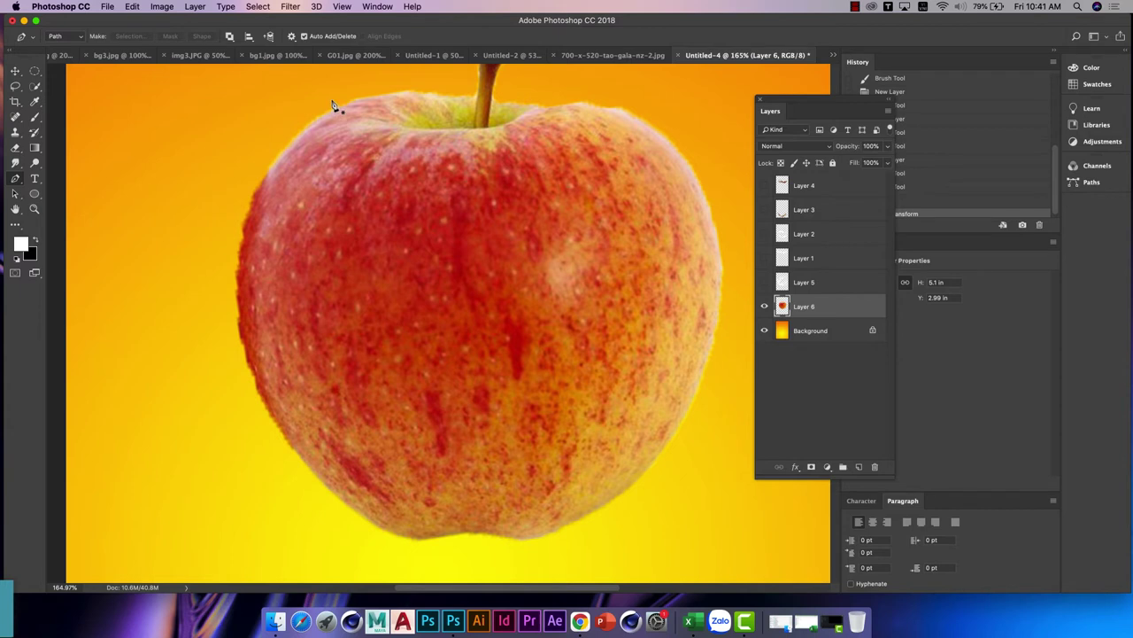
Step: Zoom out until the whole enlarged apple is visible
left_click(15, 71)
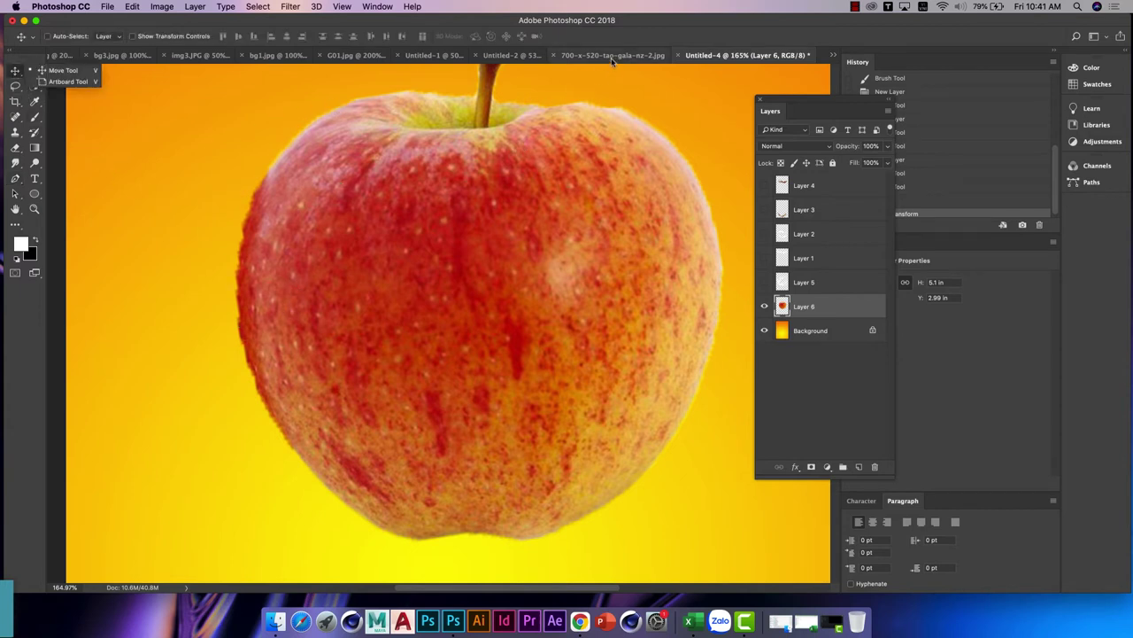
left_click(619, 167)
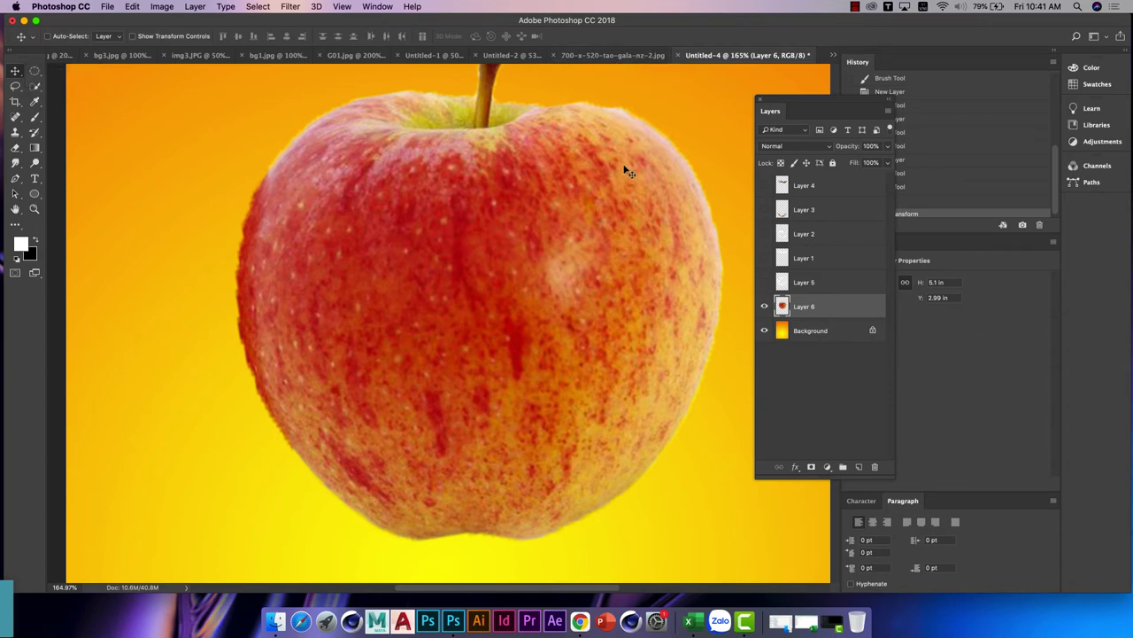
right_click(622, 174)
left_click(638, 177)
key("z")
left_click_drag(221, 223, 137, 223)
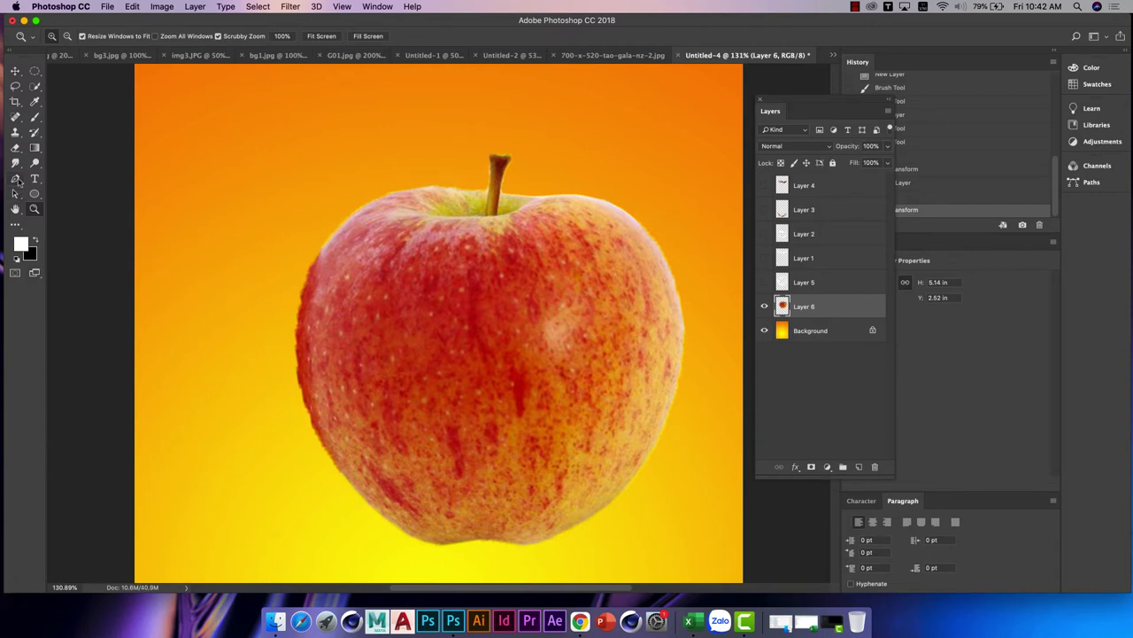
Step: Pen-trace the apple's rough left edge, delete that strip, deselect, and view at 100%
left_click(16, 179)
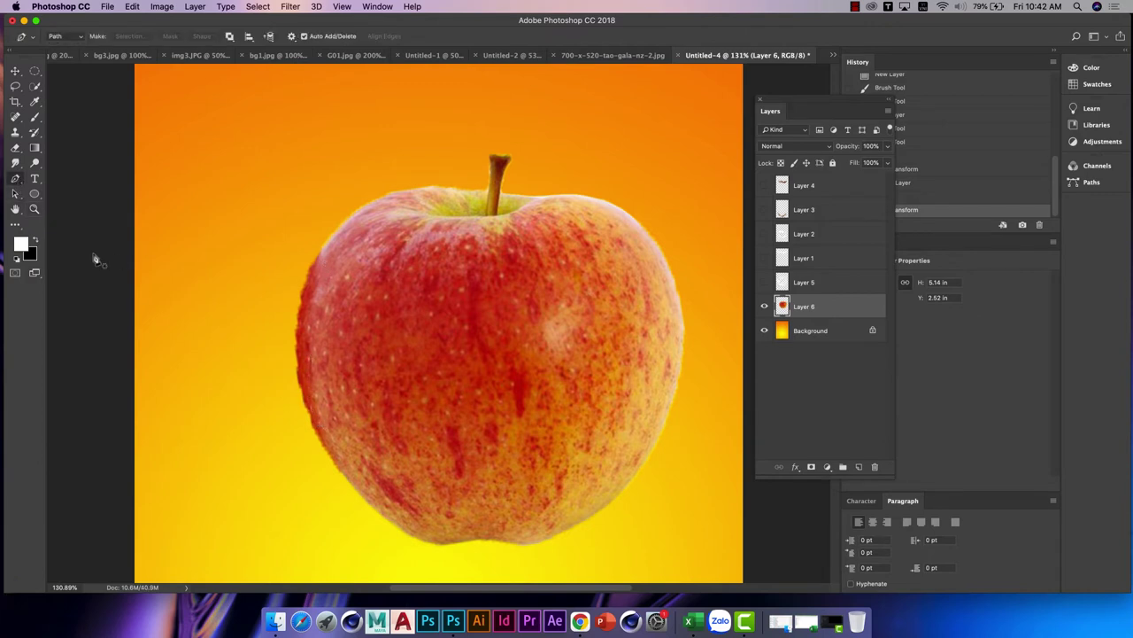
left_click(260, 210)
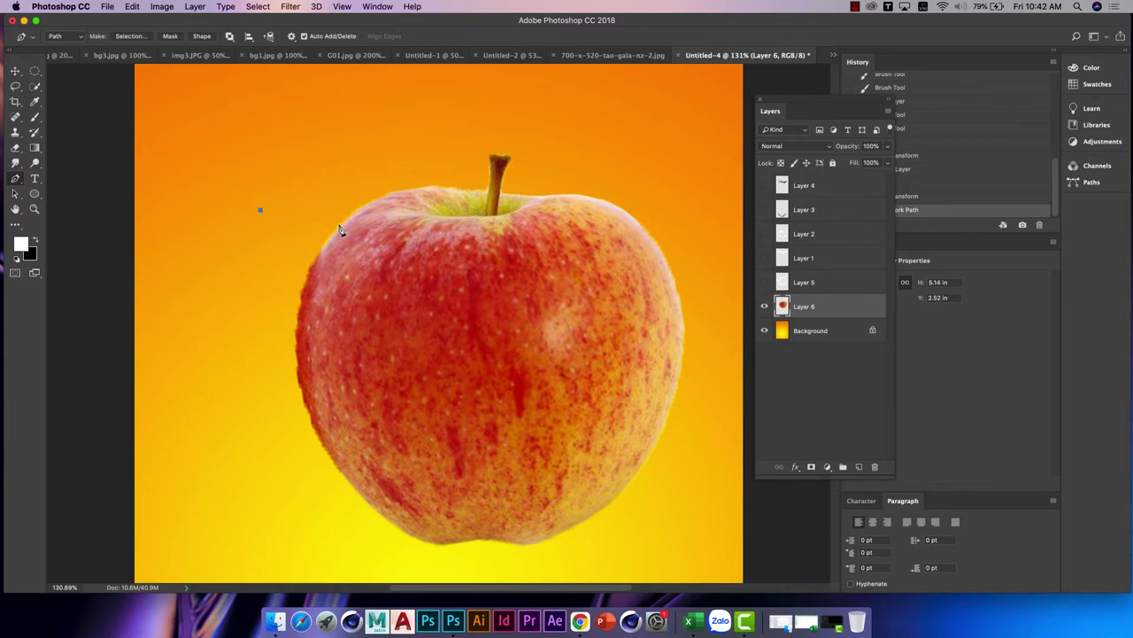
left_click(341, 222)
left_click_drag(300, 350, 308, 394)
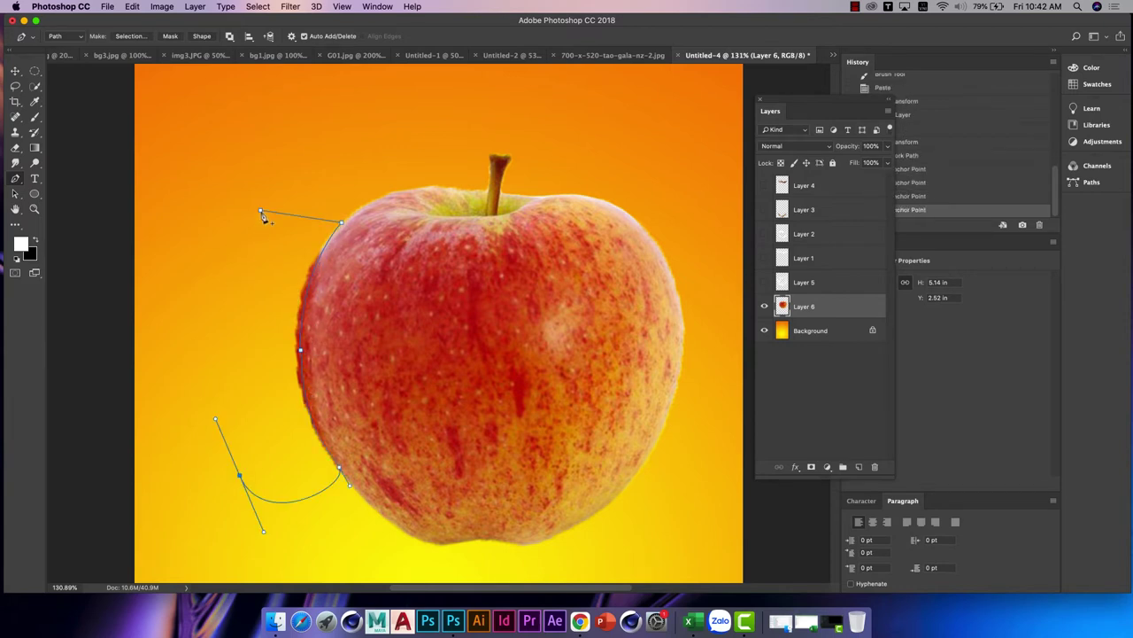
left_click(261, 212)
key("ctrl+Return")
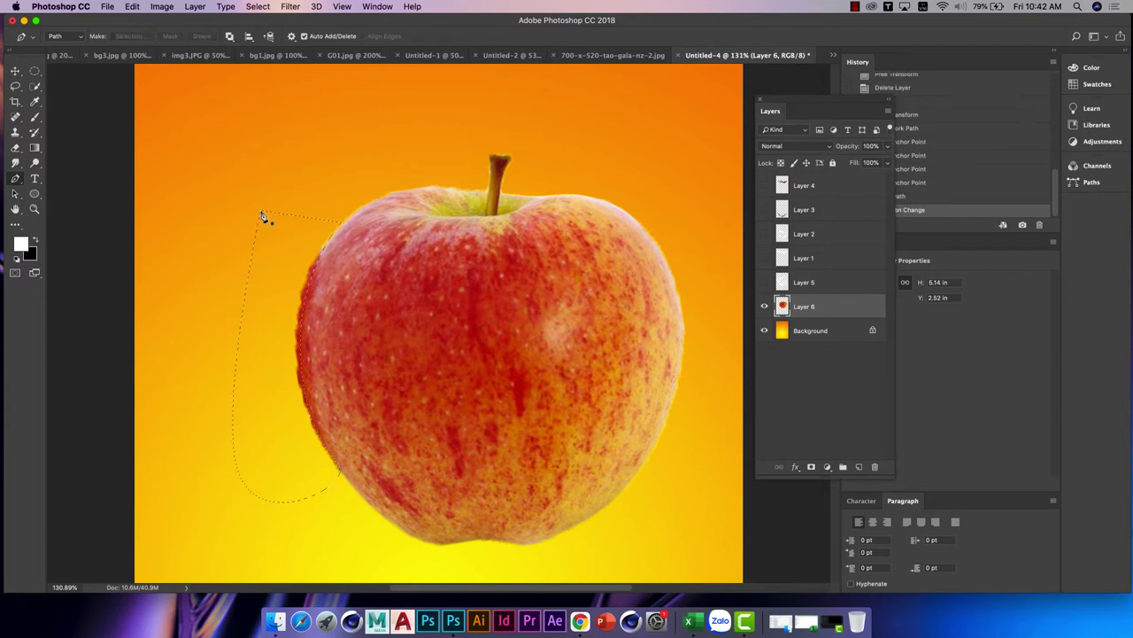
key("Delete")
key("ctrl+d")
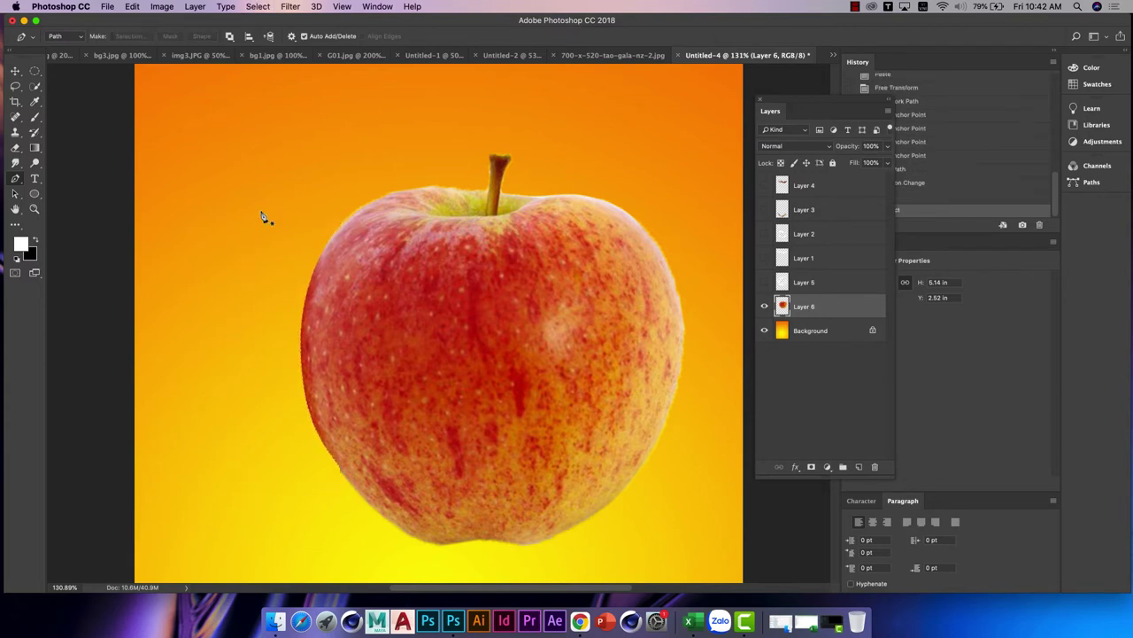
key("ctrl+1")
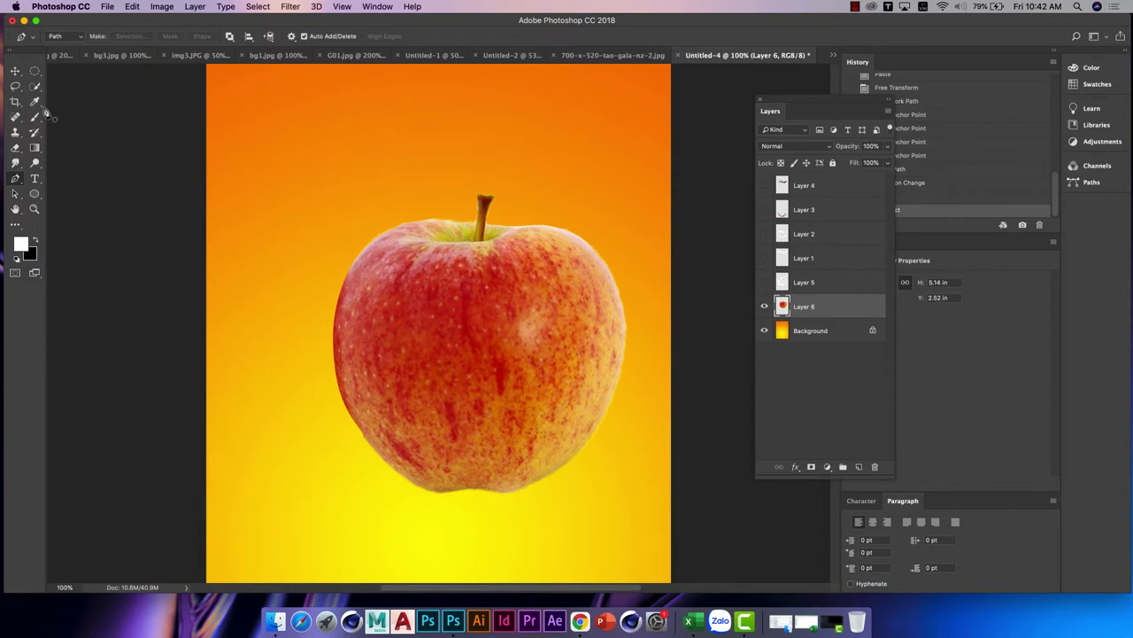
Step: Nudge the apple on Layer 6 slightly to the left
left_click(16, 70)
right_click(392, 282)
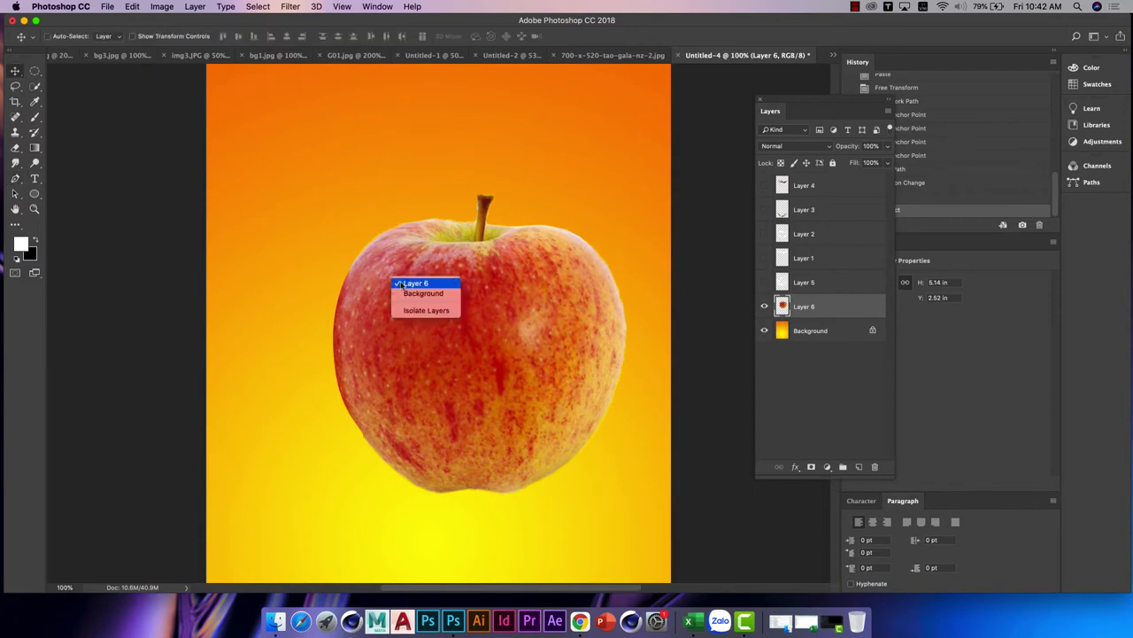
left_click(398, 284)
left_click_drag(405, 311, 369, 311)
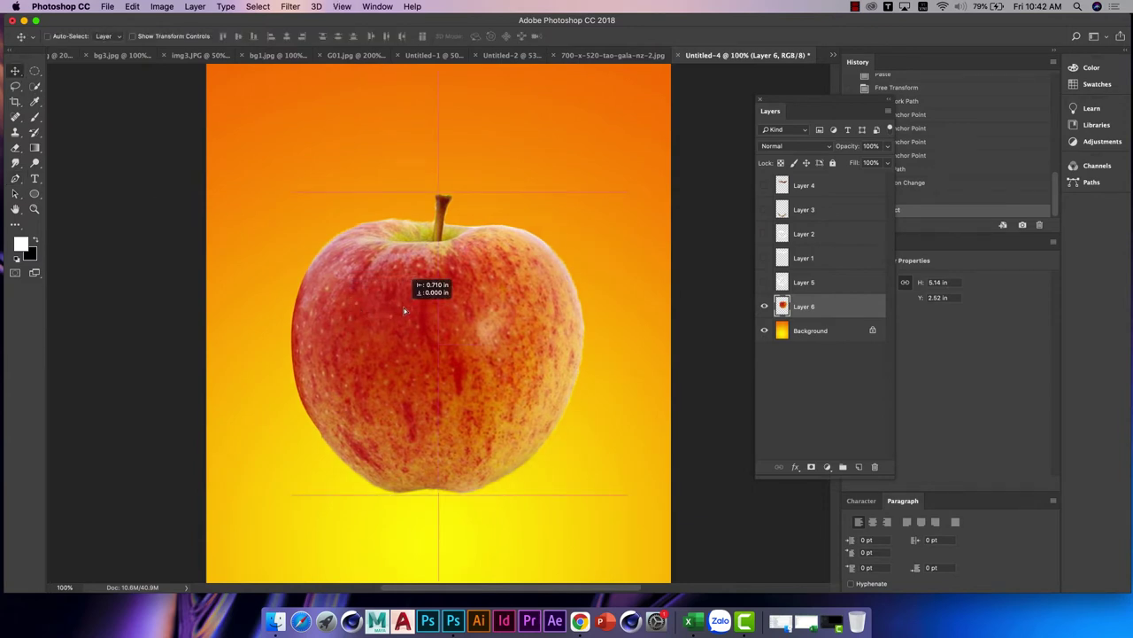
Step: Cut an elliptical selection over the apple's top onto a new Layer 7 via Layer Via Cut
left_click_drag(35, 71, 80, 80)
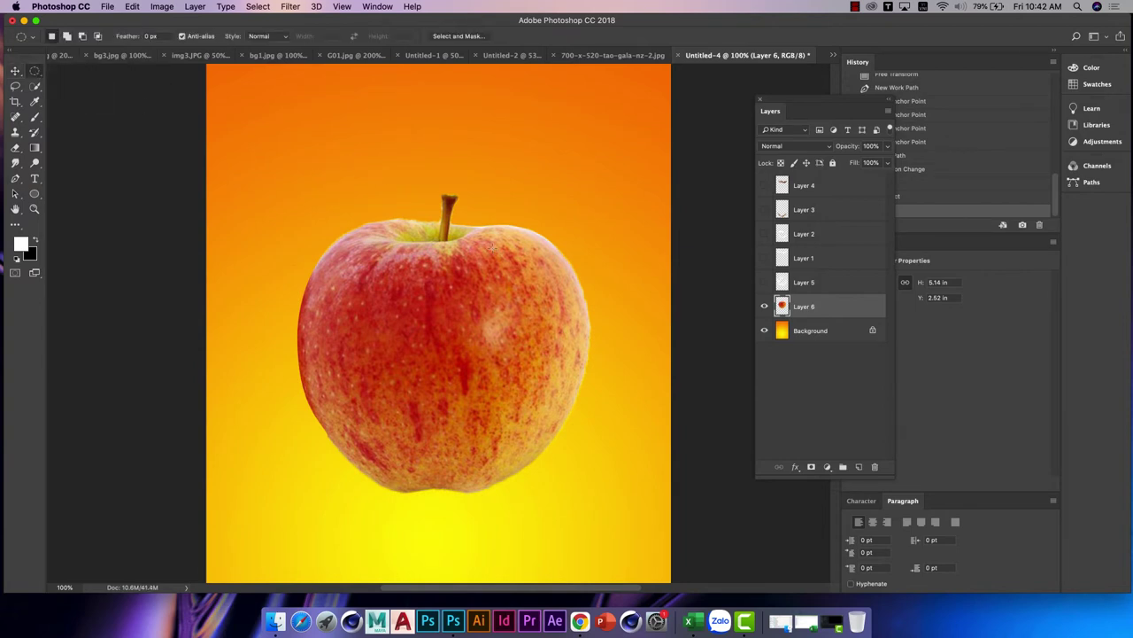
left_click_drag(492, 247, 515, 265)
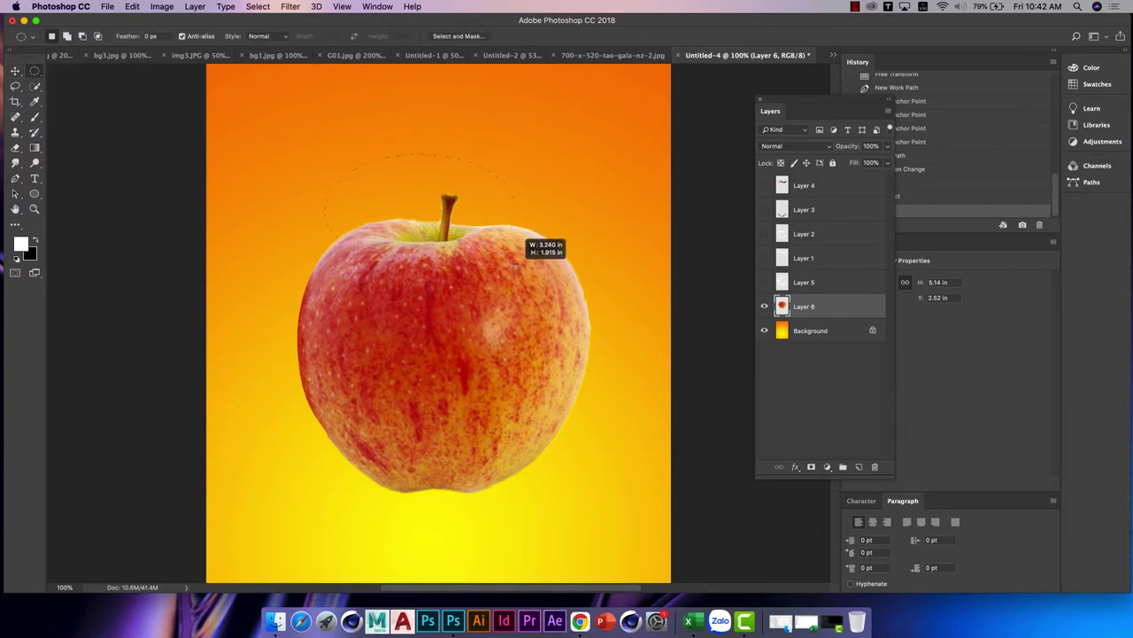
left_click_drag(518, 263, 481, 251)
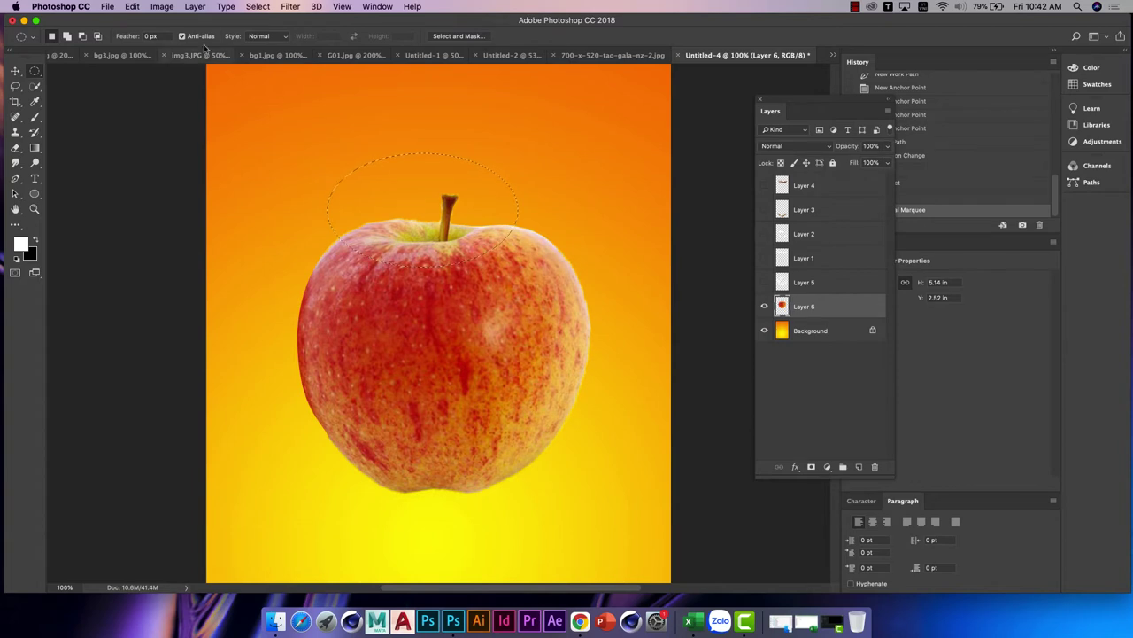
left_click(196, 7)
mouse_move(201, 20)
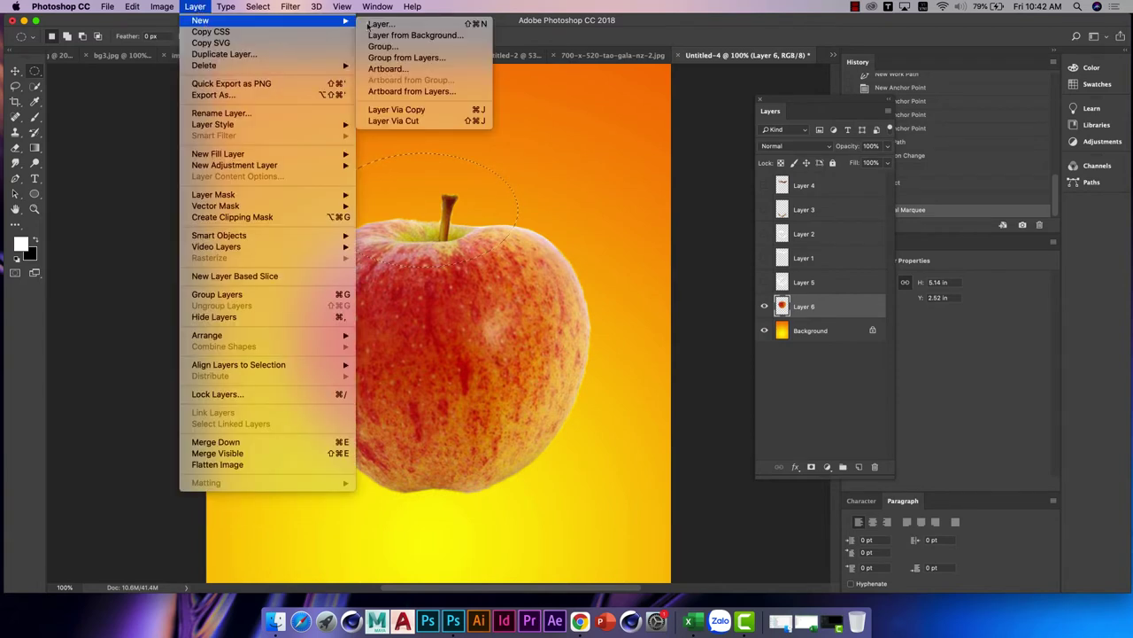
left_click(428, 120)
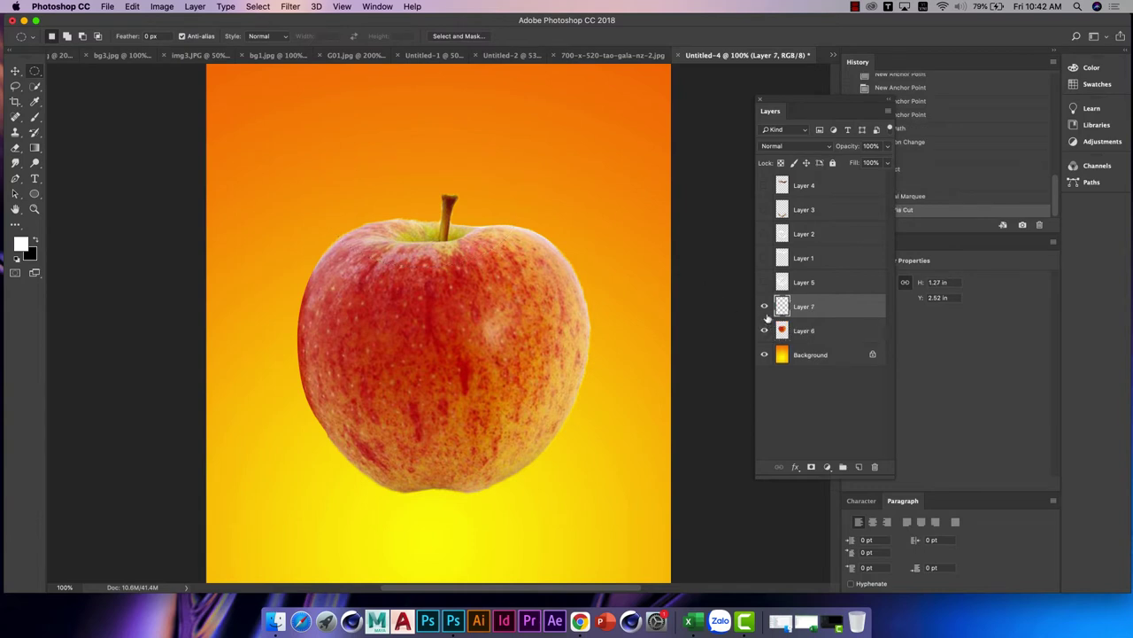
Step: Check the cut by toggling layer visibility, hide Layer 7, and select a wider ellipse on Layer 6
left_click(765, 308)
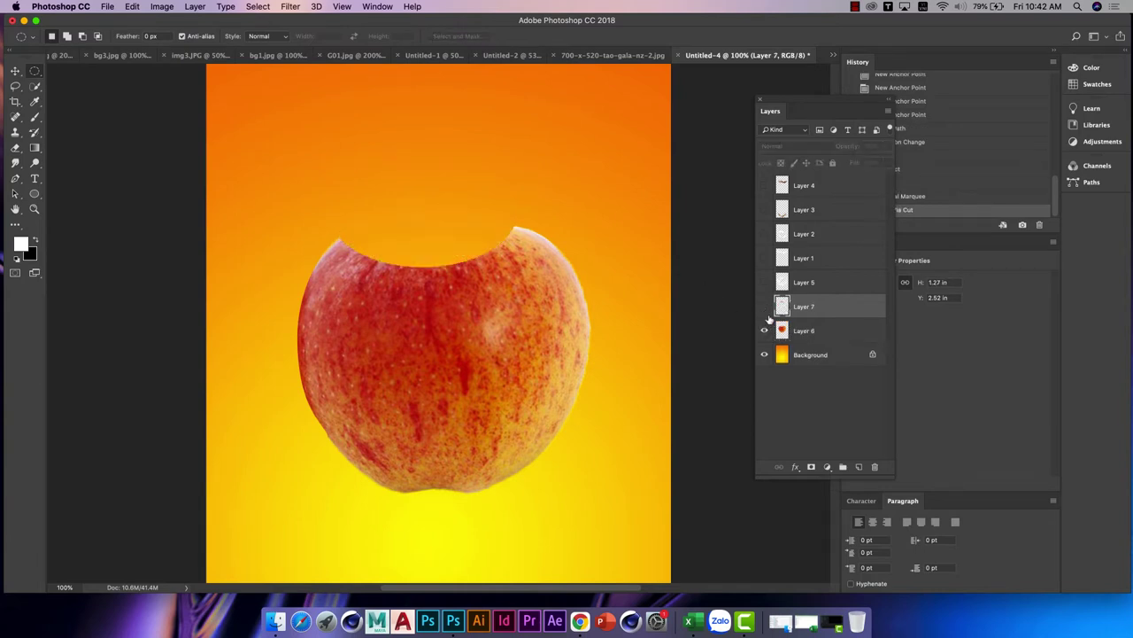
left_click(765, 330)
left_click(765, 306)
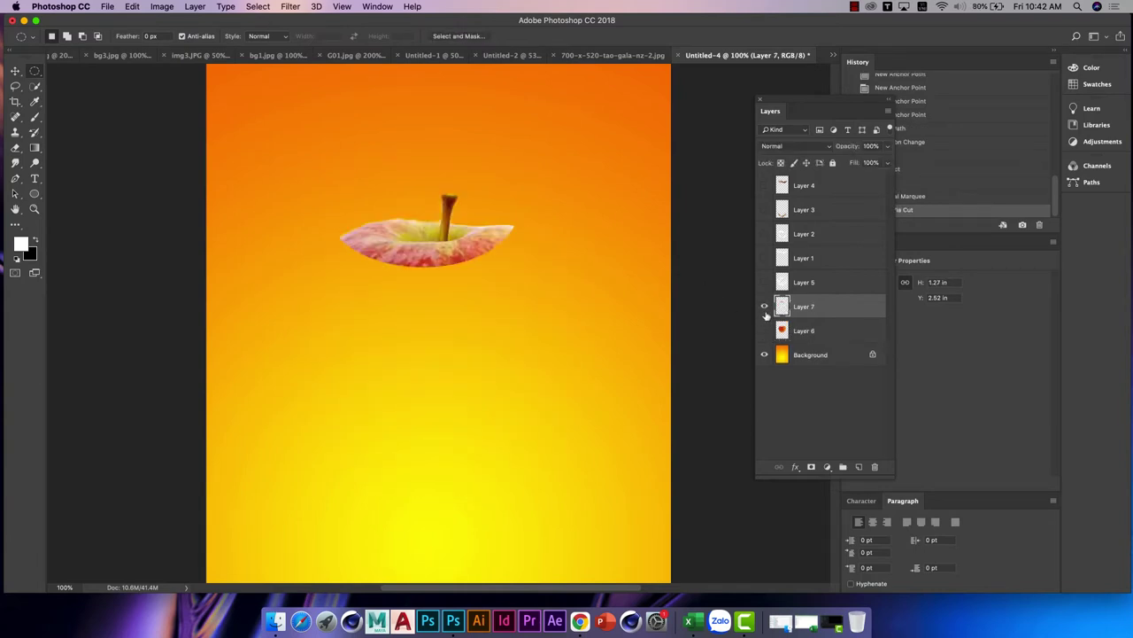
left_click(765, 330)
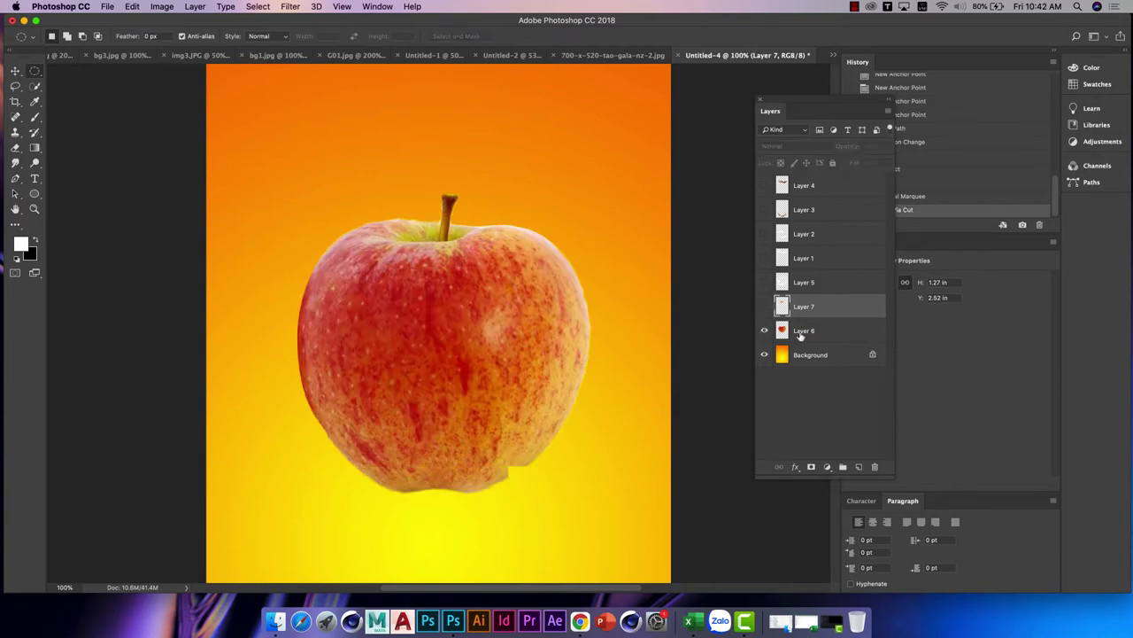
left_click(765, 306)
left_click(803, 333)
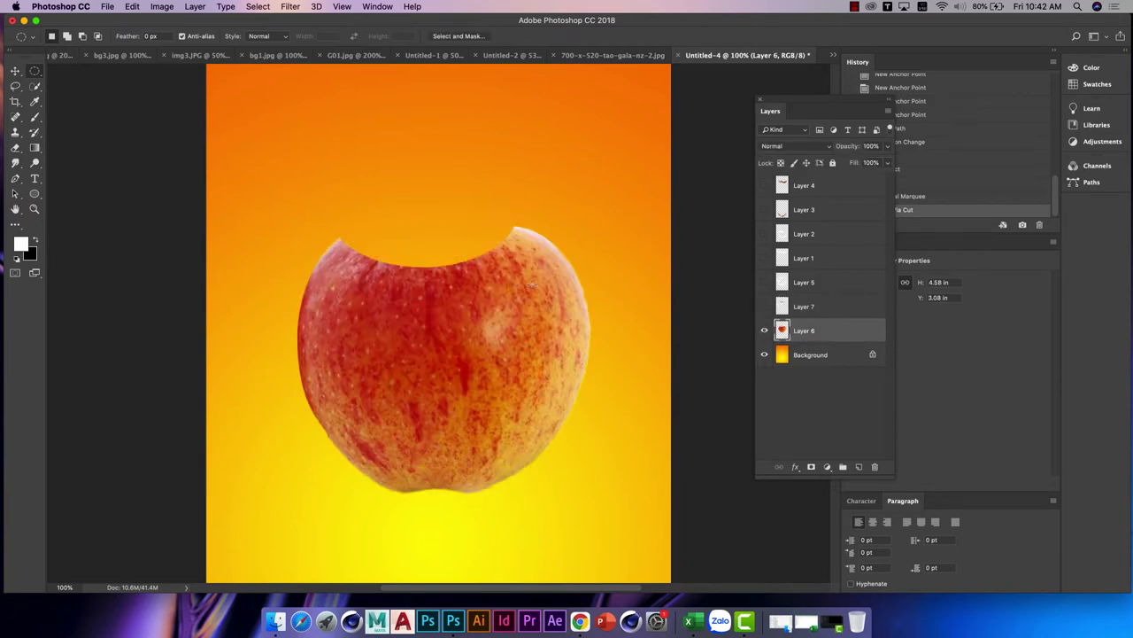
left_click_drag(292, 193, 599, 303)
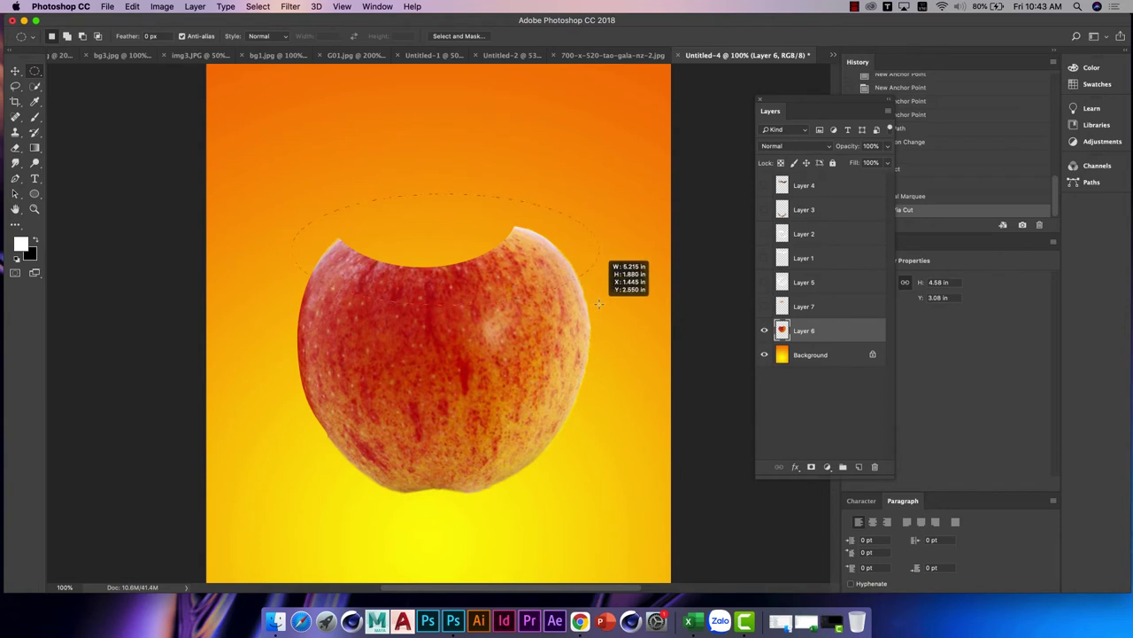
Step: Cut the enlarged elliptical band onto new Layer 8, hide it, and reselect Layer 6
left_click_drag(598, 304, 601, 306)
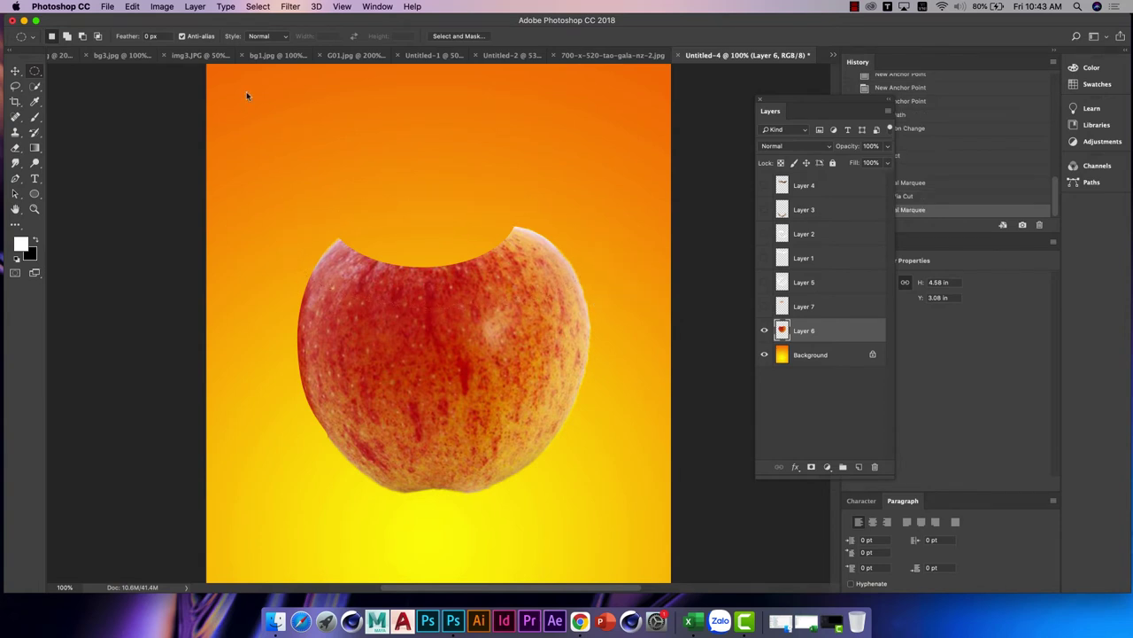
left_click(195, 6)
mouse_move(201, 20)
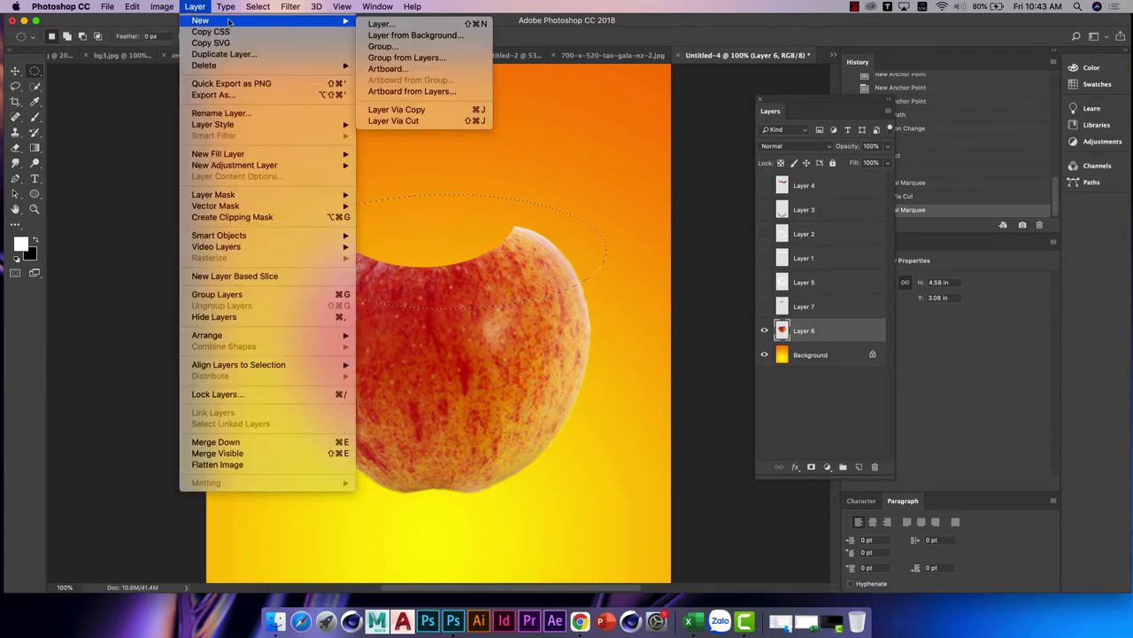
left_click(409, 120)
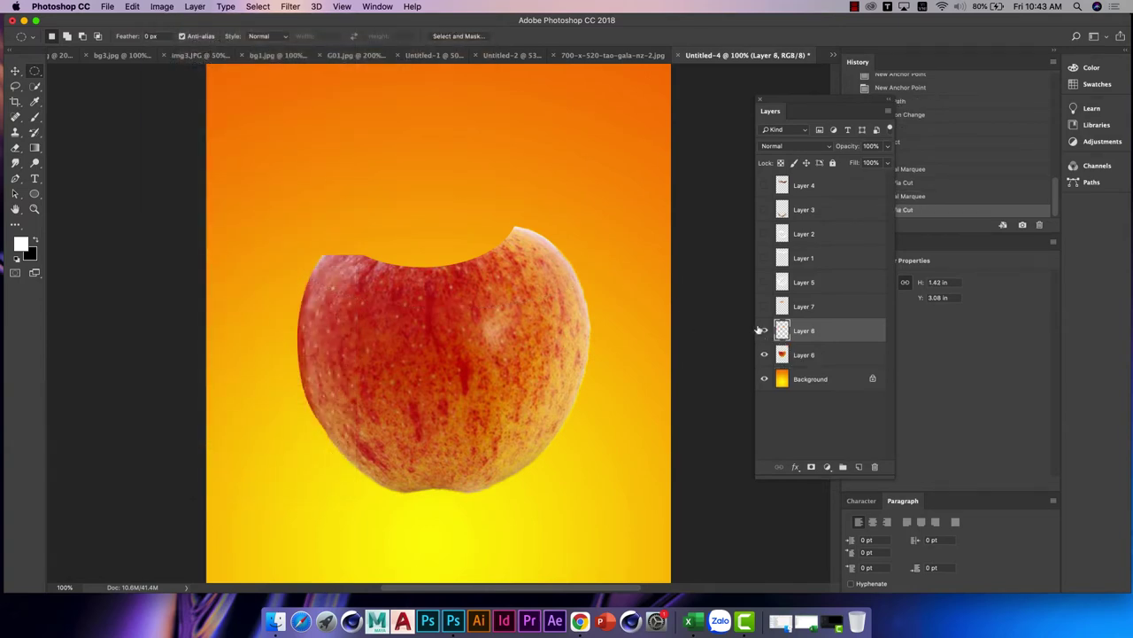
left_click(764, 331)
left_click(782, 359)
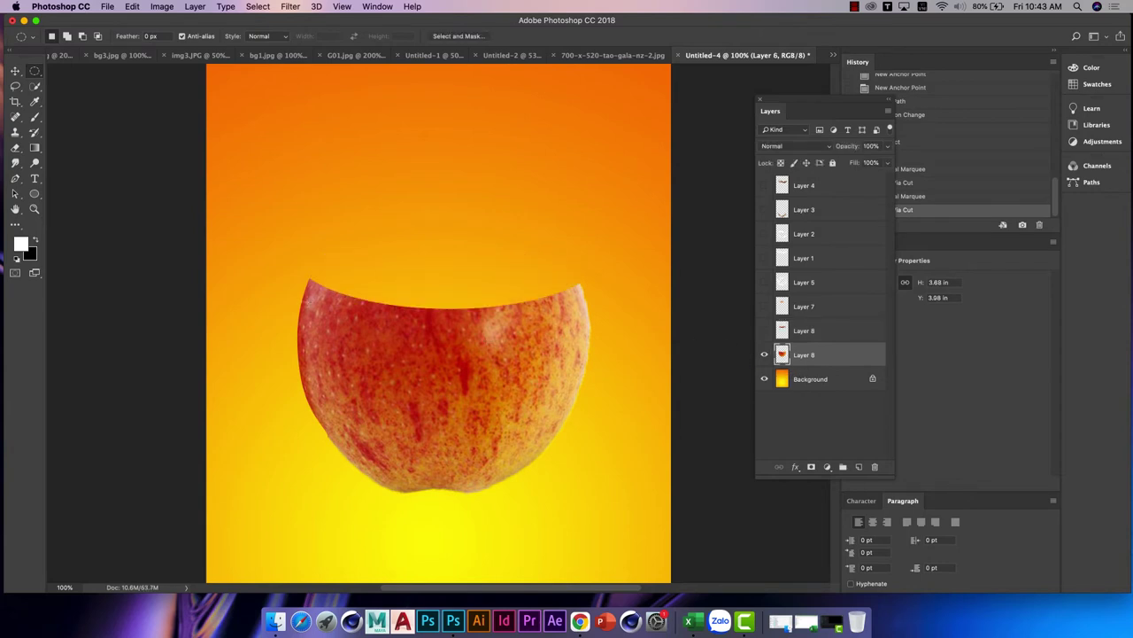
Step: Cut the next band down onto Layer 9, hide it, and return to Layer 6
left_click_drag(247, 232, 602, 389)
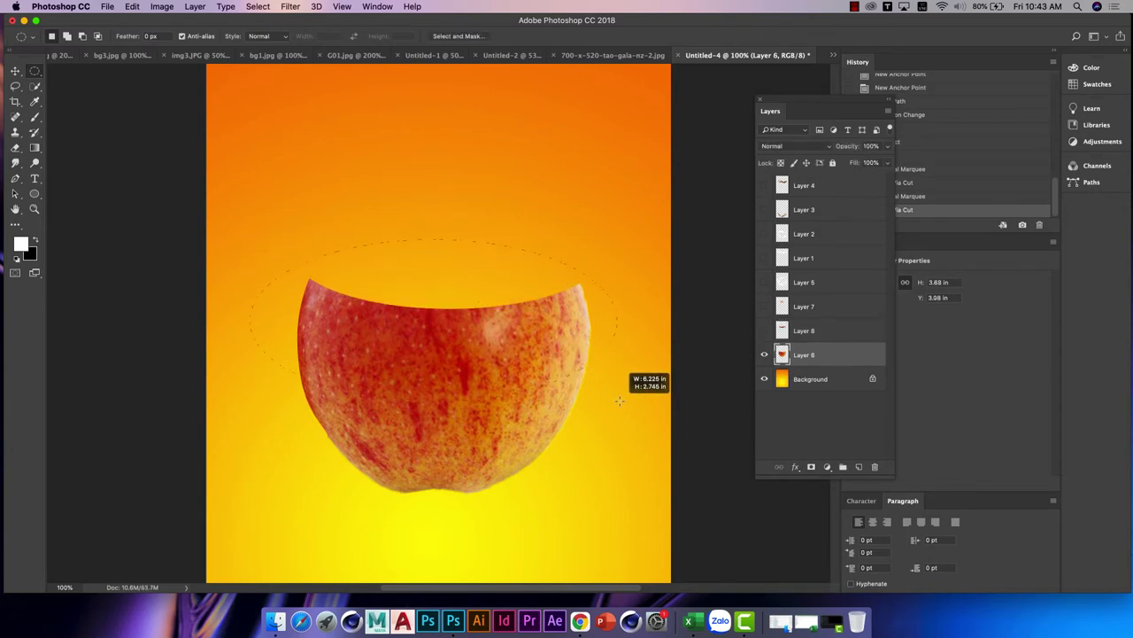
left_click(195, 8)
mouse_move(202, 21)
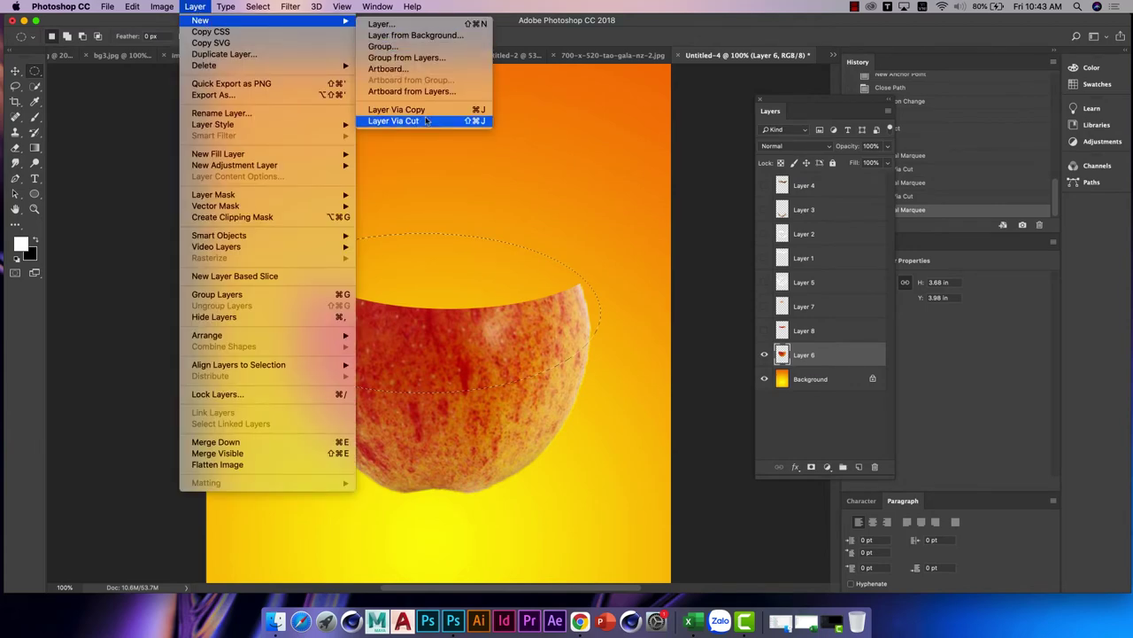
left_click(407, 121)
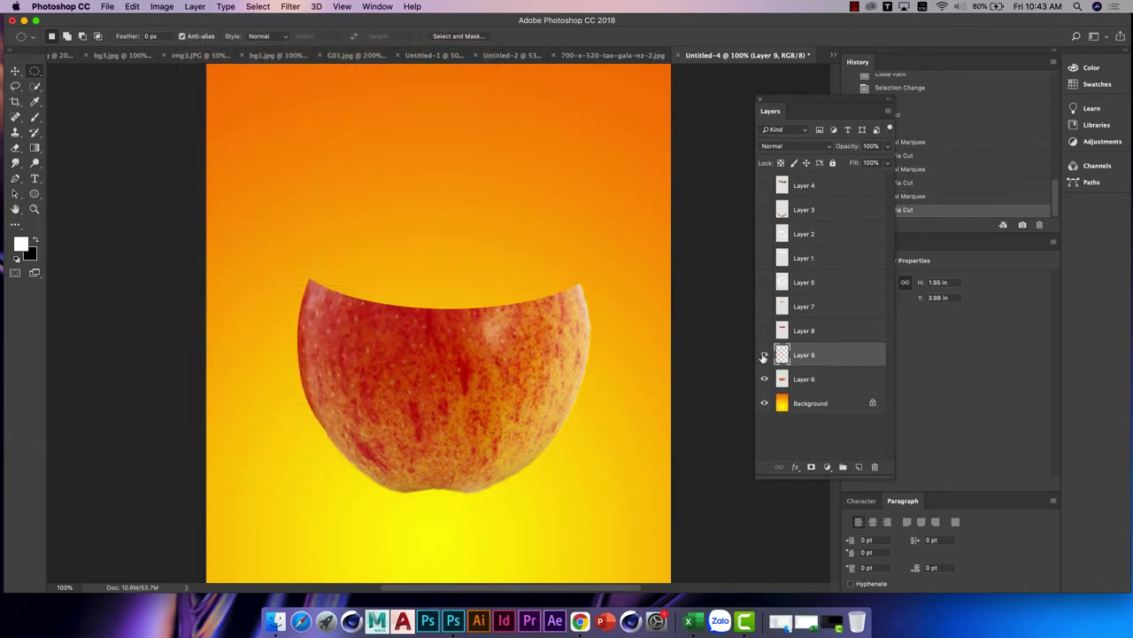
left_click(764, 354)
left_click(804, 379)
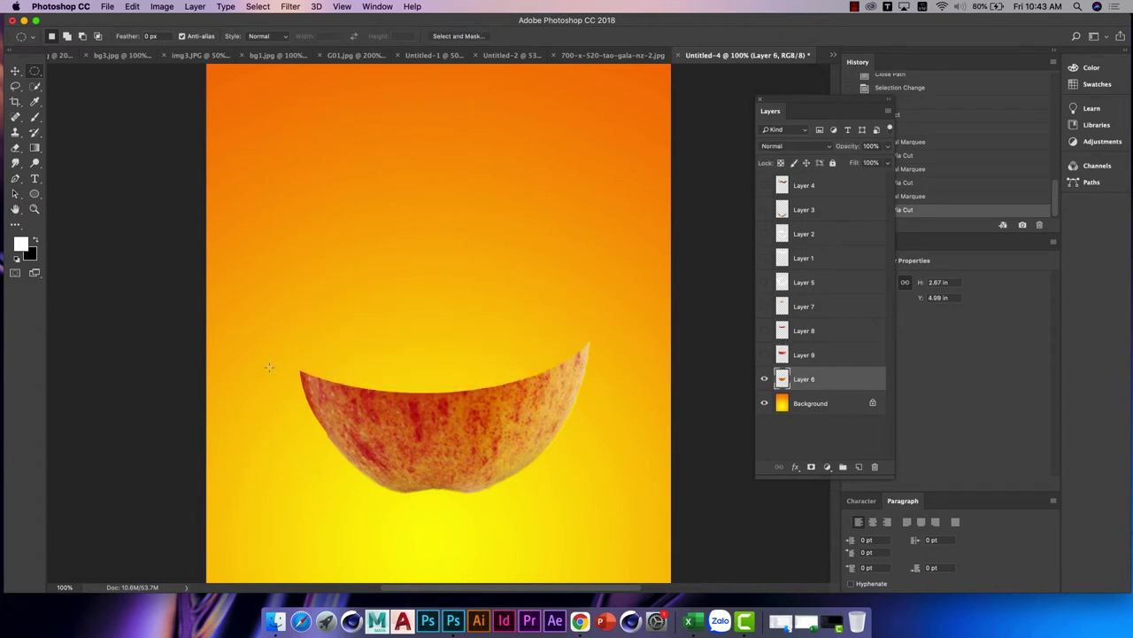
Step: Cut the lower apple band onto Layer 10 with Shift+Cmd+J, then start unhiding slices
mouse_move(248, 299)
left_mouse_down()
mouse_move(616, 453)
mouse_move(639, 445)
left_mouse_up()
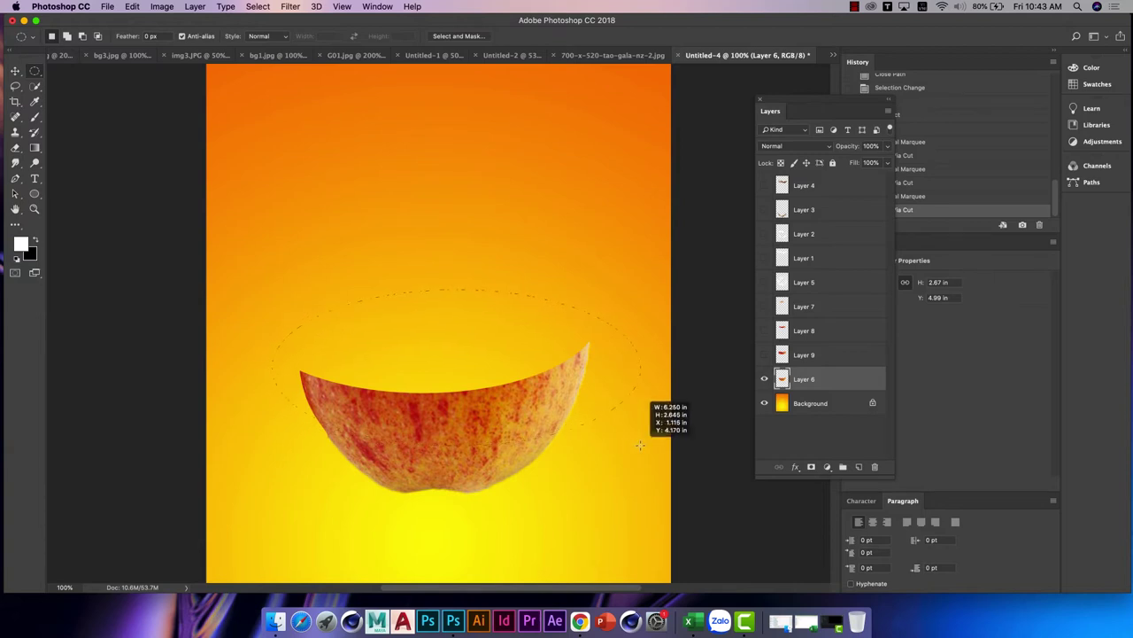
left_click_drag(639, 445, 612, 458)
key("super+shift+j")
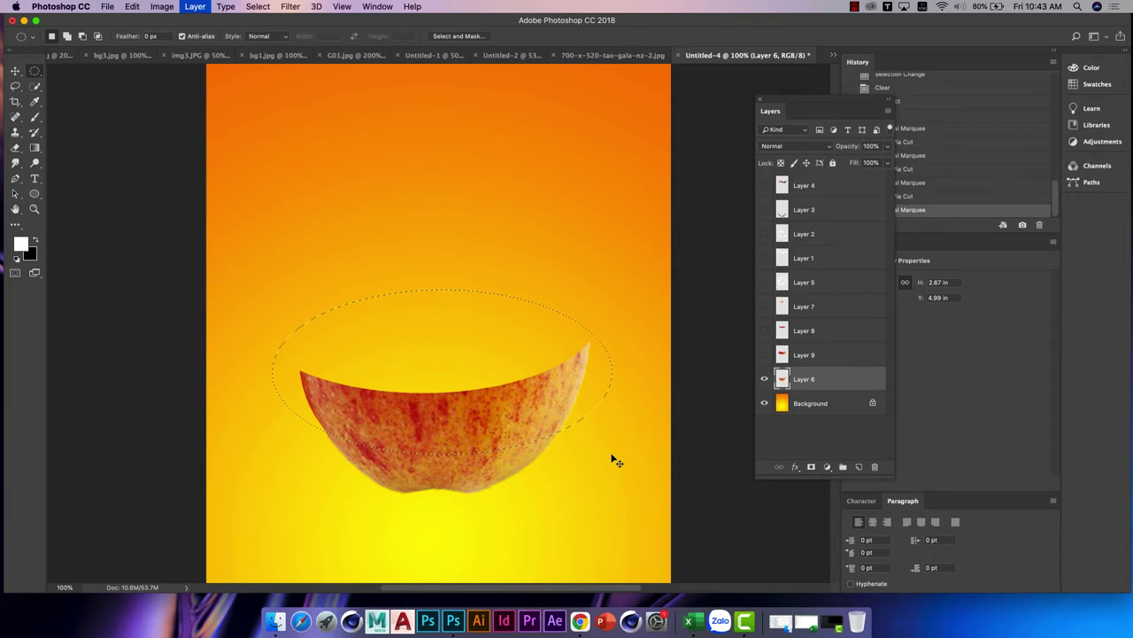
key("v")
left_click(823, 403)
Step: Unhide all the slice layers and shift the Layer 10 slice left and up
left_click(764, 355)
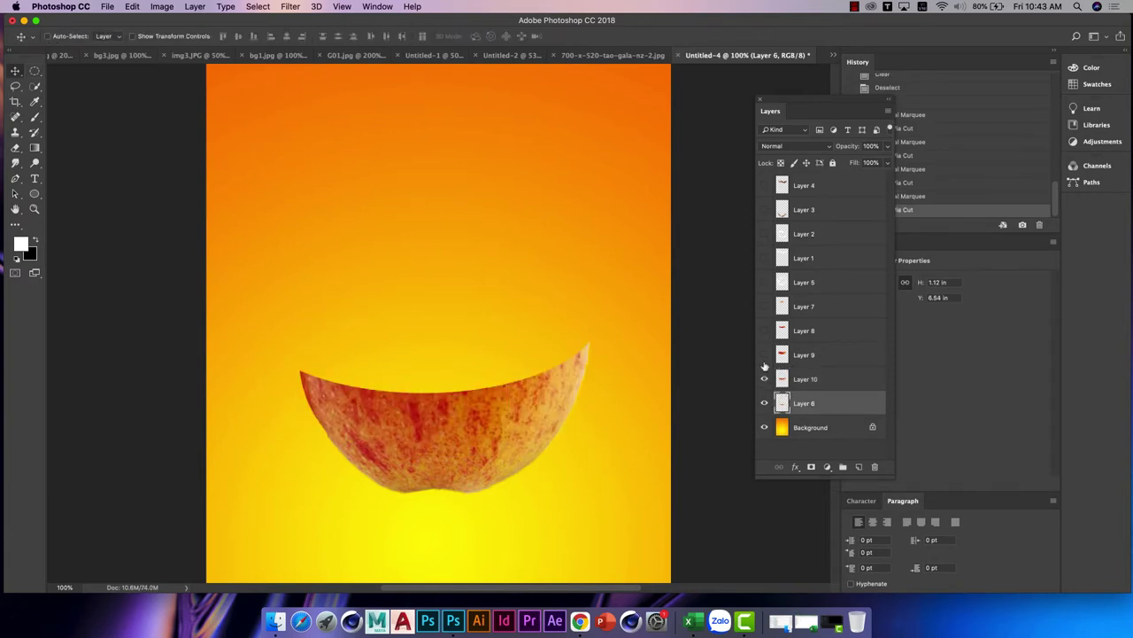
left_click(764, 332)
left_click(764, 306)
left_click(764, 306)
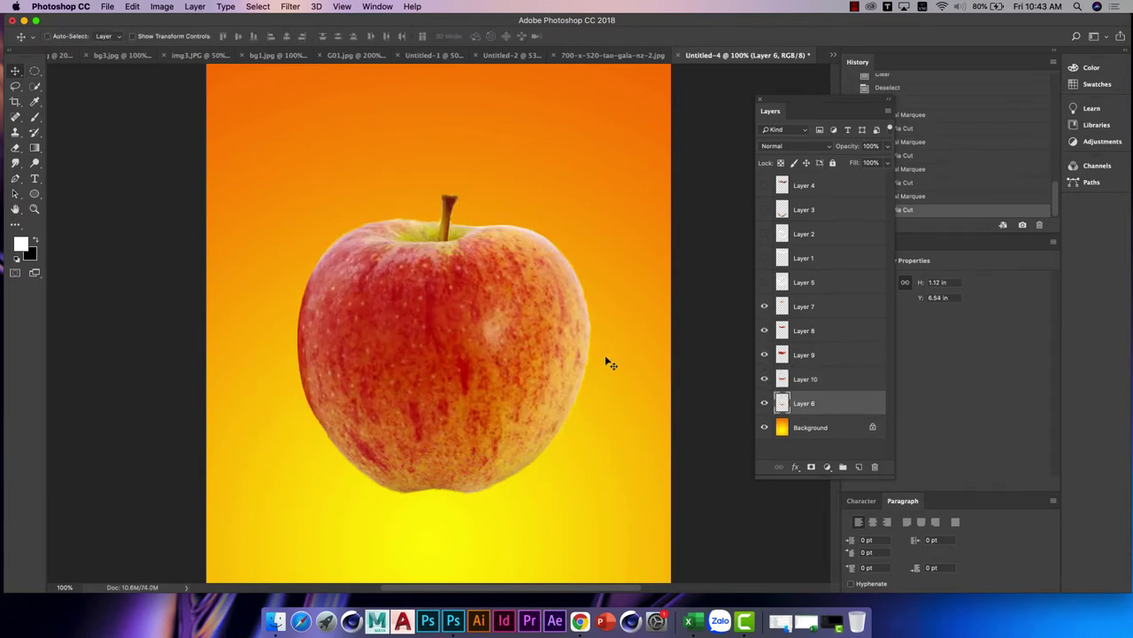
left_click(801, 381)
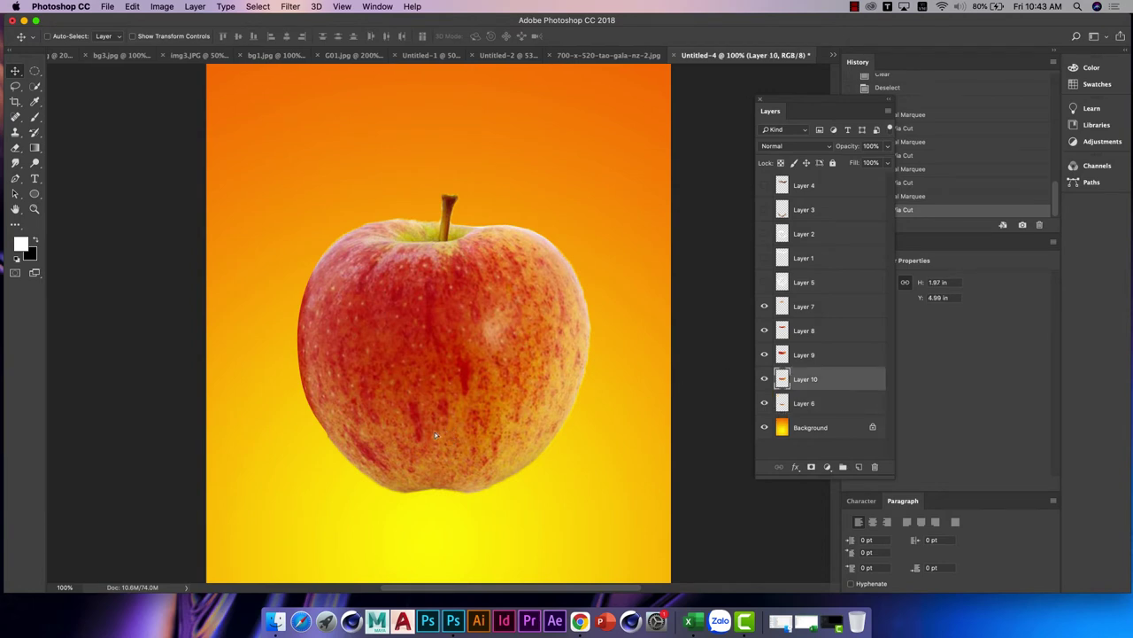
left_click_drag(436, 434, 418, 421)
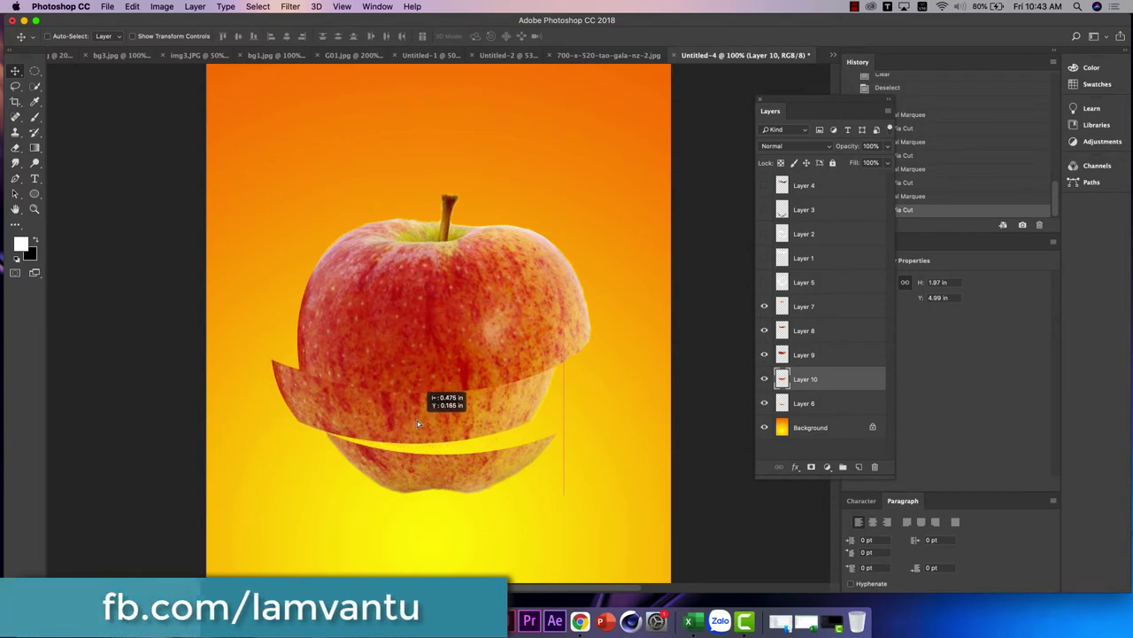
Step: Pick the Layer 9 piece and the second slice and reposition them apart
right_click(426, 364)
left_click(455, 363)
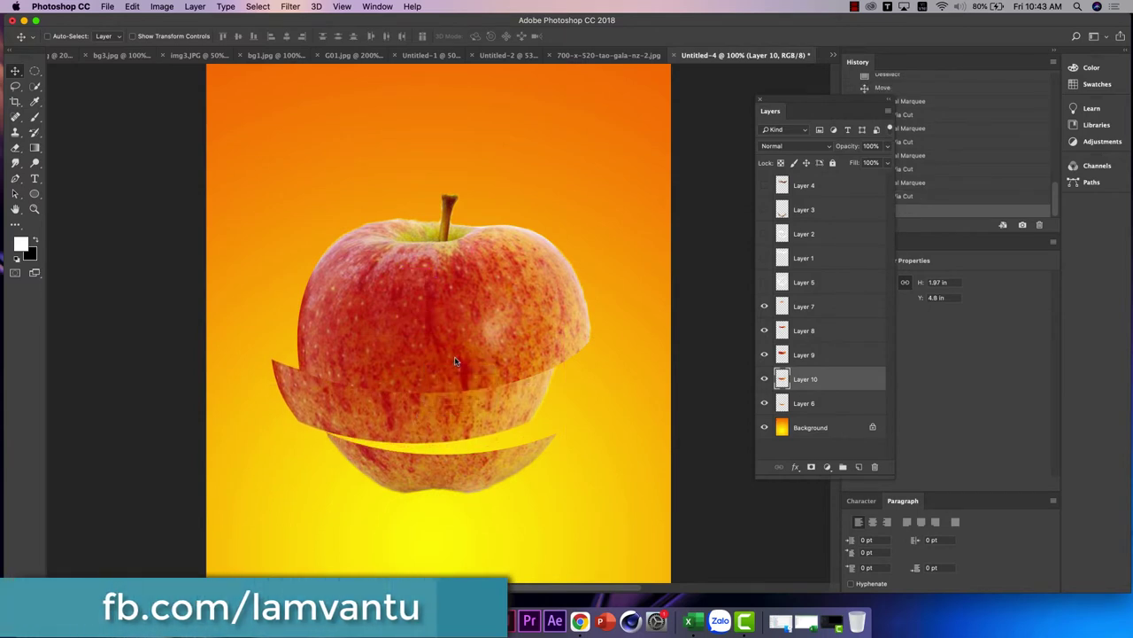
left_click_drag(462, 350, 469, 336)
right_click(424, 292)
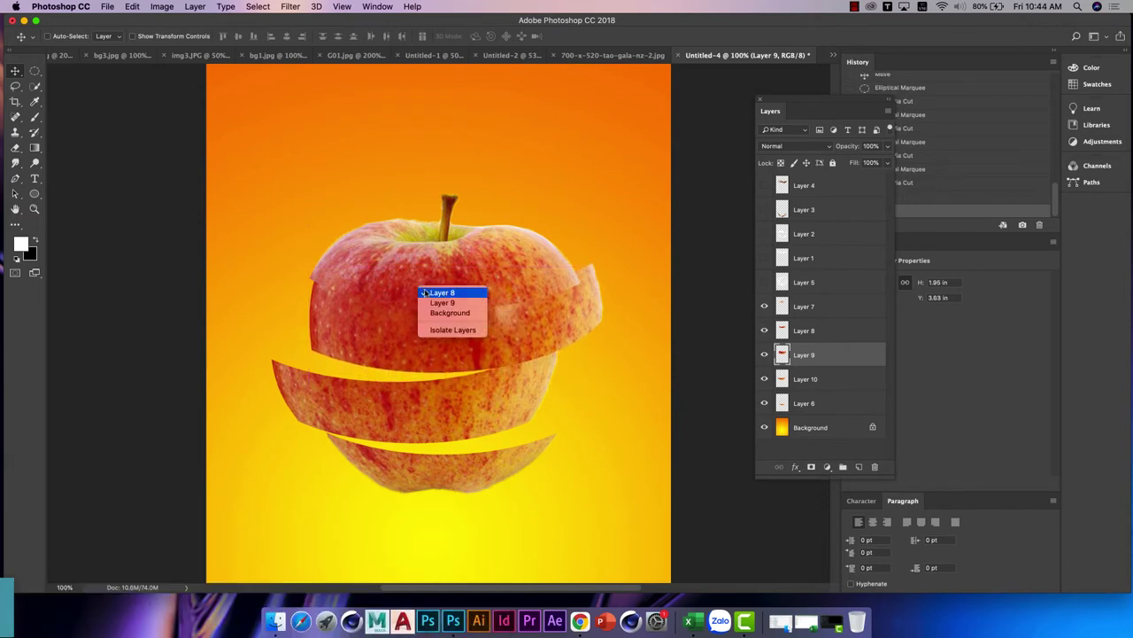
left_click(442, 292)
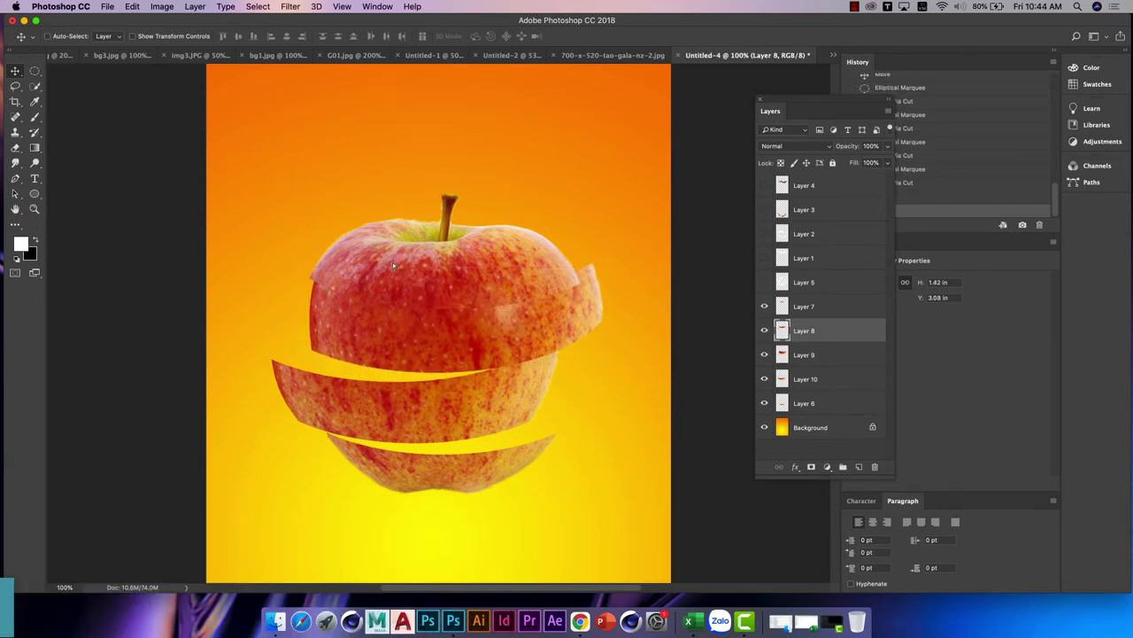
left_click_drag(523, 309, 391, 260)
Step: Raise the top stem slice on Layer 7 and lower the Layer 10 slice
right_click(405, 242)
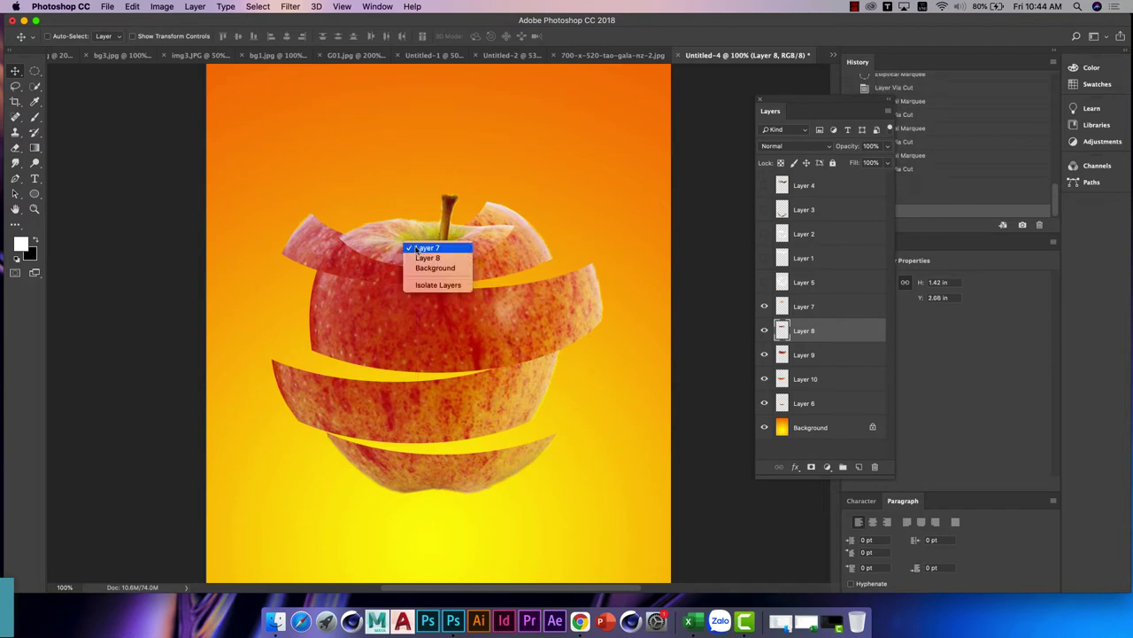
left_click(420, 247)
left_click_drag(406, 185, 395, 133)
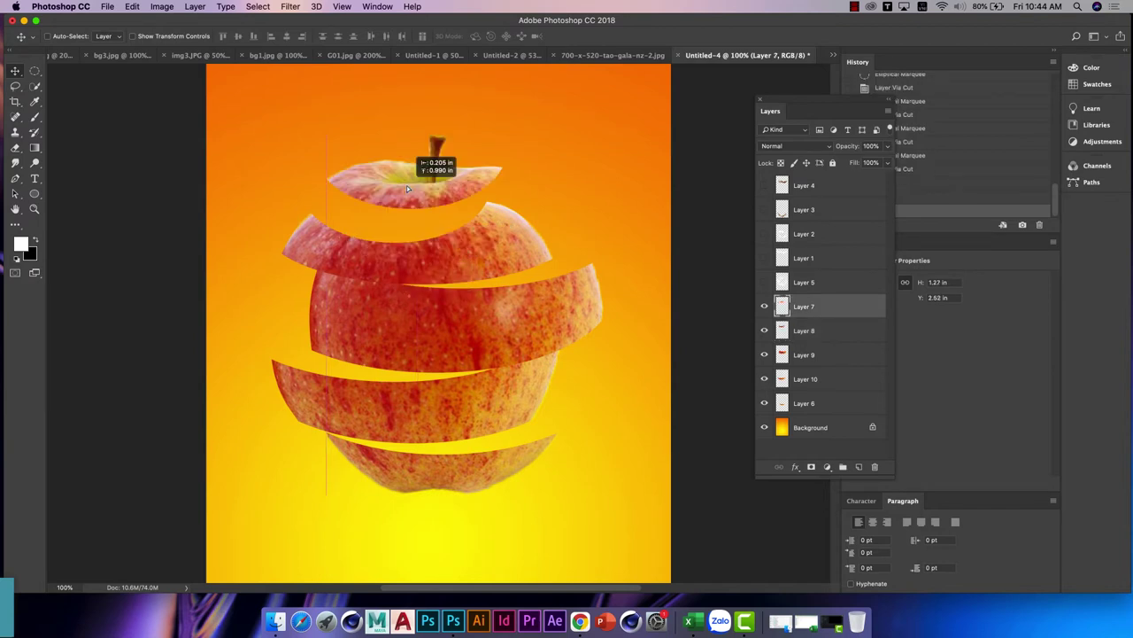
right_click(436, 396)
left_click(481, 399)
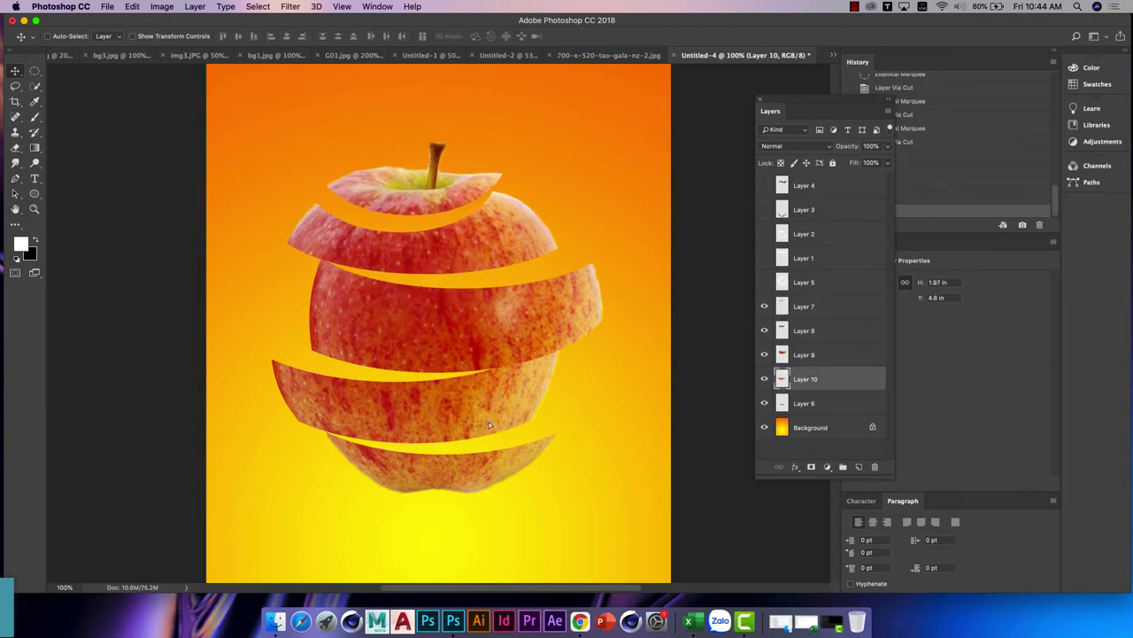
left_click_drag(489, 421, 489, 410)
Step: Push the bottom slice down and nudge the lower middle slice right
right_click(460, 467)
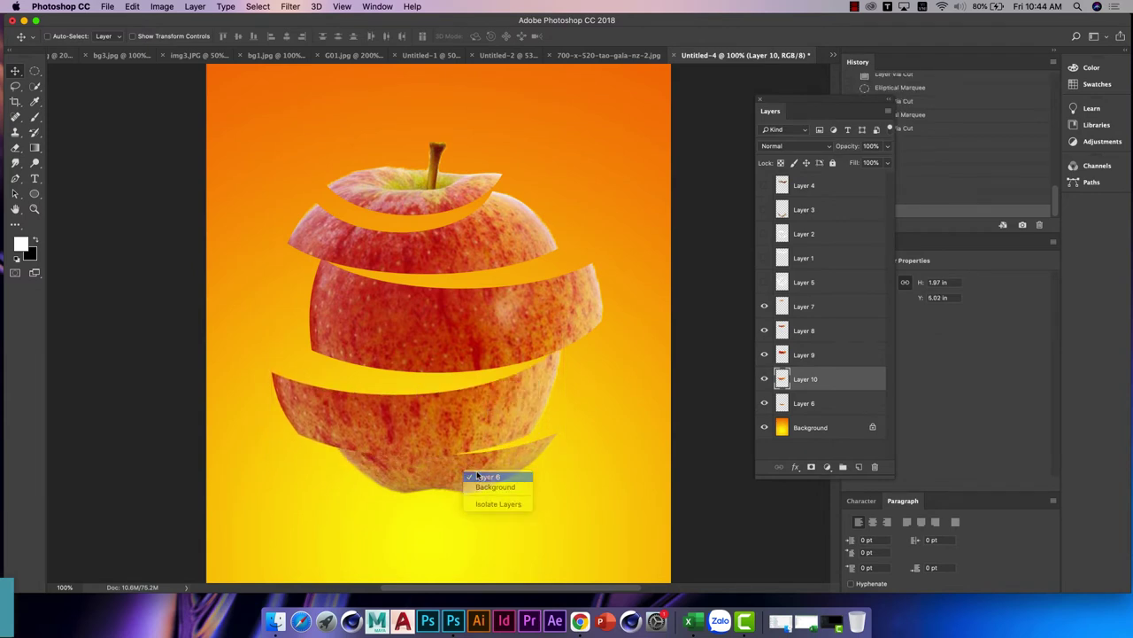
left_click(479, 476)
left_click_drag(478, 479, 484, 490)
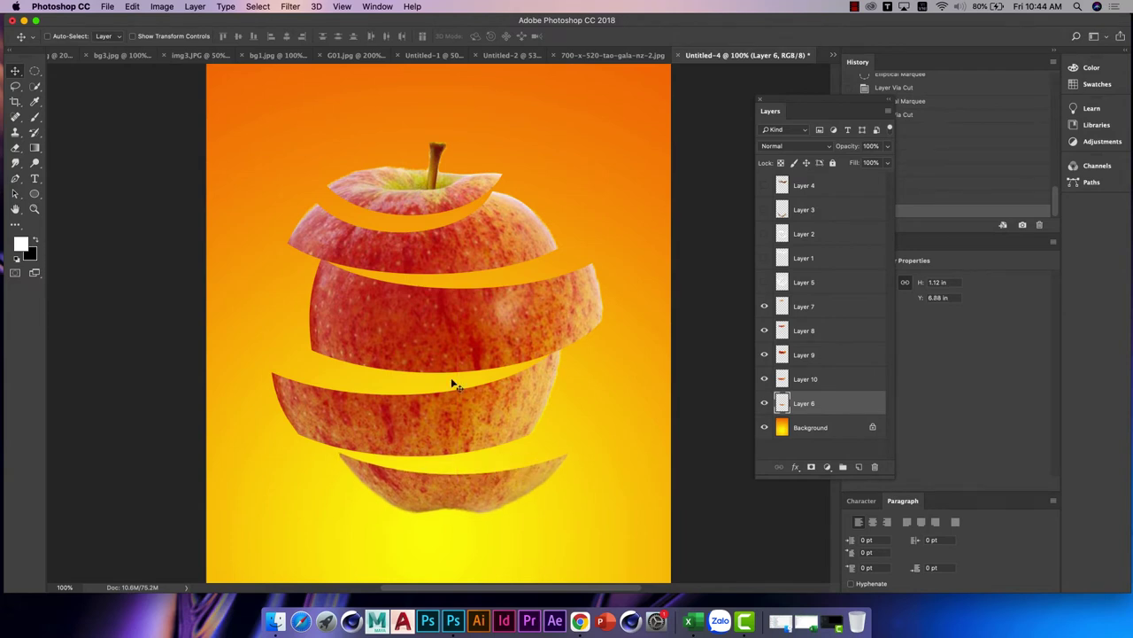
right_click(336, 405)
left_click(400, 420)
mouse_move(399, 422)
left_mouse_down()
mouse_move(428, 422)
mouse_move(422, 430)
mouse_move(421, 418)
left_mouse_up()
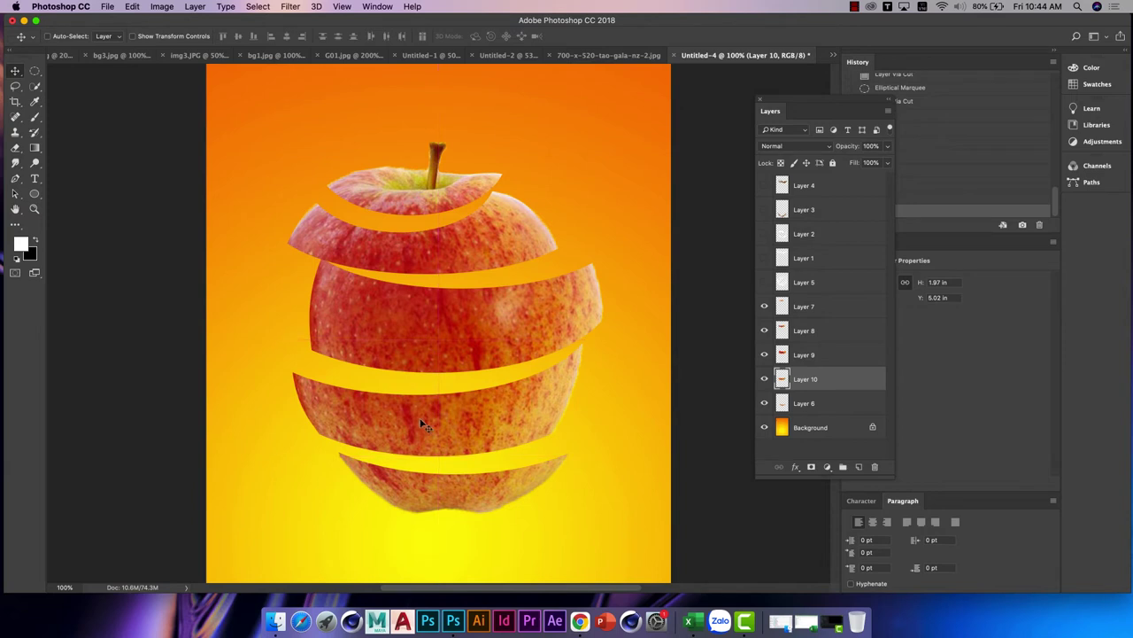
Step: Draw a salmon-filled ellipse over the lower middle slice and place Ellipse 1 just above Background
left_click(36, 195)
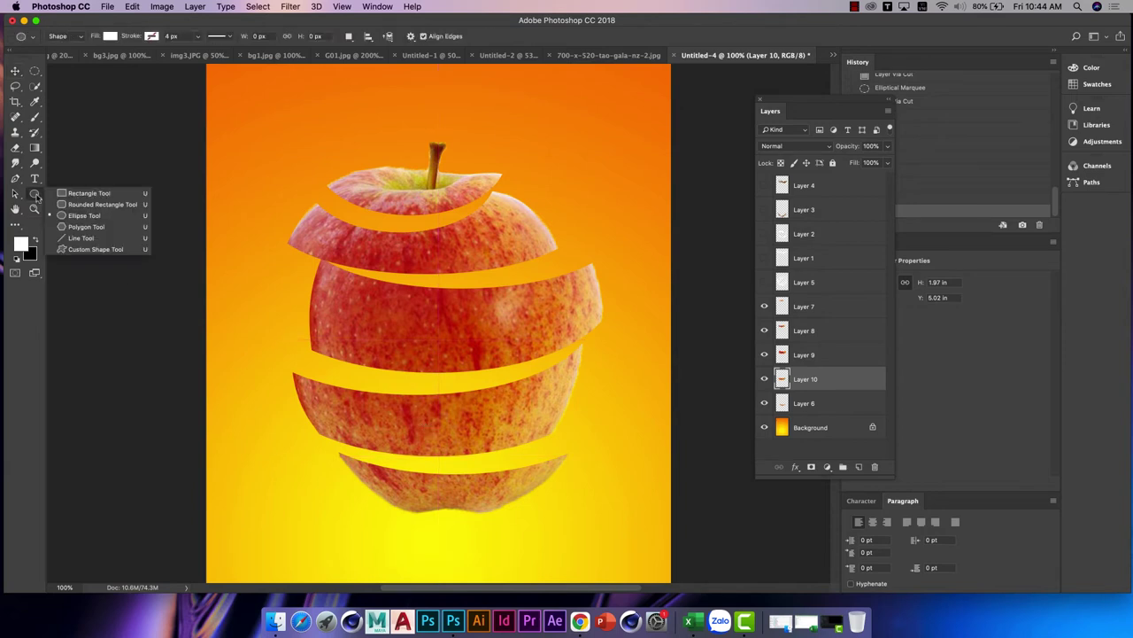
left_click(88, 215)
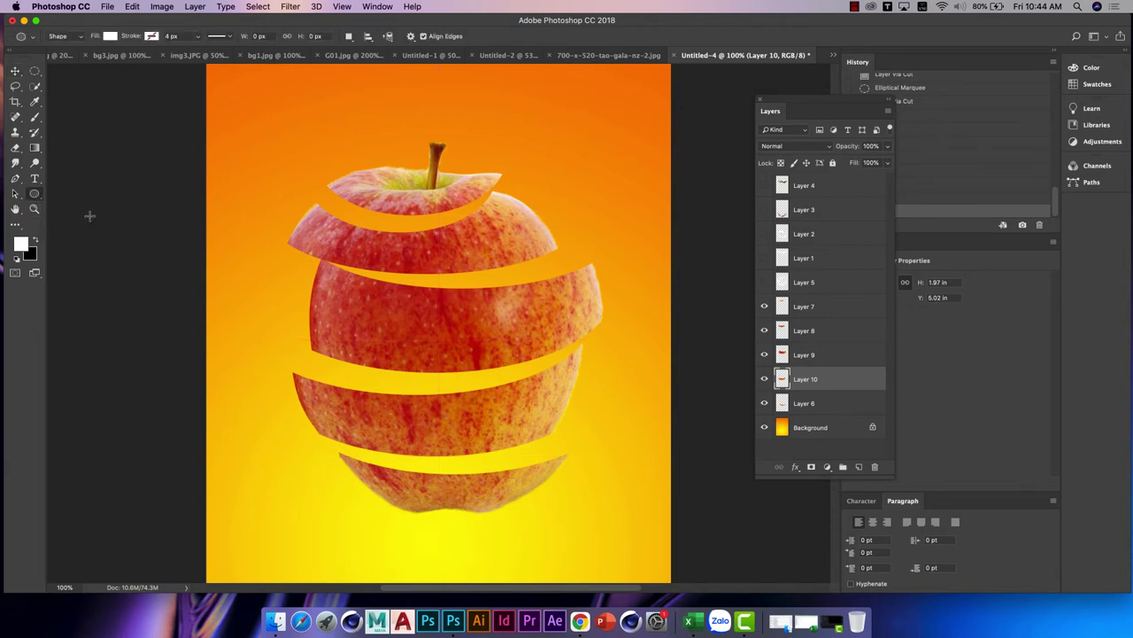
left_click(109, 37)
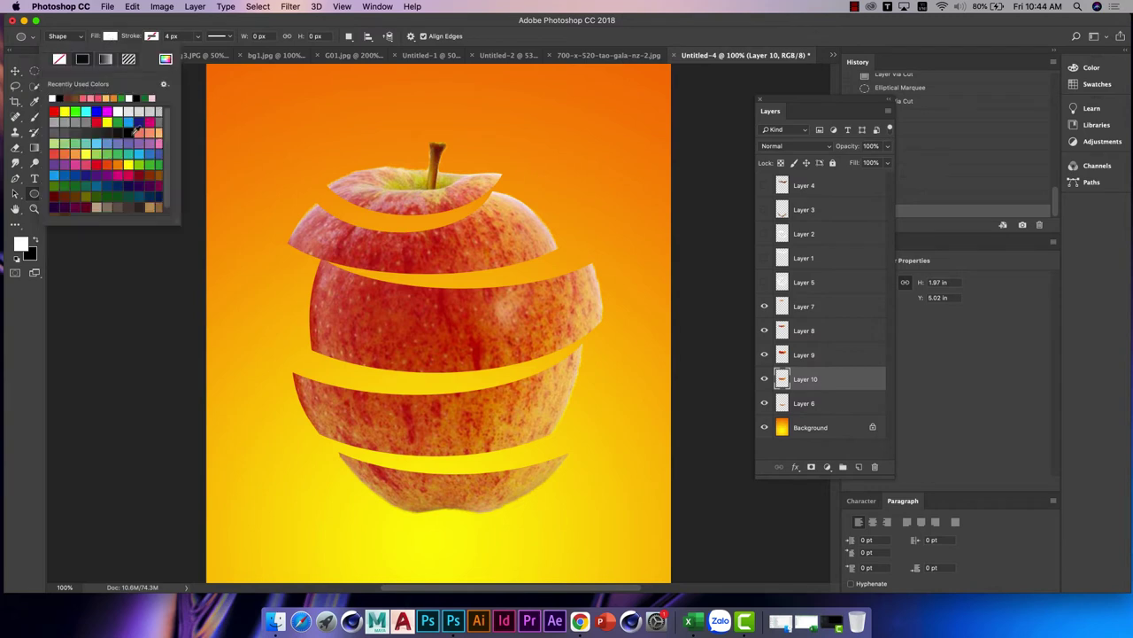
left_click(151, 129)
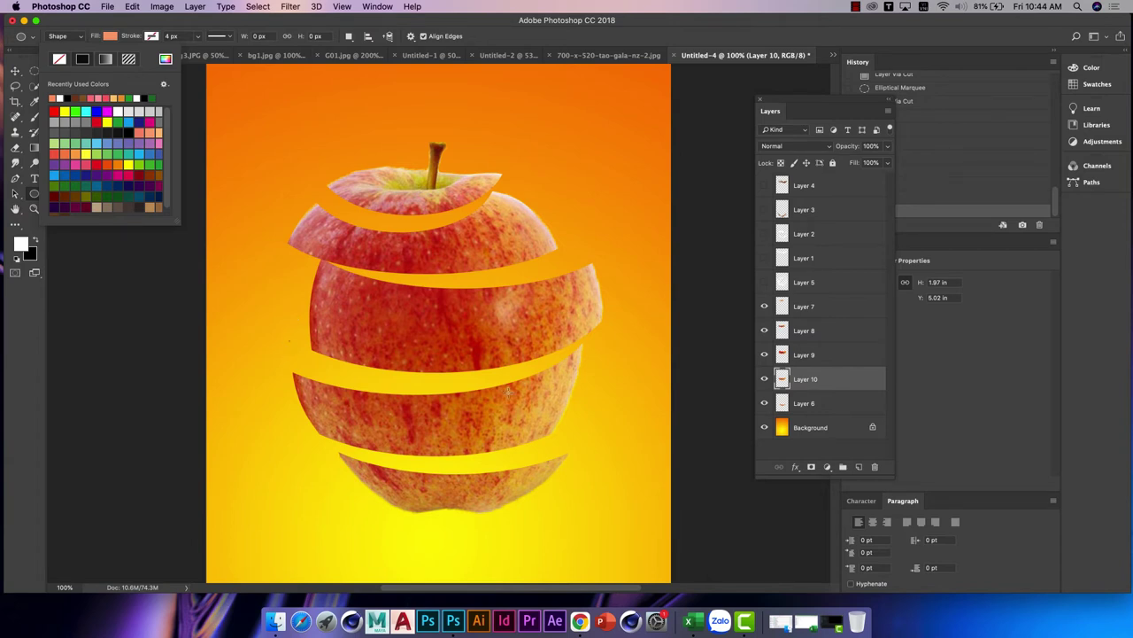
left_click_drag(289, 346, 577, 404)
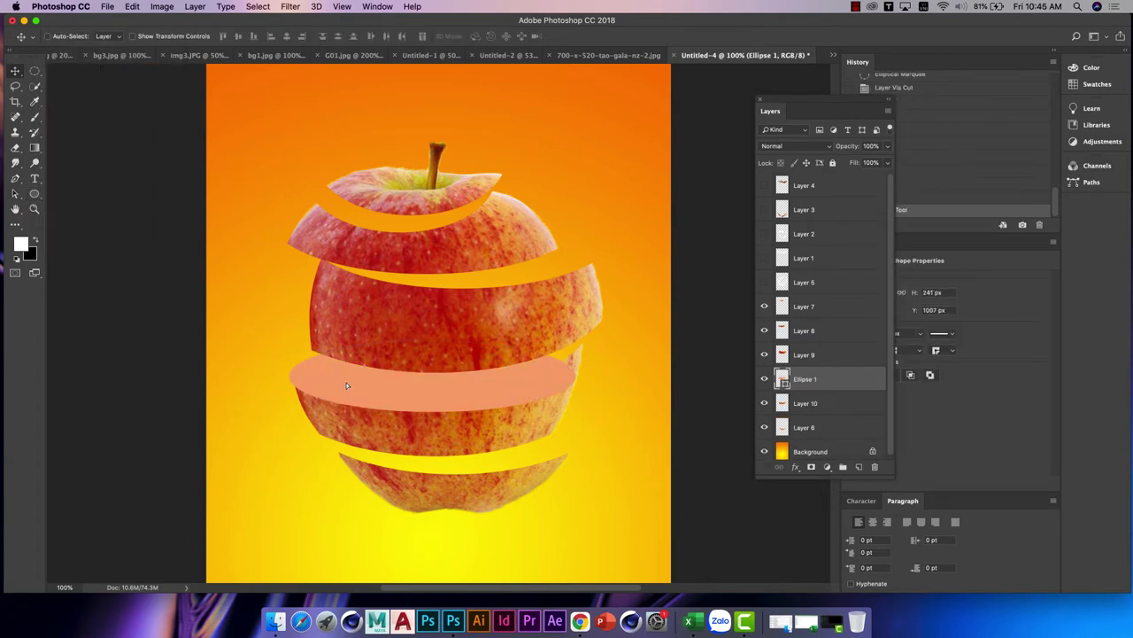
key("v")
left_click_drag(336, 394, 348, 380)
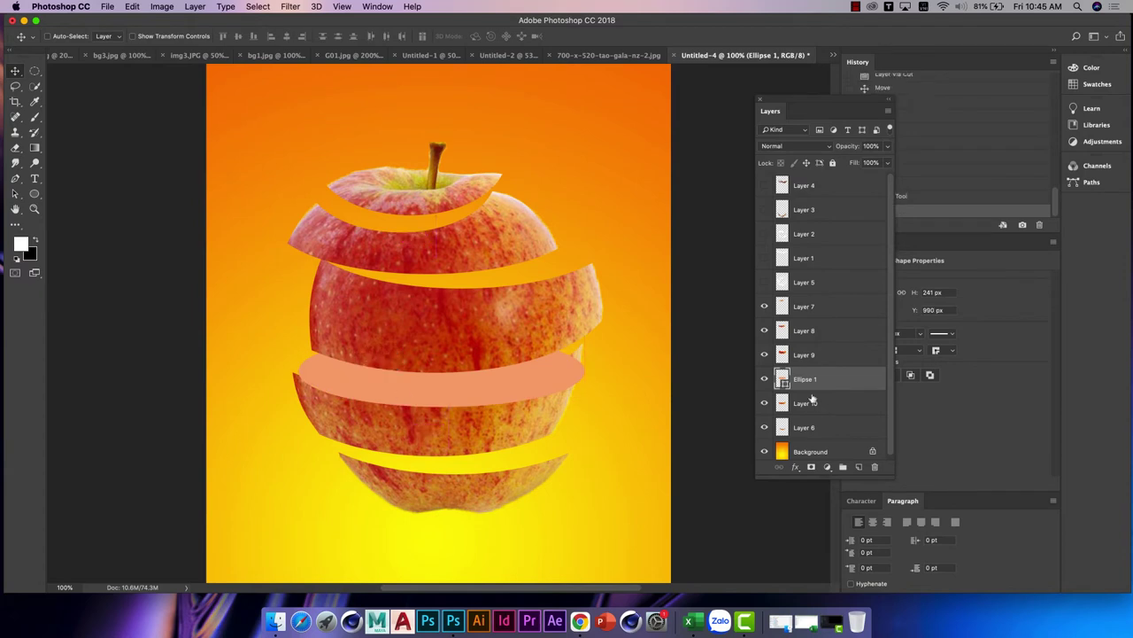
left_click_drag(823, 386, 797, 437)
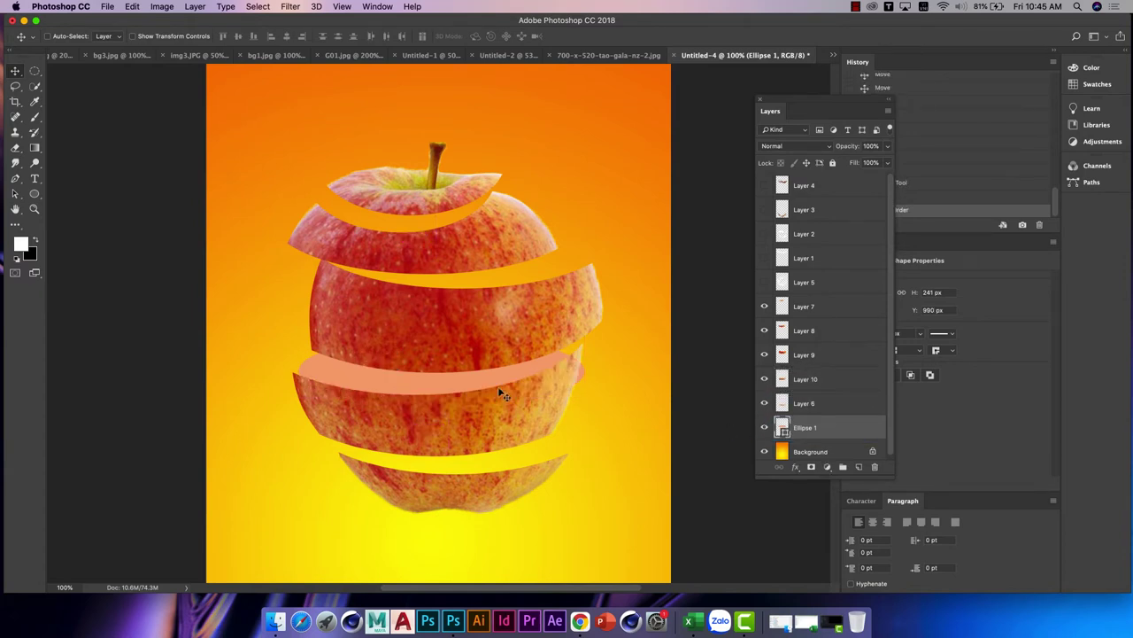
Step: Widen, tilt about 5°, raise and heighten the salmon ellipse to fit its gap
key("ctrl+t")
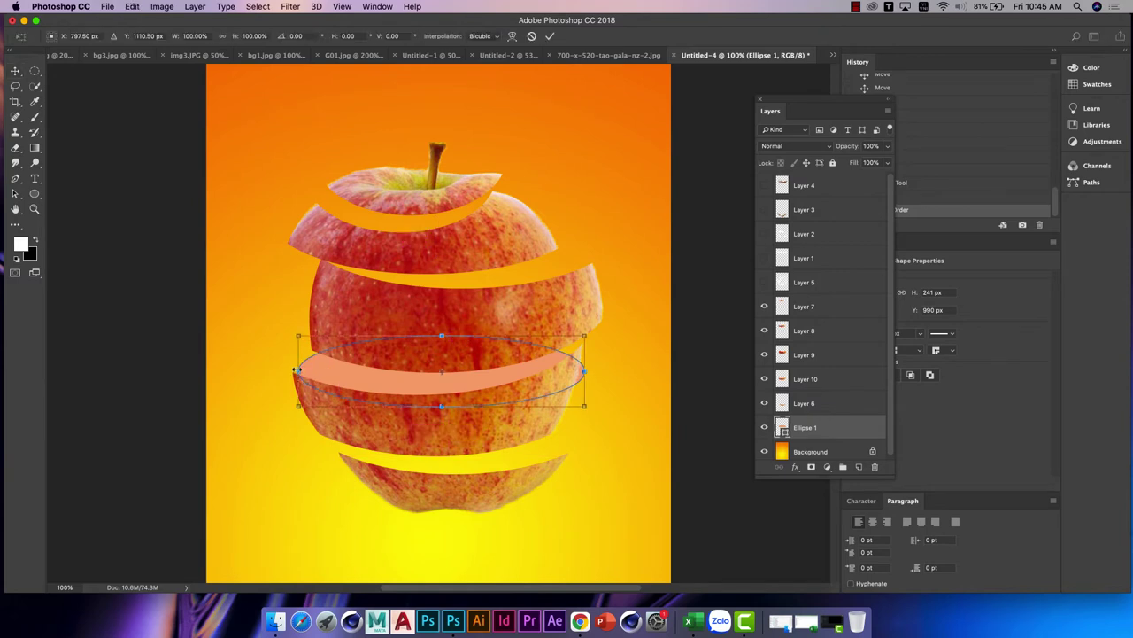
left_click_drag(296, 371, 292, 370)
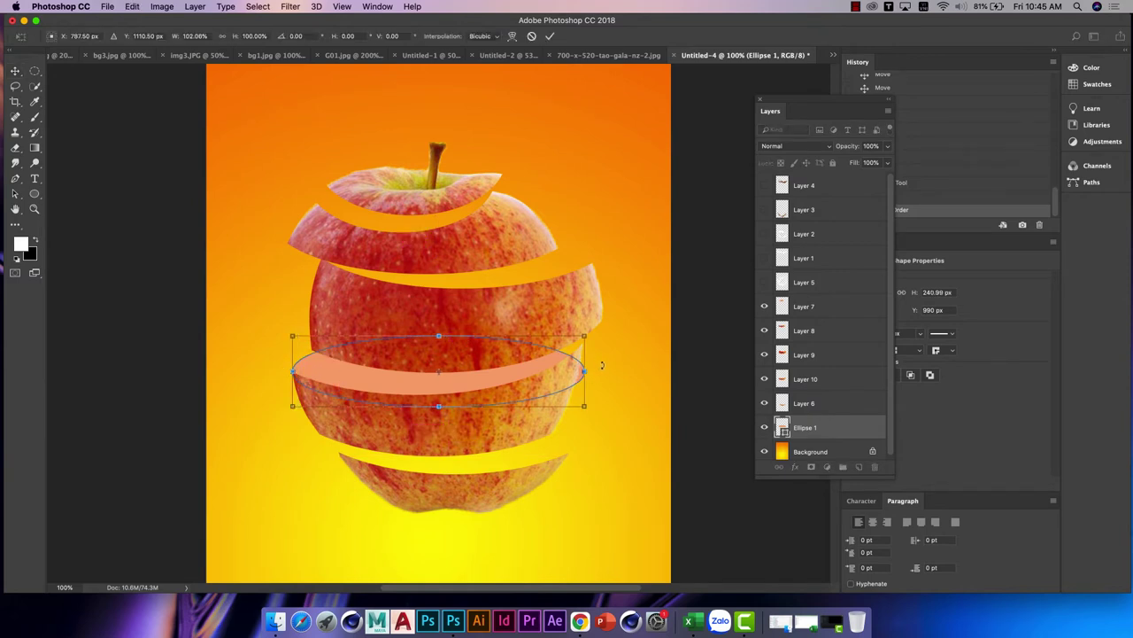
left_click_drag(602, 357, 604, 341)
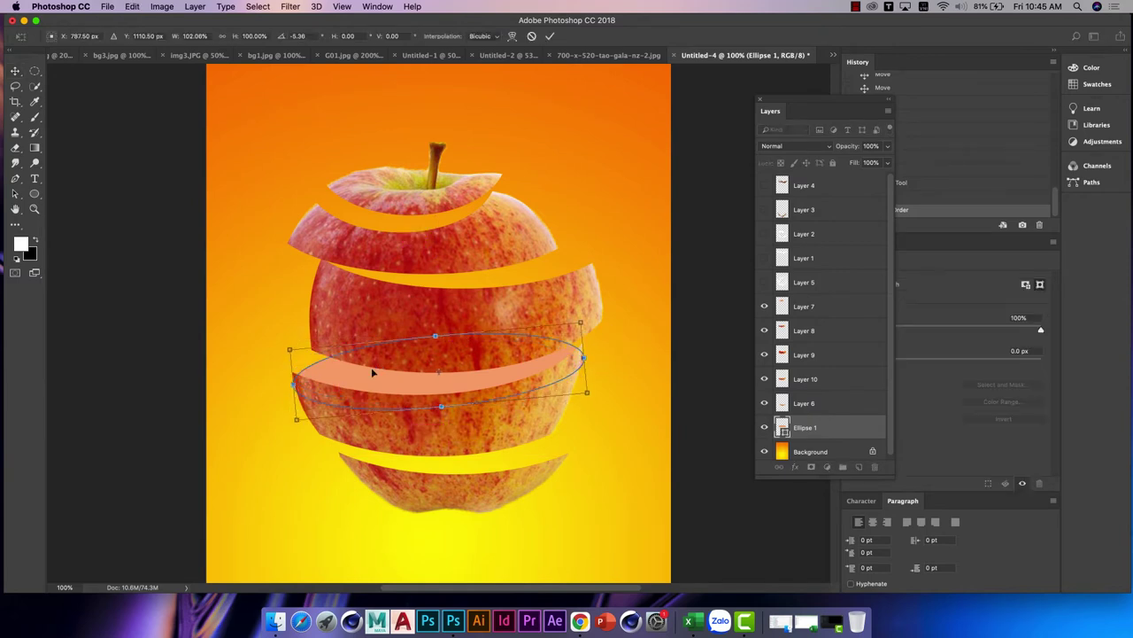
left_click_drag(376, 358, 375, 350)
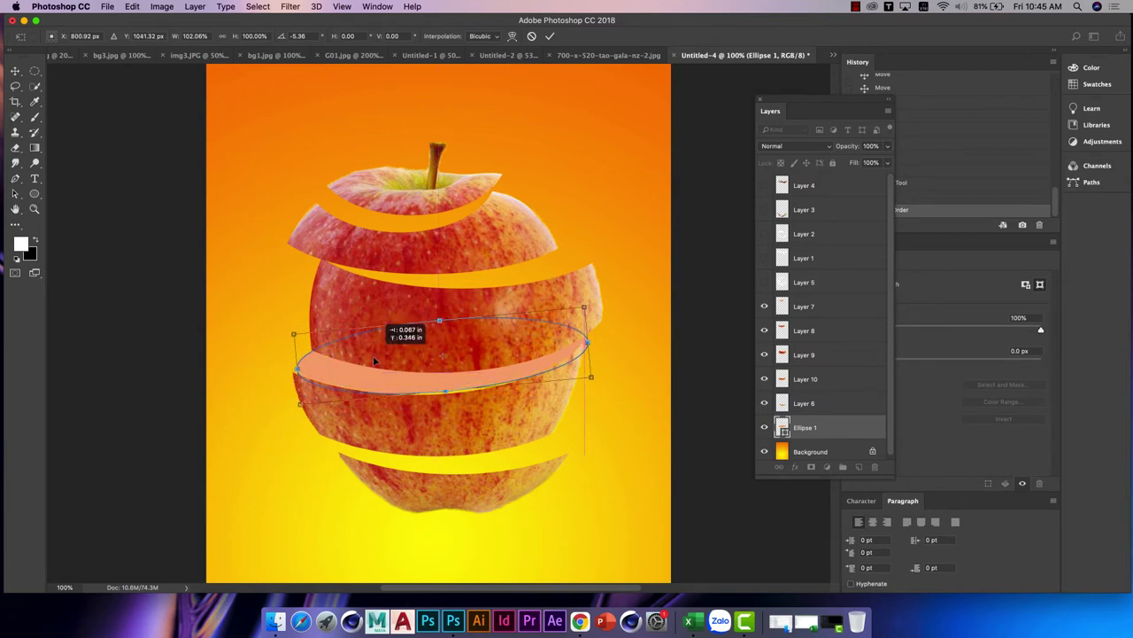
left_click_drag(435, 325, 434, 314)
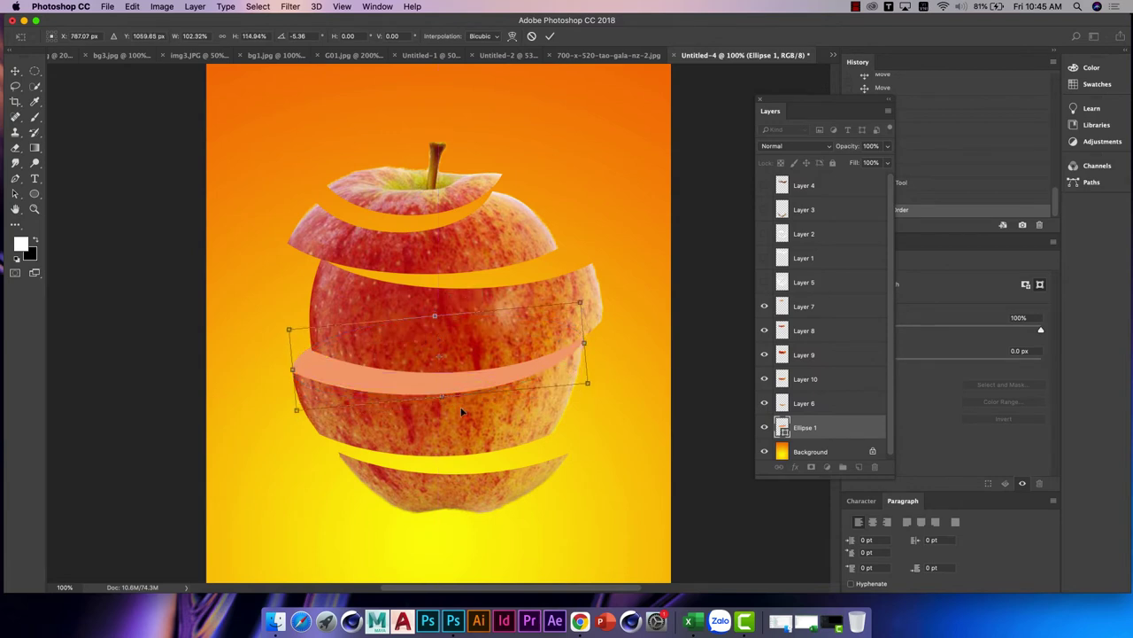
key("Return")
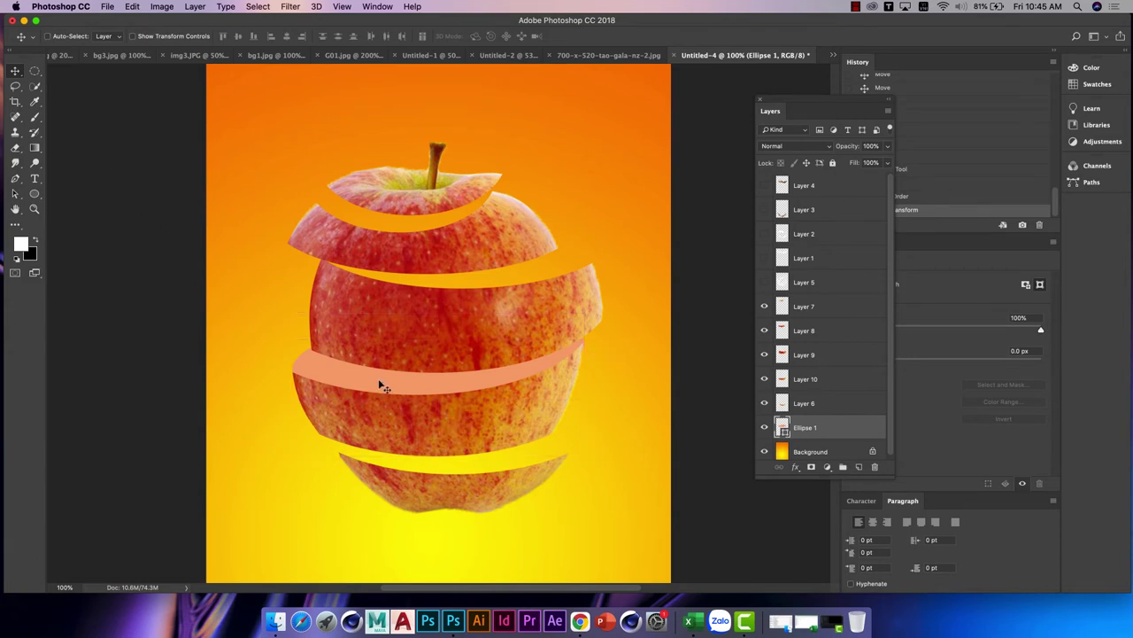
Step: Alt-drag a copy of the ellipse into the upper gap, then resize and rotate it to fit
left_click_drag(383, 386, 432, 283)
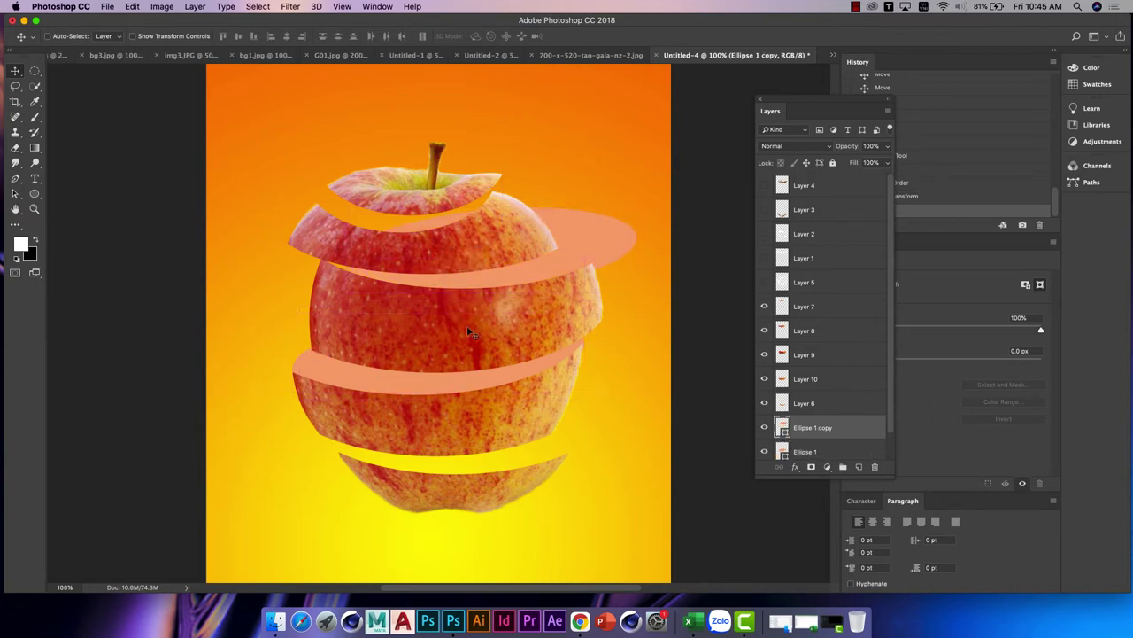
key("ctrl+t")
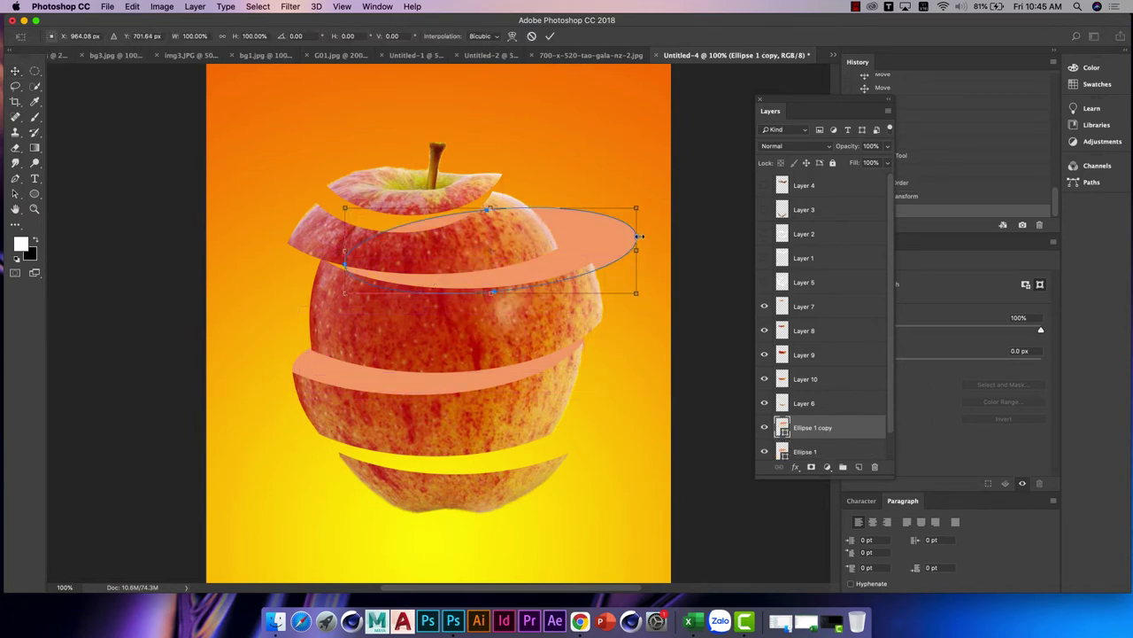
mouse_move(639, 236)
left_mouse_down()
mouse_move(595, 236)
mouse_move(573, 267)
left_mouse_up()
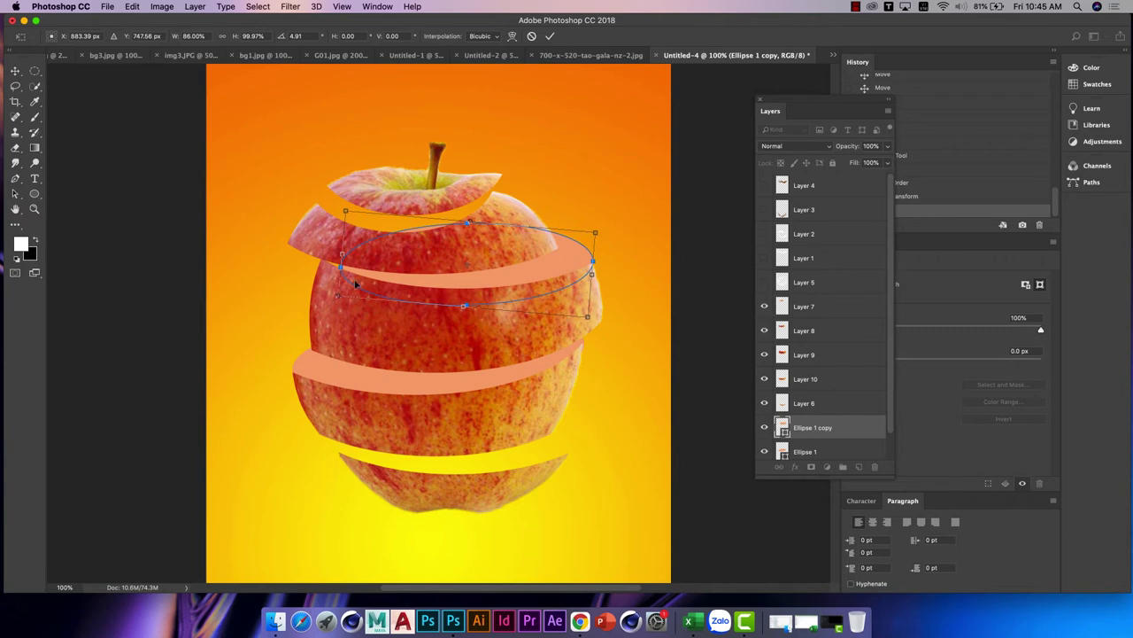
left_click_drag(339, 254, 326, 255)
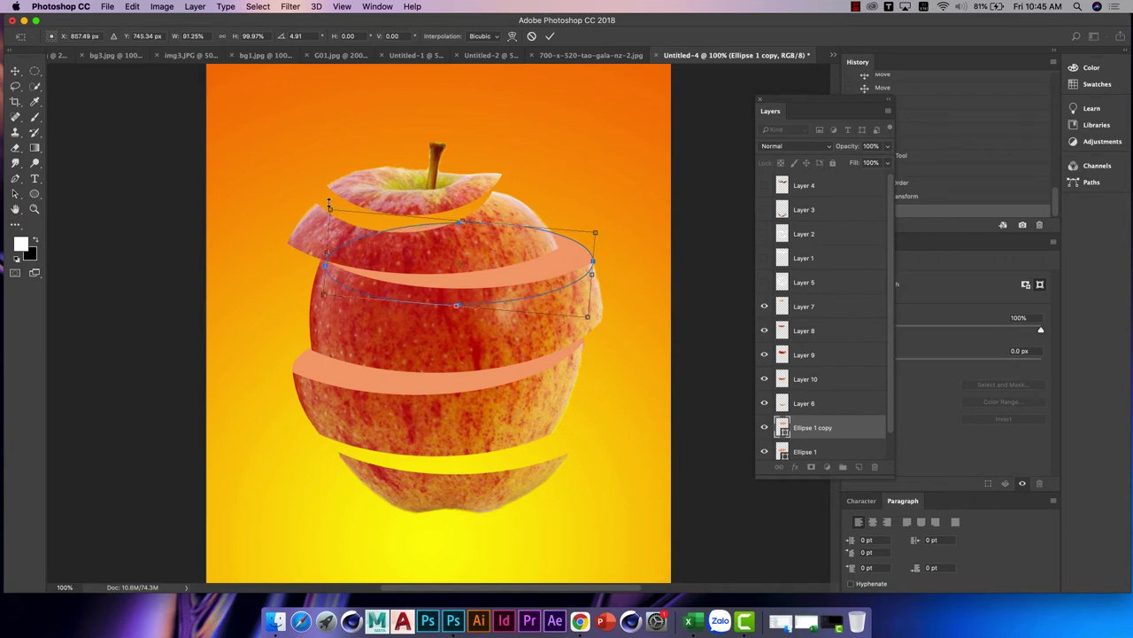
left_click_drag(323, 195, 341, 182)
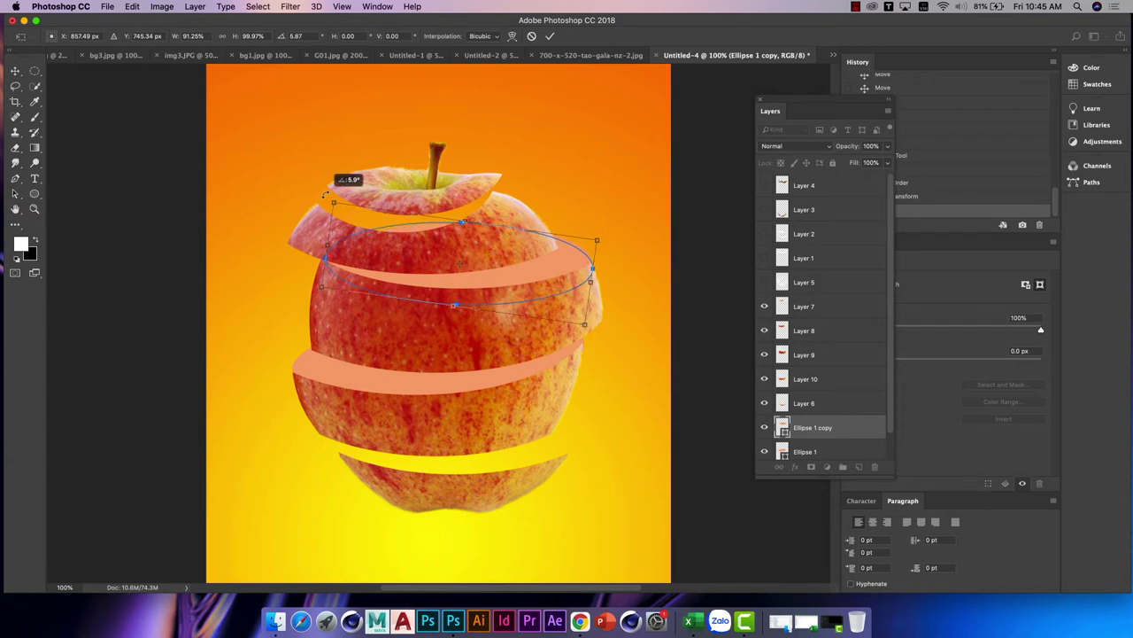
key("Return")
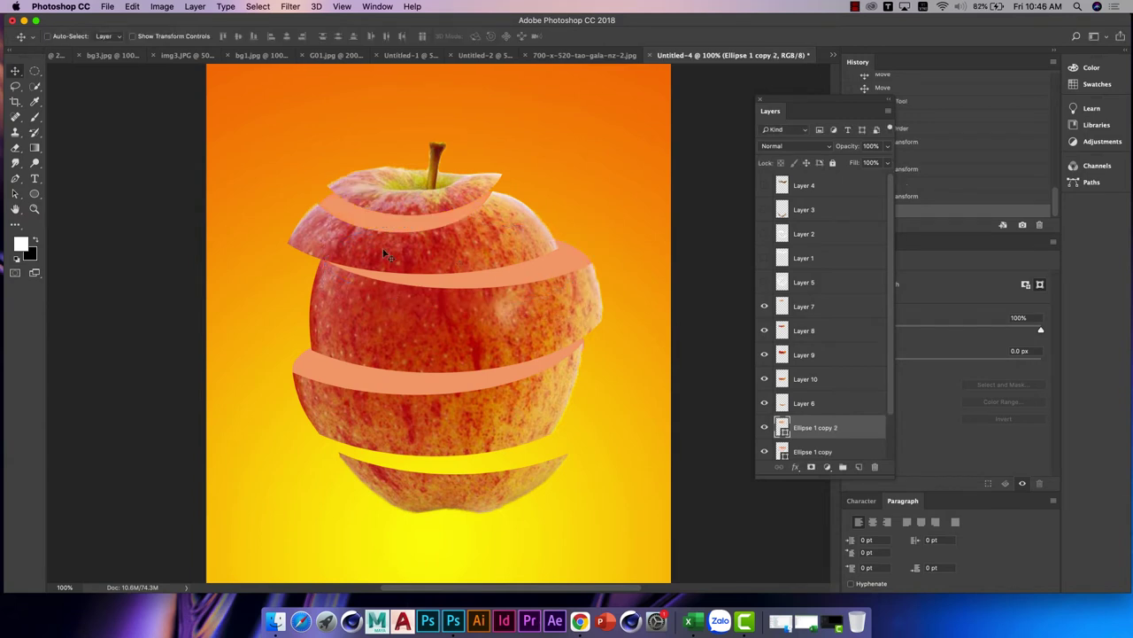
Step: Copy an ellipse into the gap beneath the bottom slice and adjust its width
mouse_move(370, 227)
left_mouse_down()
mouse_move(431, 462)
mouse_move(392, 469)
left_mouse_up()
key("ctrl+t")
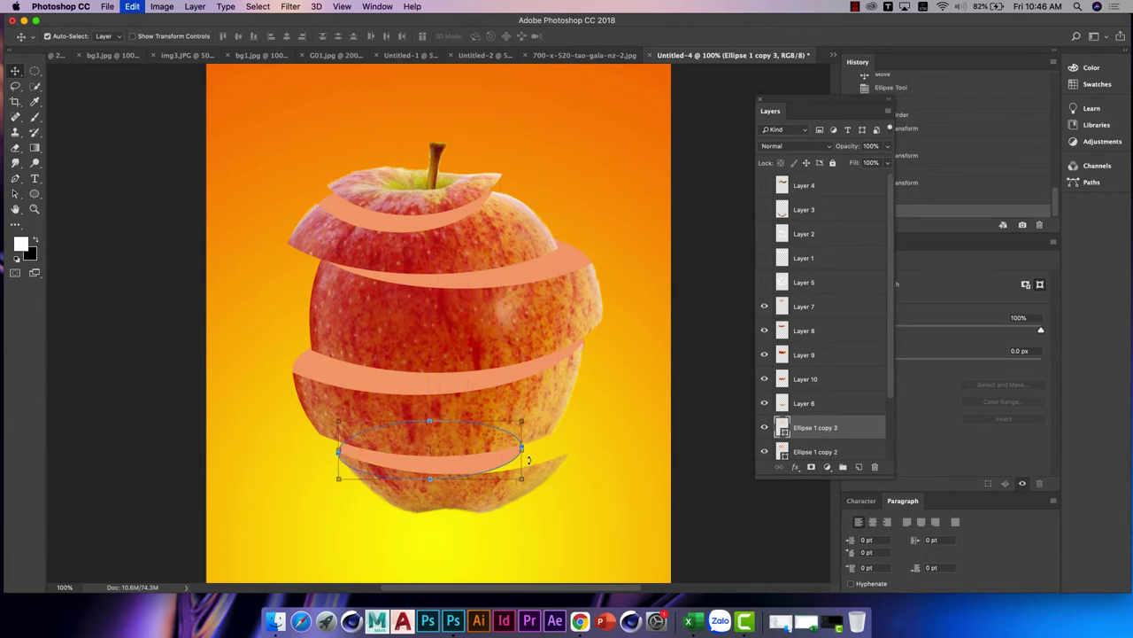
left_click_drag(523, 449, 570, 447)
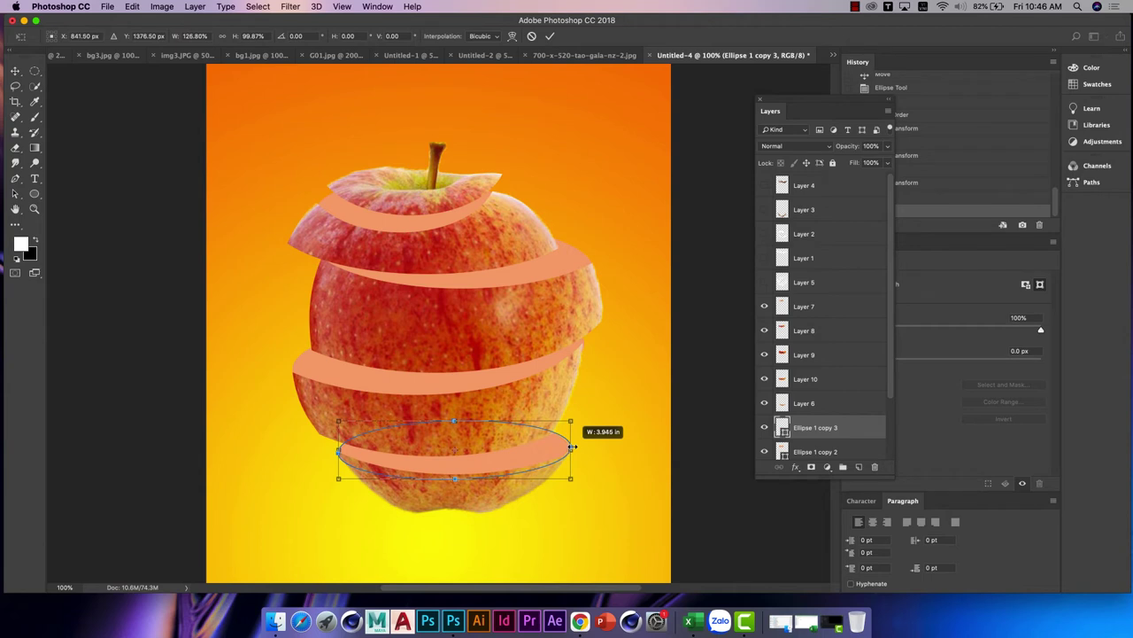
left_click_drag(571, 448, 568, 448)
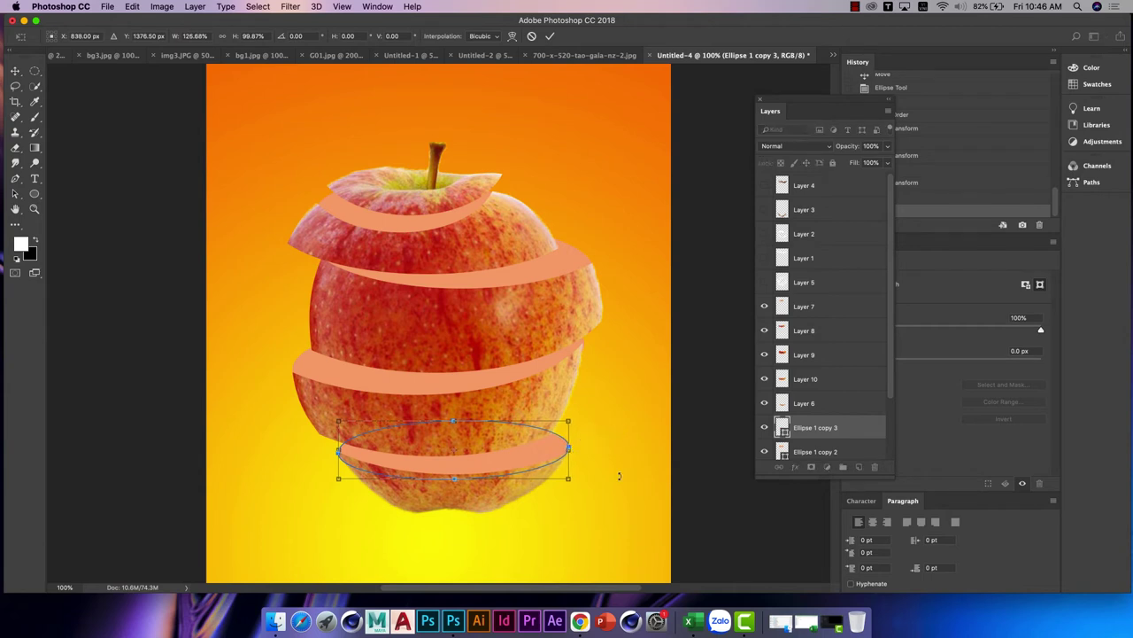
key("Return")
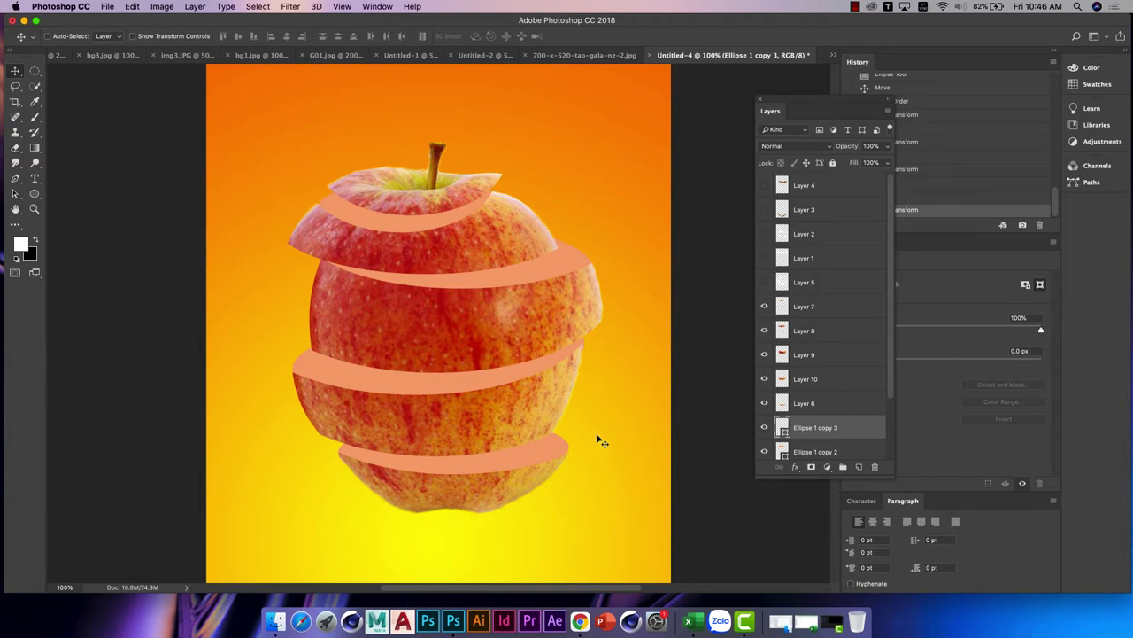
Step: Select all layers except Background and move the apple artwork down about 37 px
key("super+minus")
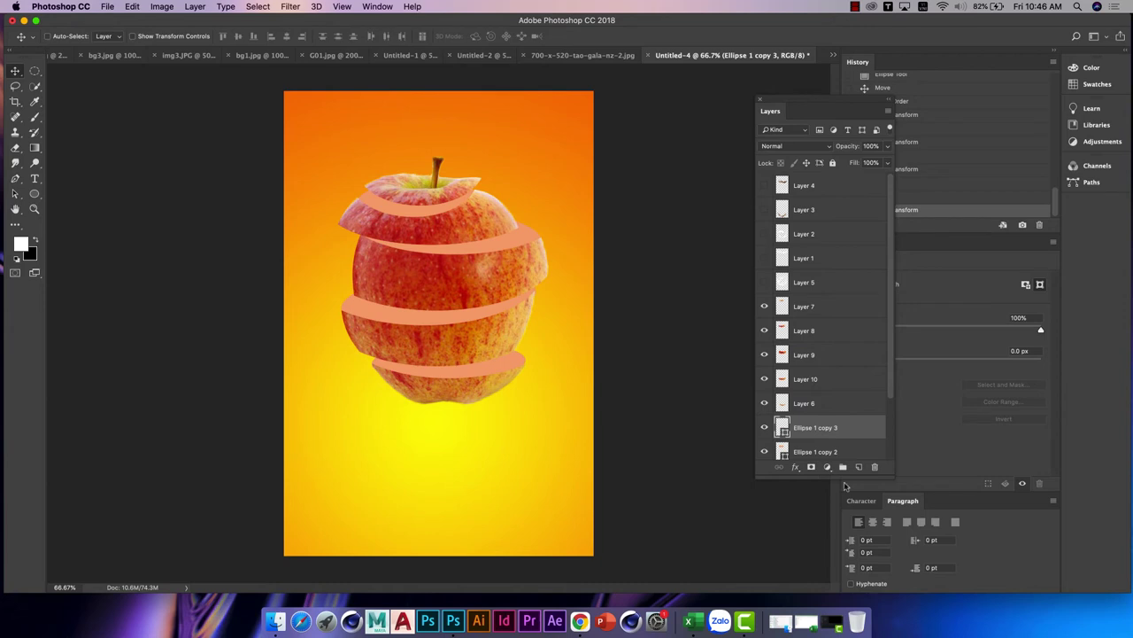
left_click_drag(831, 477, 840, 550)
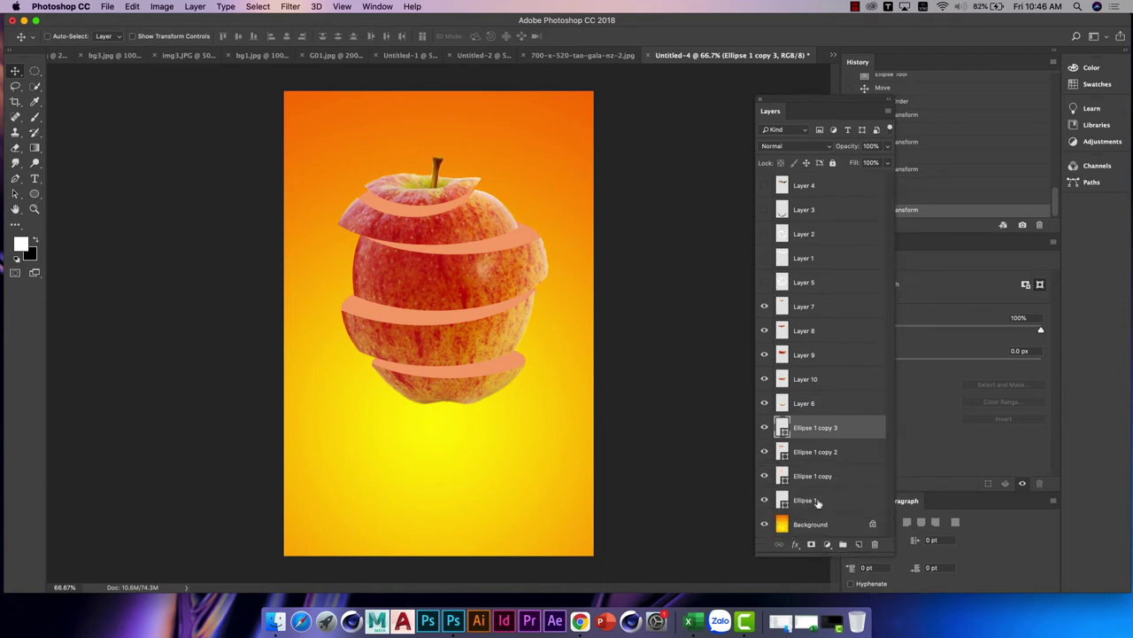
key("ctrl+alt+a")
left_click_drag(470, 226, 470, 259)
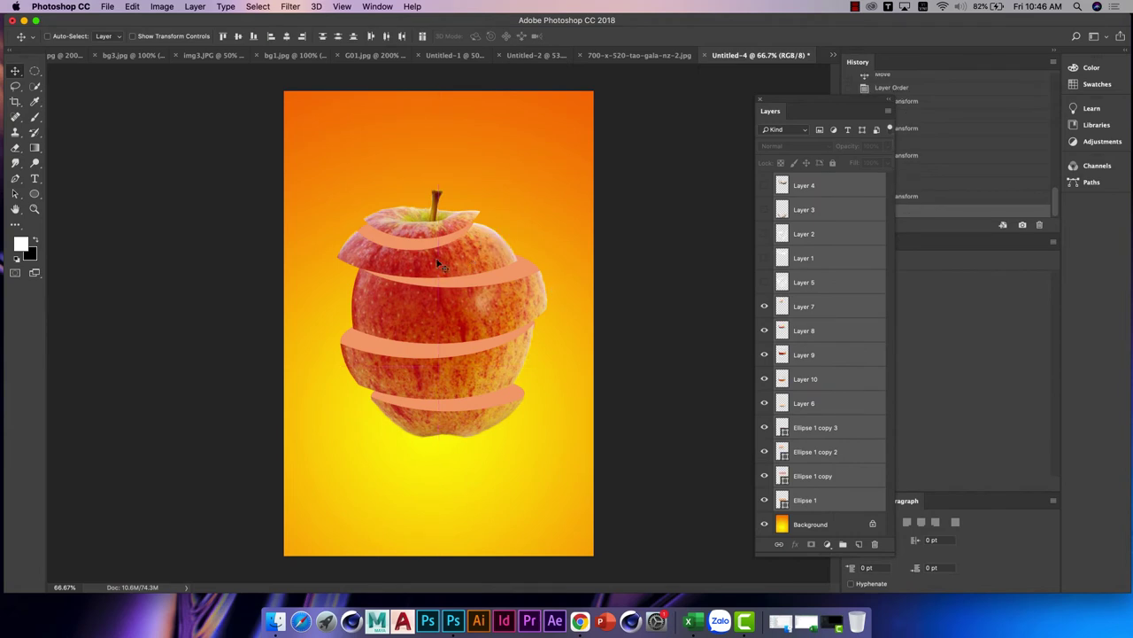
right_click(396, 249)
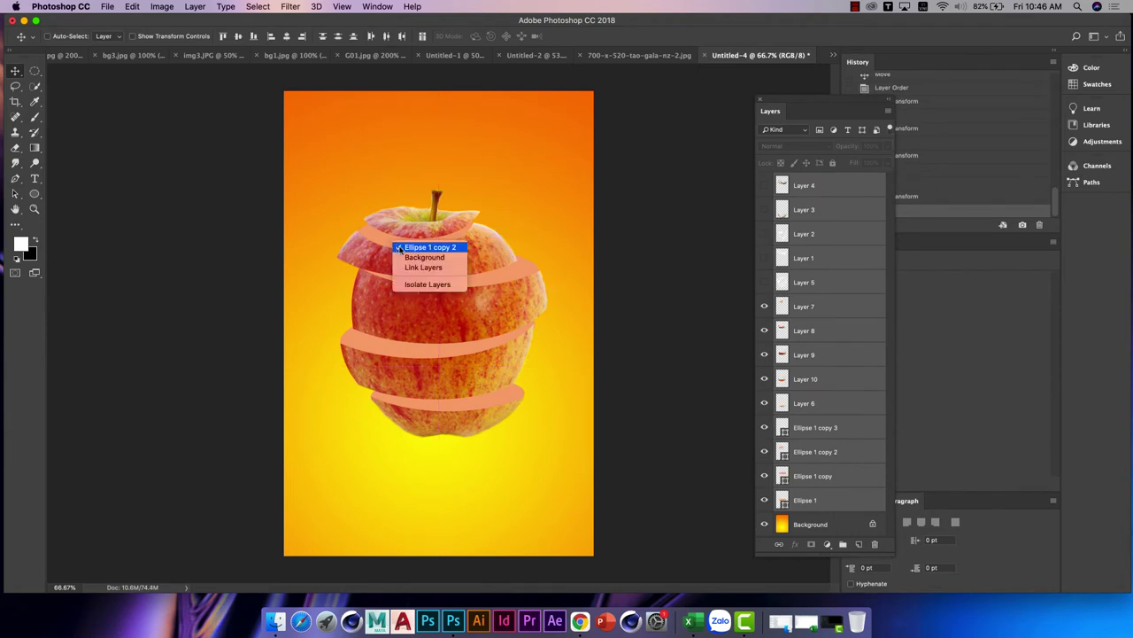
Step: Fill the Ellipse 1 copy 2 layer with light pink #fe9595
left_click(95, 275)
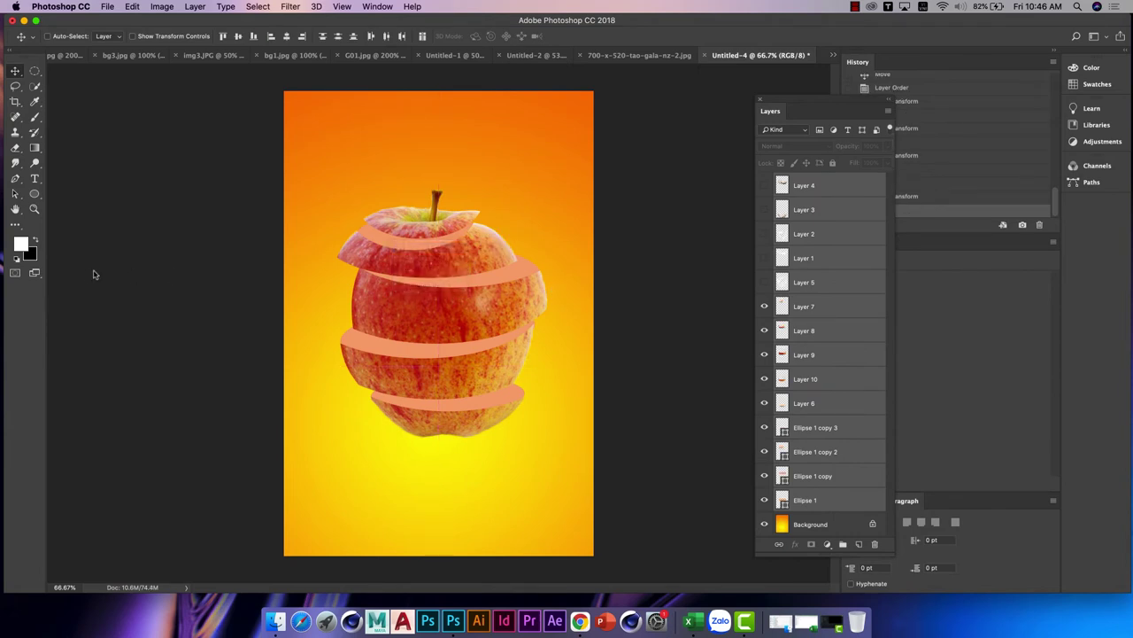
left_click(22, 246)
left_click(514, 131)
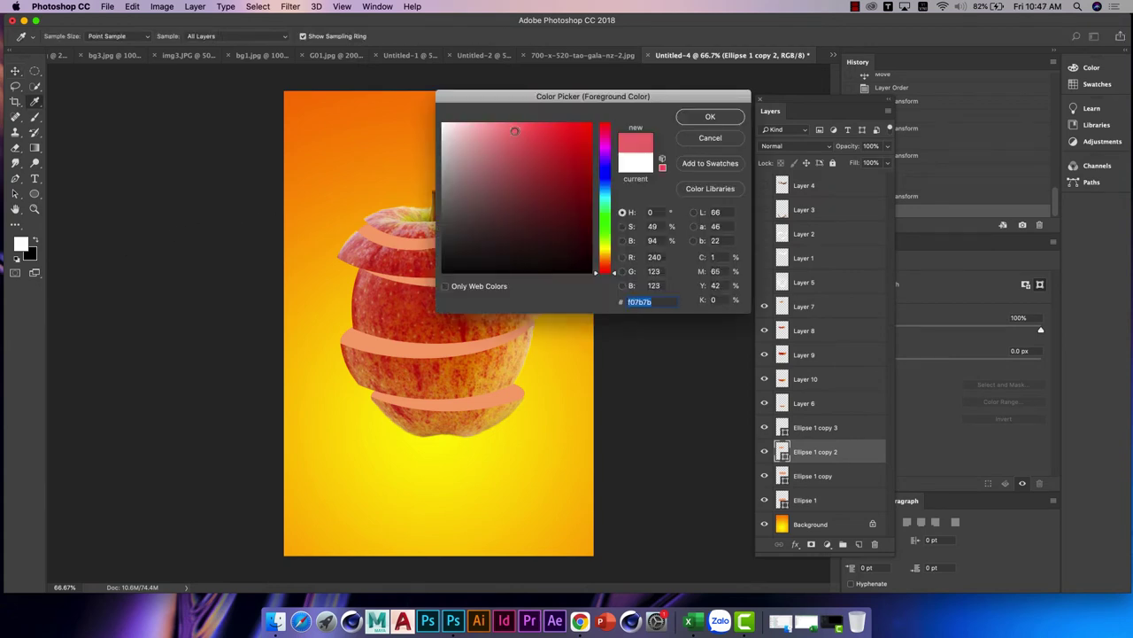
left_click_drag(514, 131, 505, 123)
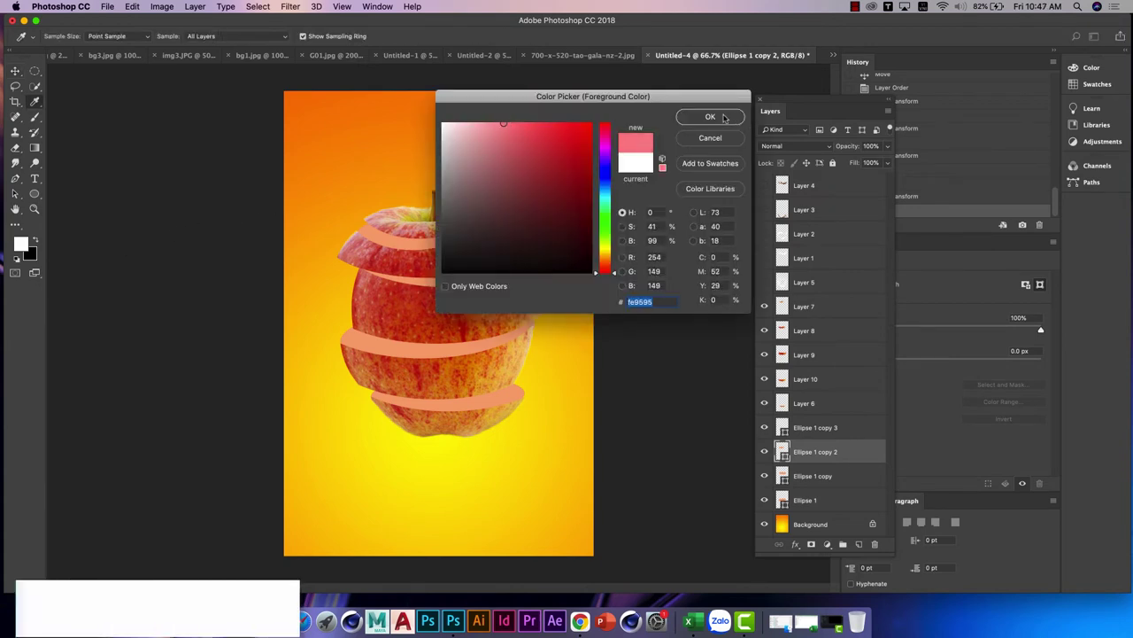
left_click(725, 119)
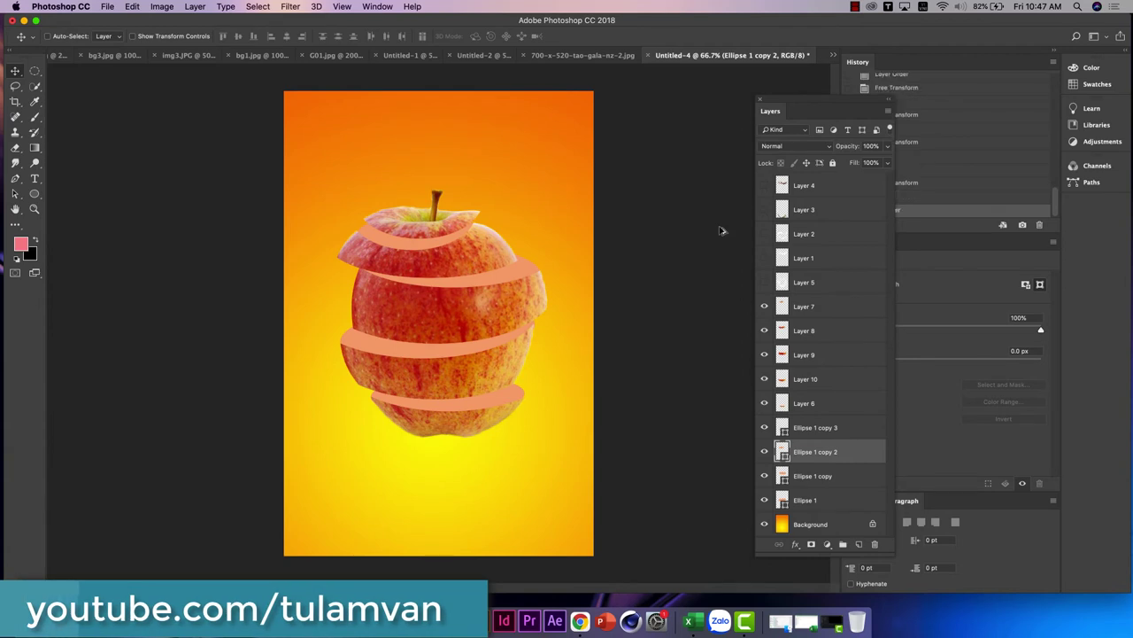
key("alt+BackSpace")
Step: Check the layers under each band, keep Ellipse 1 copy 2 active, and reset default colours
right_click(526, 275)
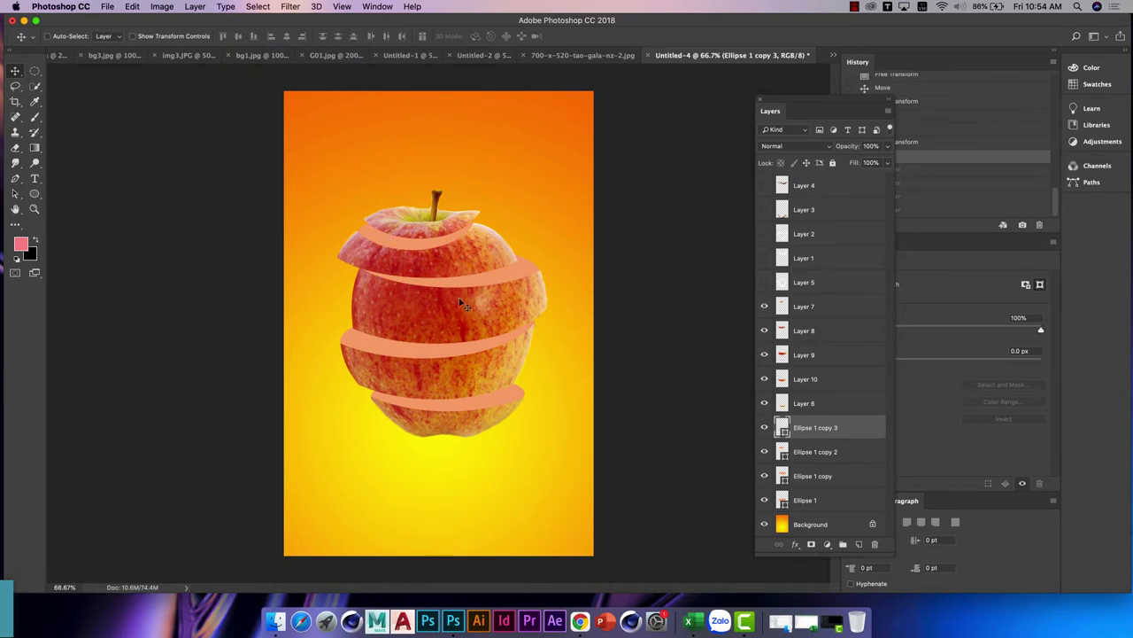
right_click(397, 351)
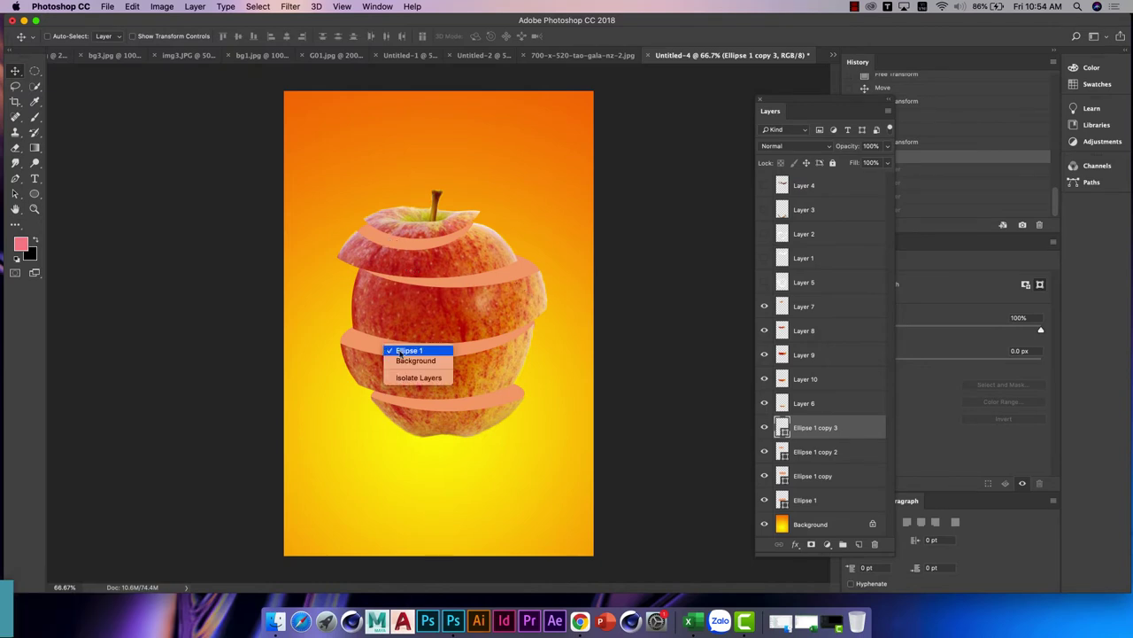
left_click(501, 414)
left_click(401, 364, "ctrl")
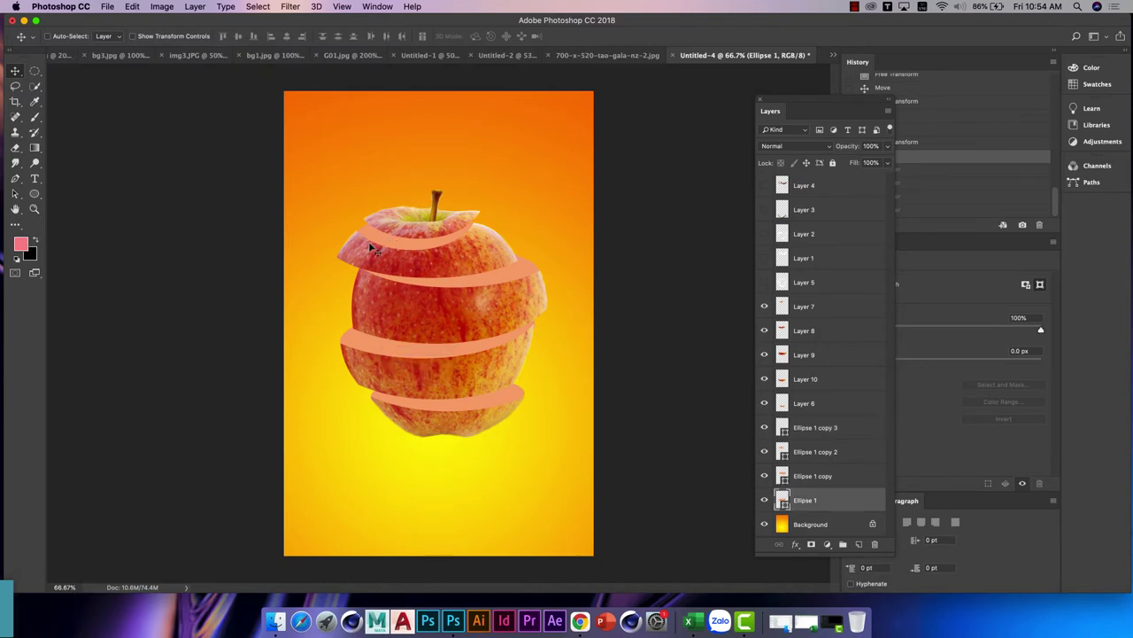
right_click(411, 247)
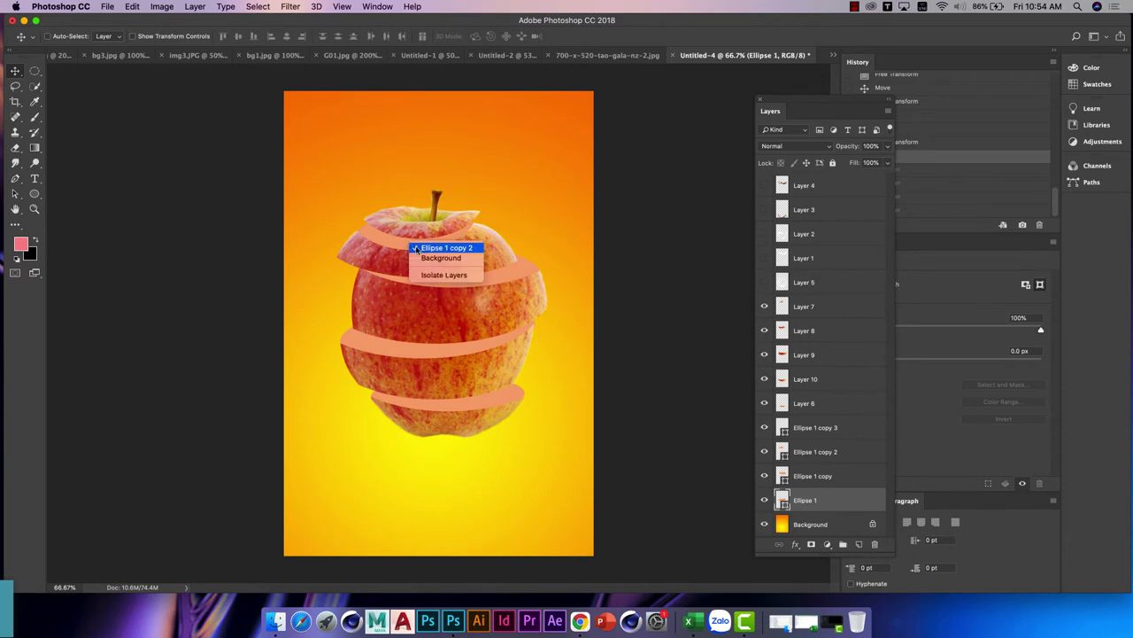
left_click(443, 248)
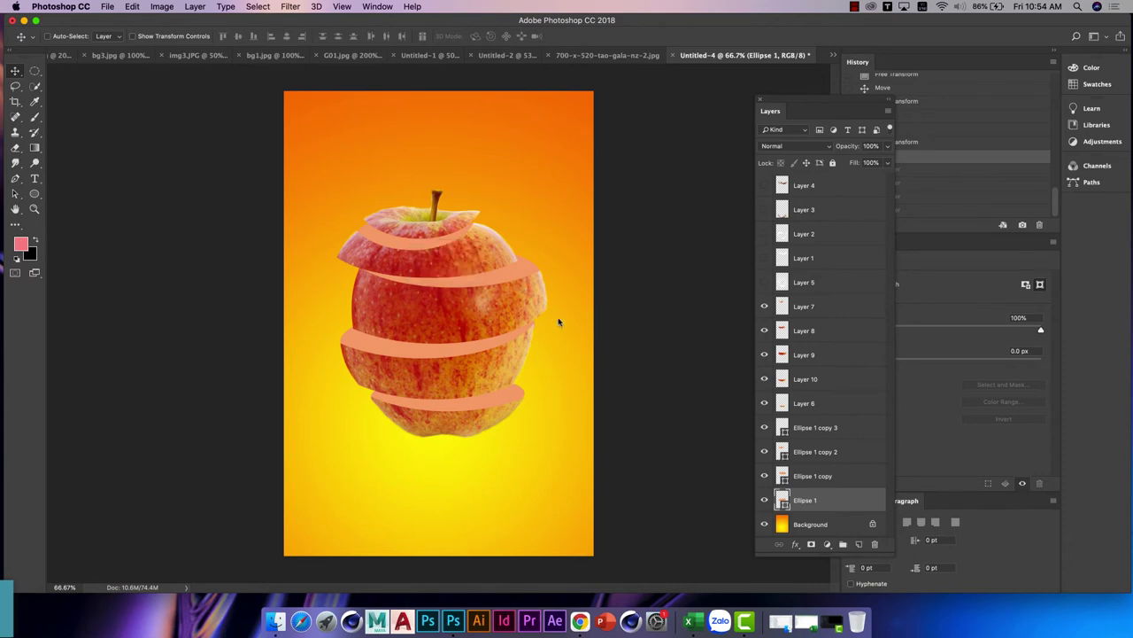
right_click(409, 249)
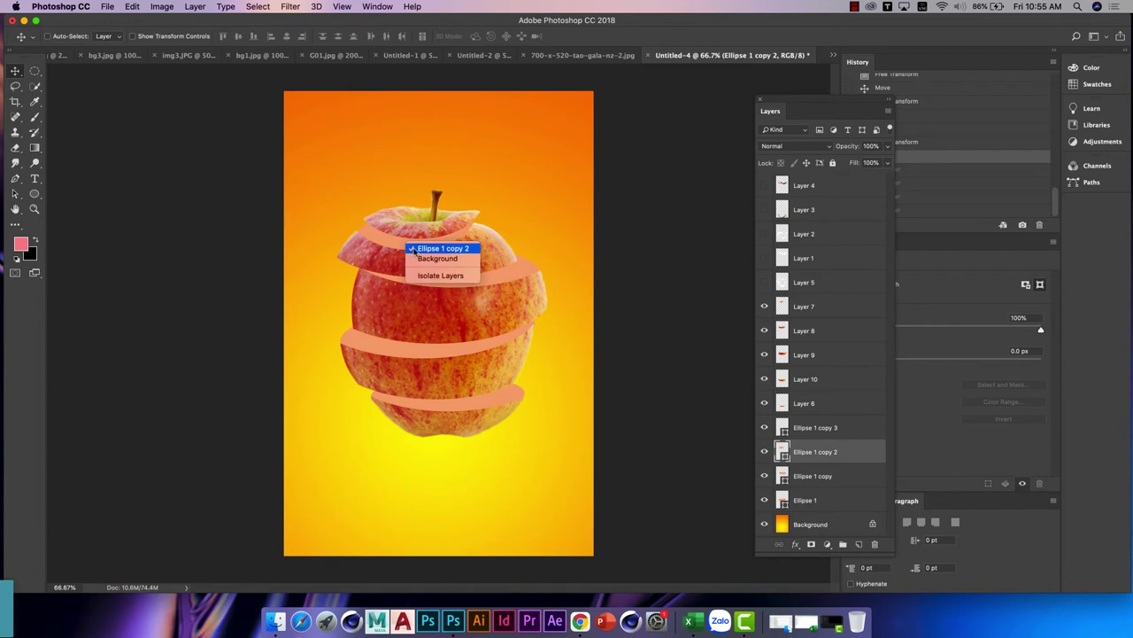
left_click(412, 249)
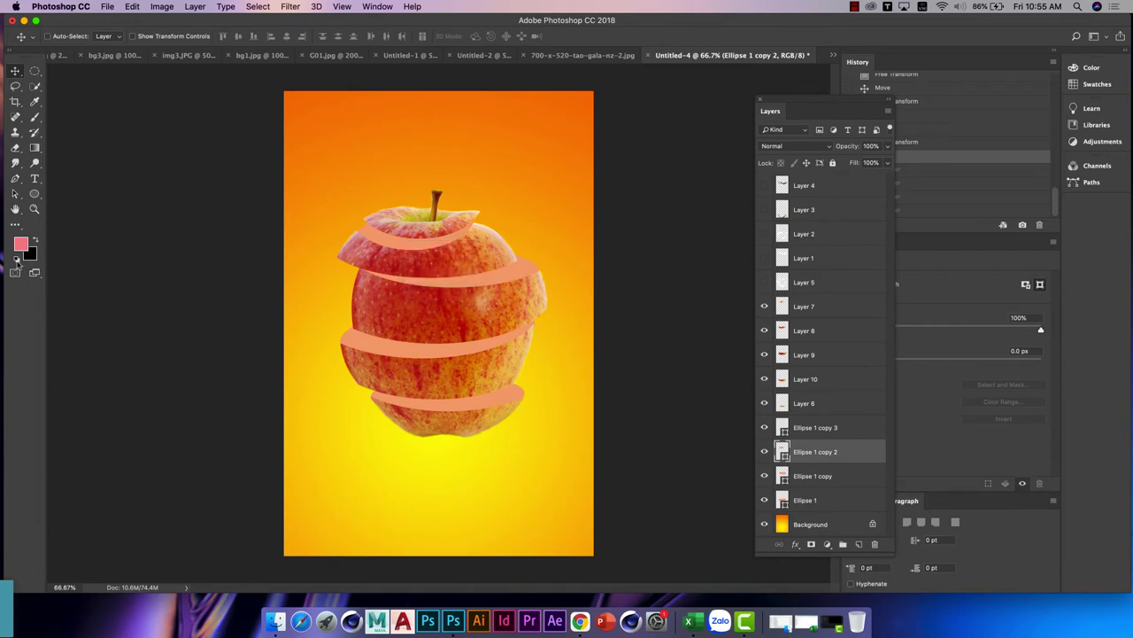
left_click(16, 259)
Step: Make white the foreground colour and bring up the Brush tool's preset list
left_click(36, 242)
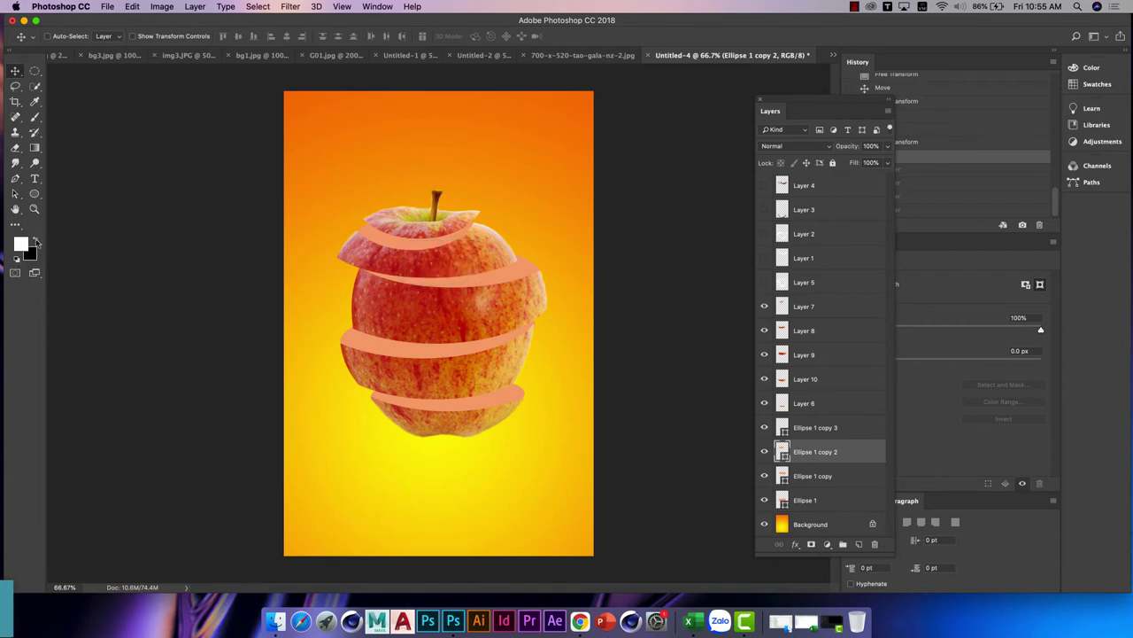
left_click(35, 116)
left_click(64, 121)
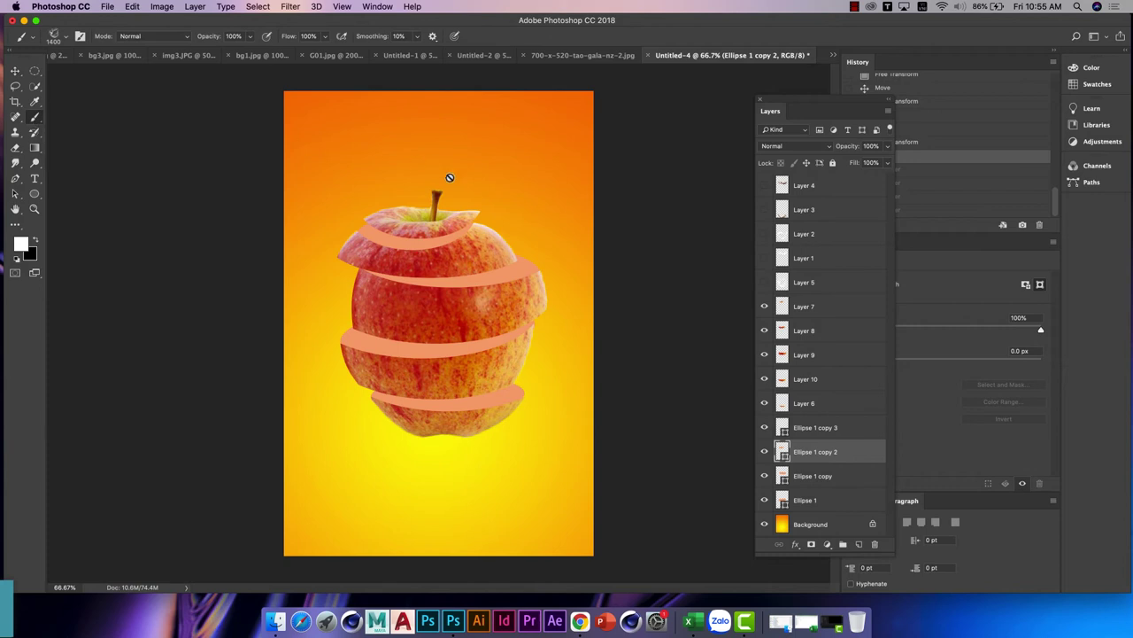
right_click(450, 180)
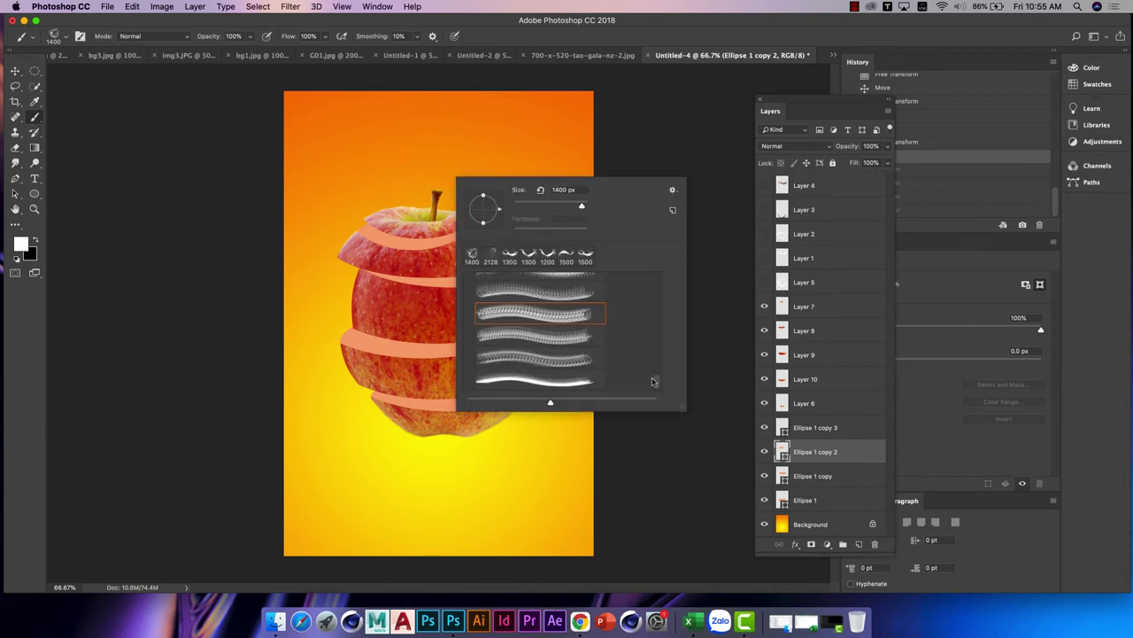
Step: Choose the 907 px milk-splash brush and add a new empty layer
left_click_drag(656, 389, 658, 356)
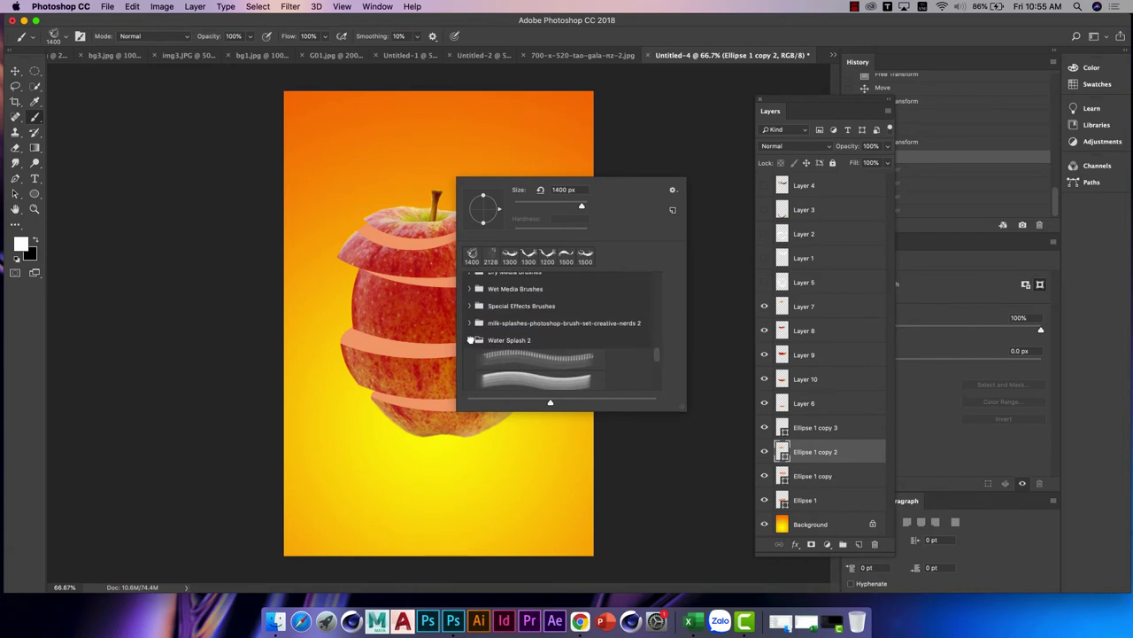
left_click(471, 340)
left_click(520, 364)
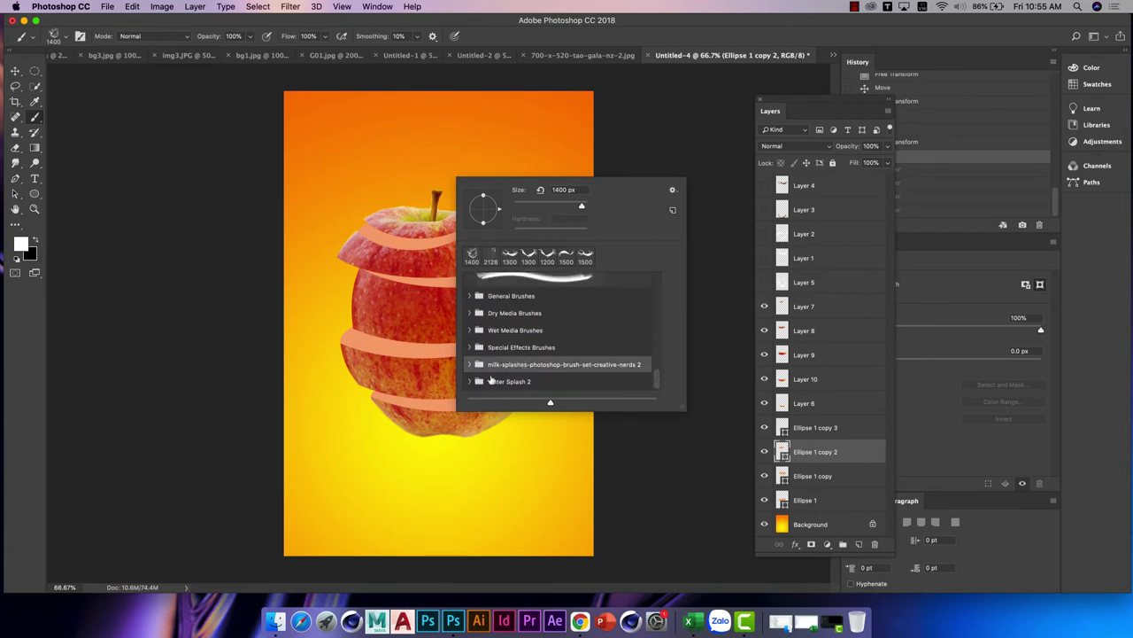
left_click(470, 363)
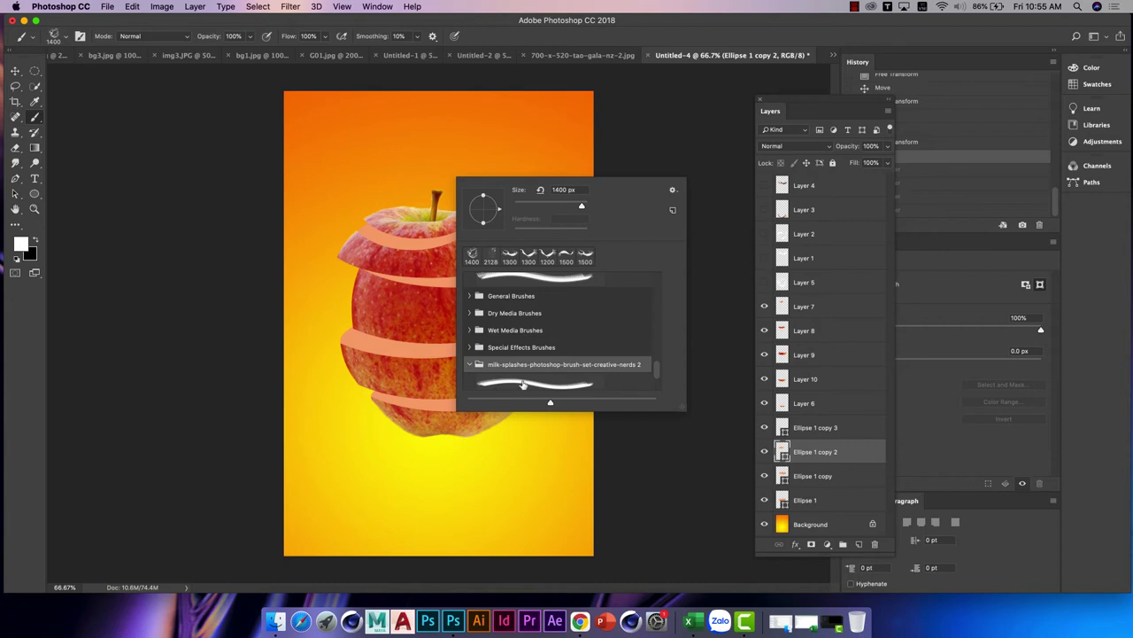
left_click(506, 379)
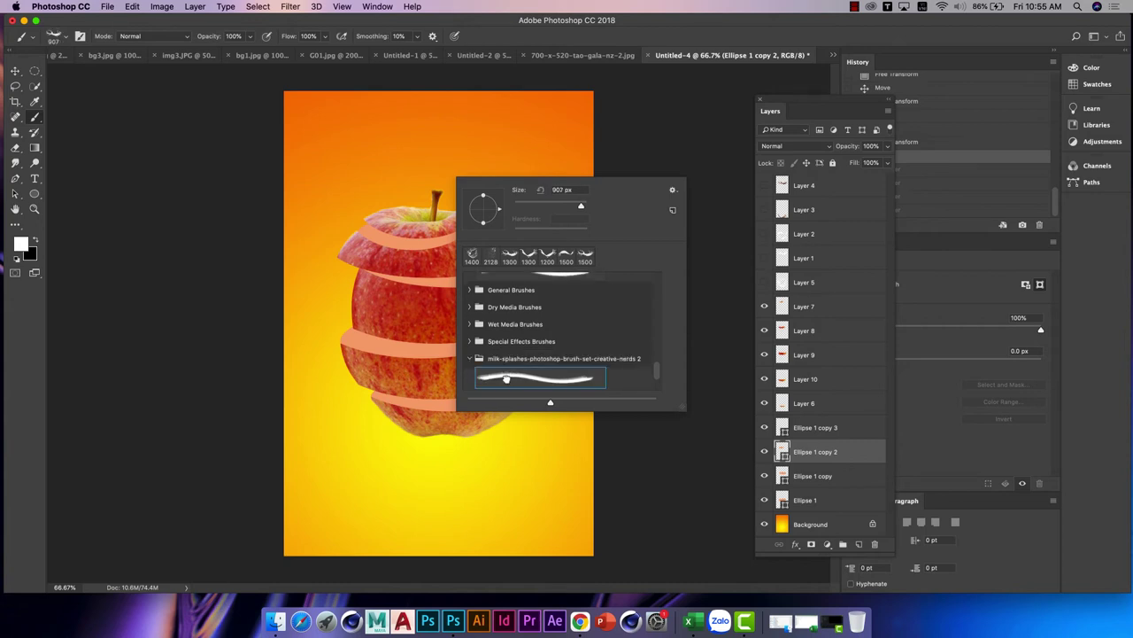
left_click(858, 544)
left_click(858, 544)
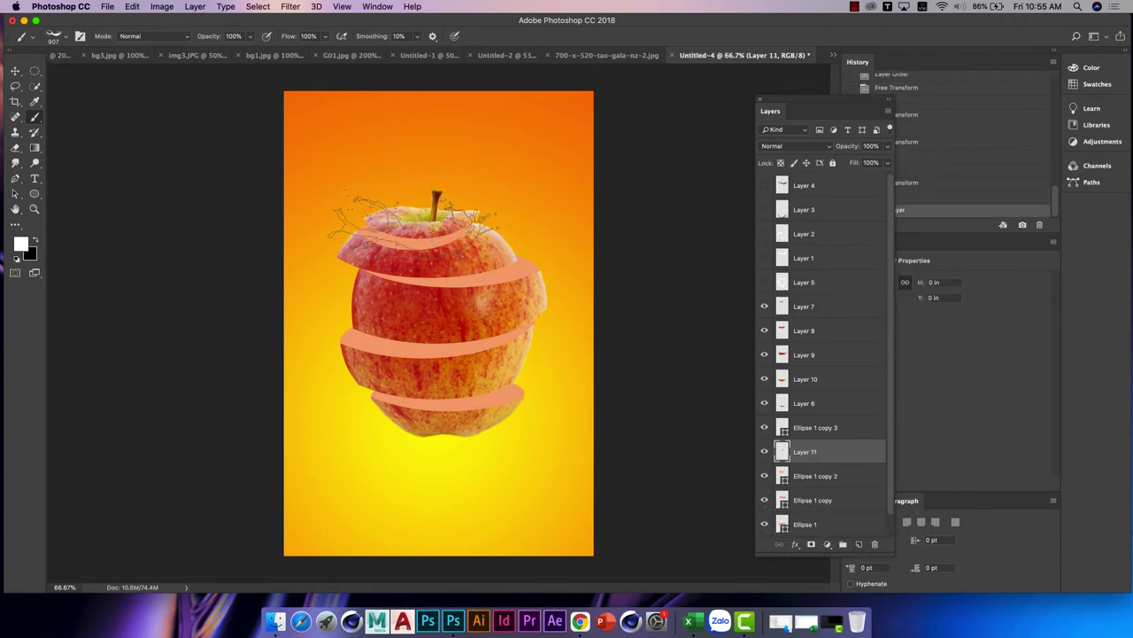
Step: Stamp the milk-splash brush twice over the apple top and scale it to about 123%
left_click(412, 221)
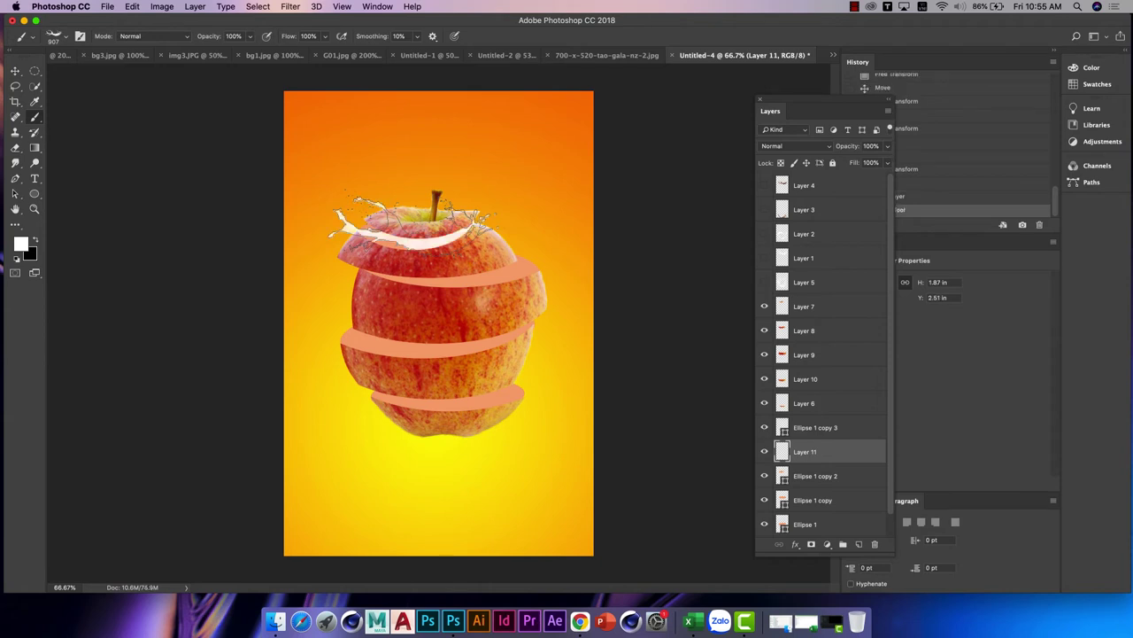
left_click(411, 221)
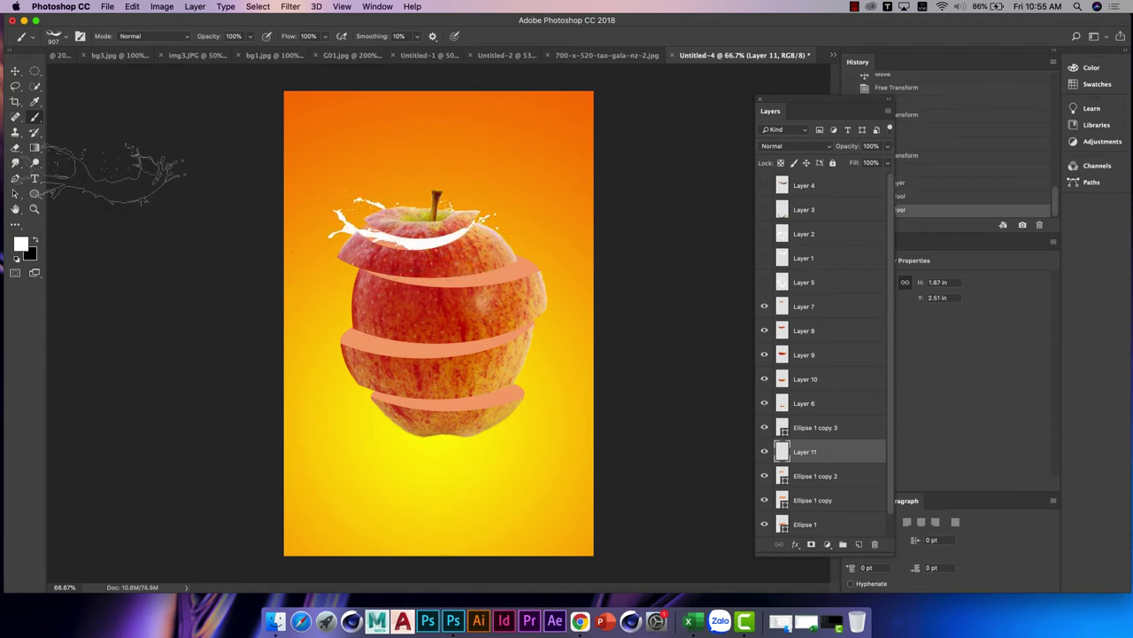
left_click(15, 71)
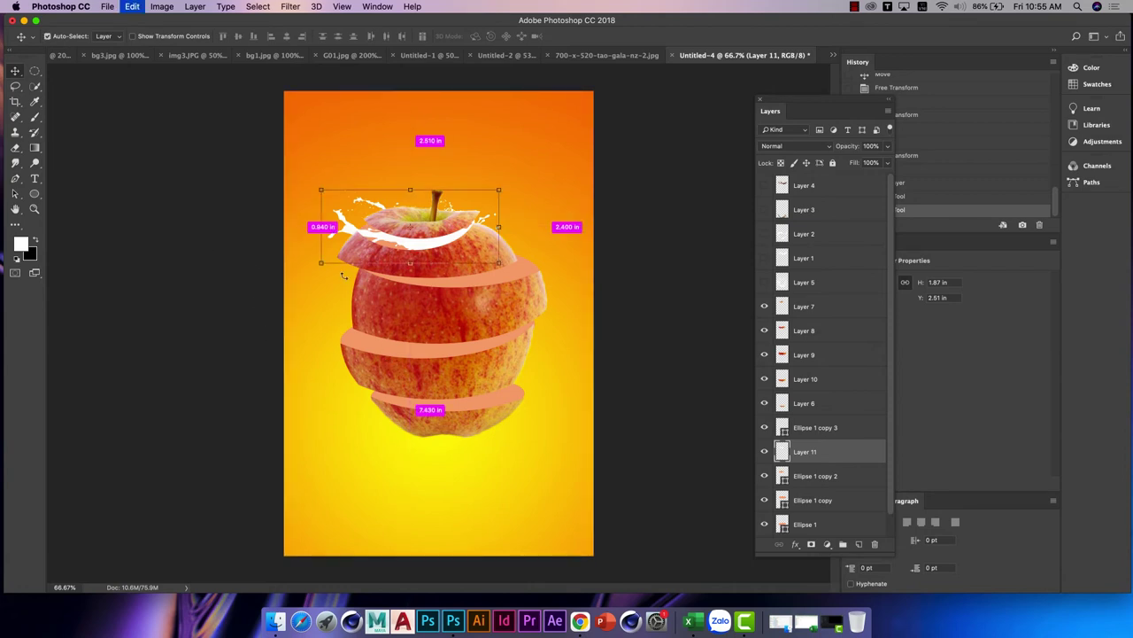
key("ctrl+t")
left_click_drag(321, 264, 299, 272)
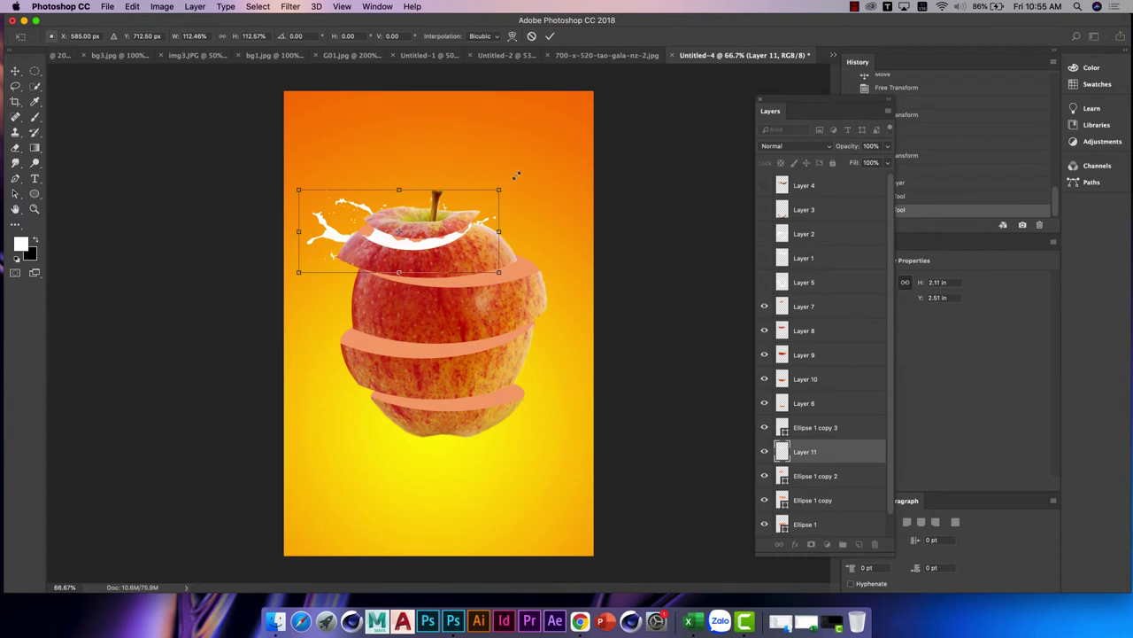
left_click_drag(516, 175, 522, 180)
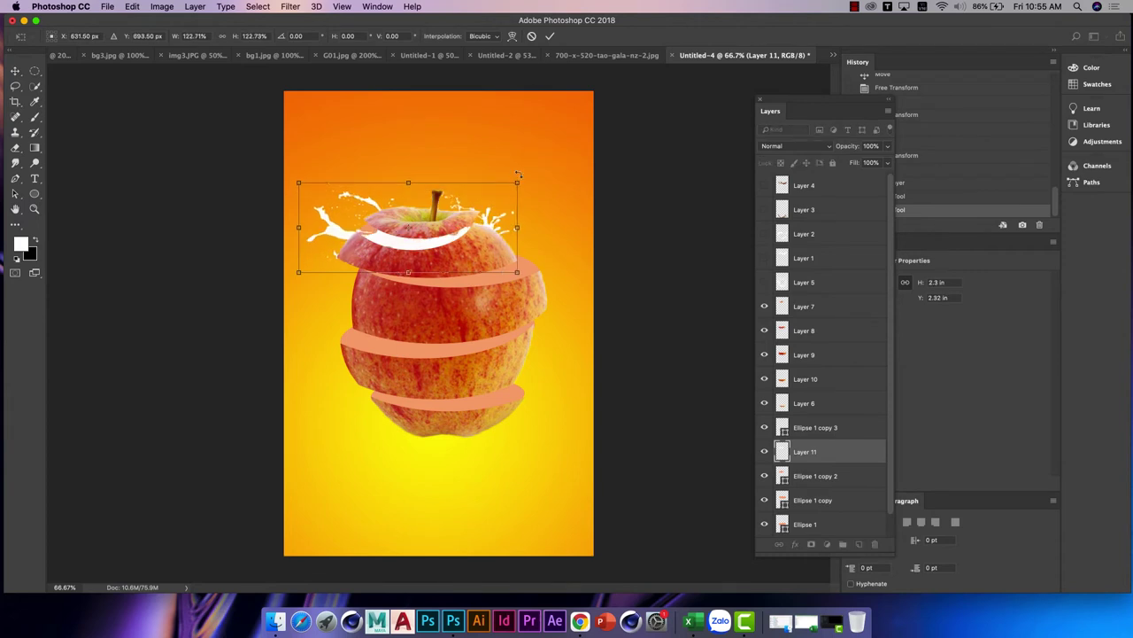
key("Return")
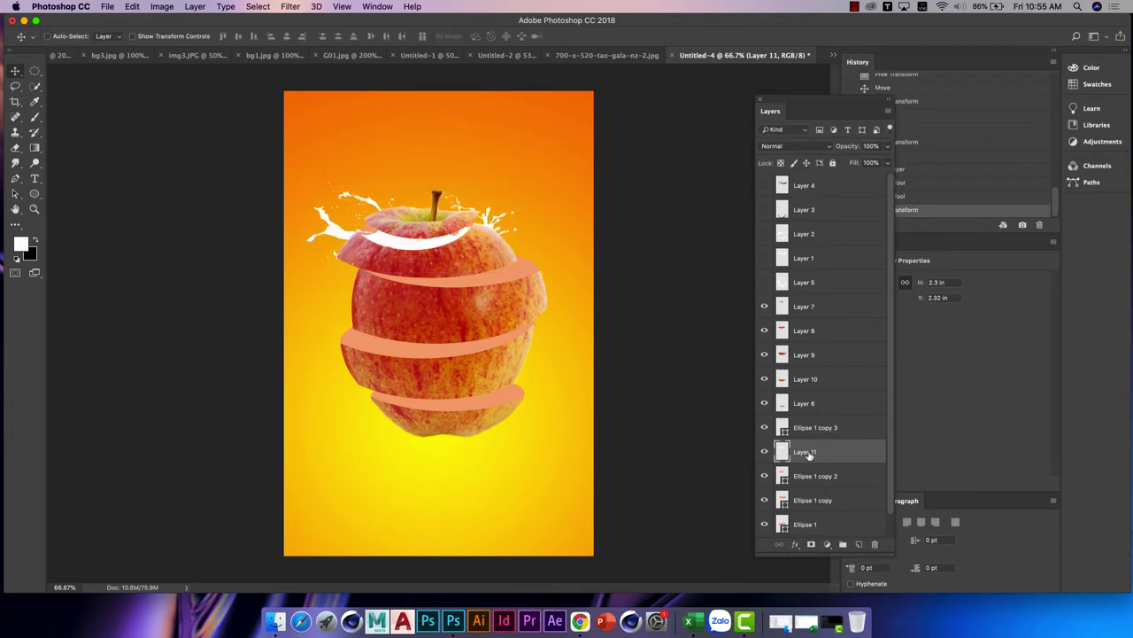
Step: Reorder Layer 11 so it sits just under Layer 7, then nudge the splash upward
left_click_drag(808, 453, 664, 320)
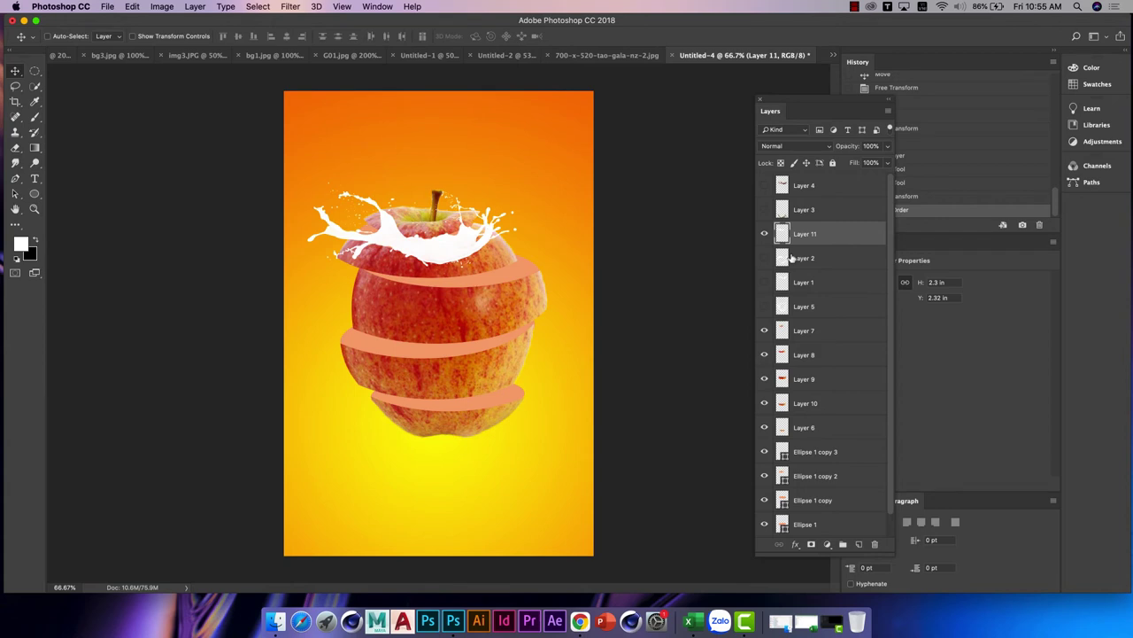
key("ctrl+bracketleft")
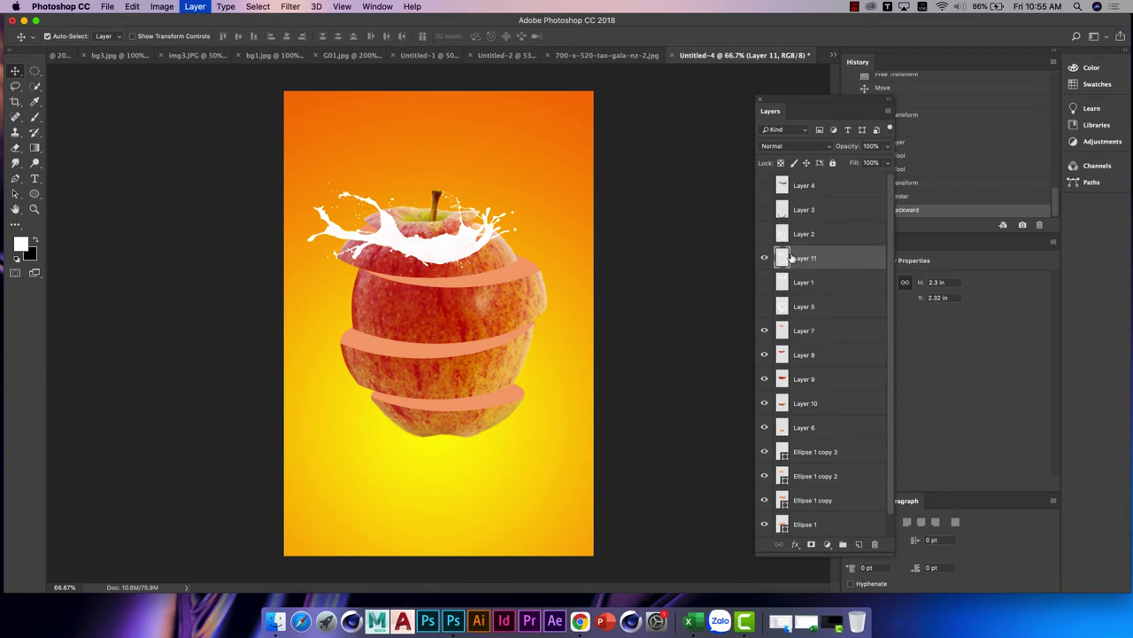
key("ctrl+bracketleft")
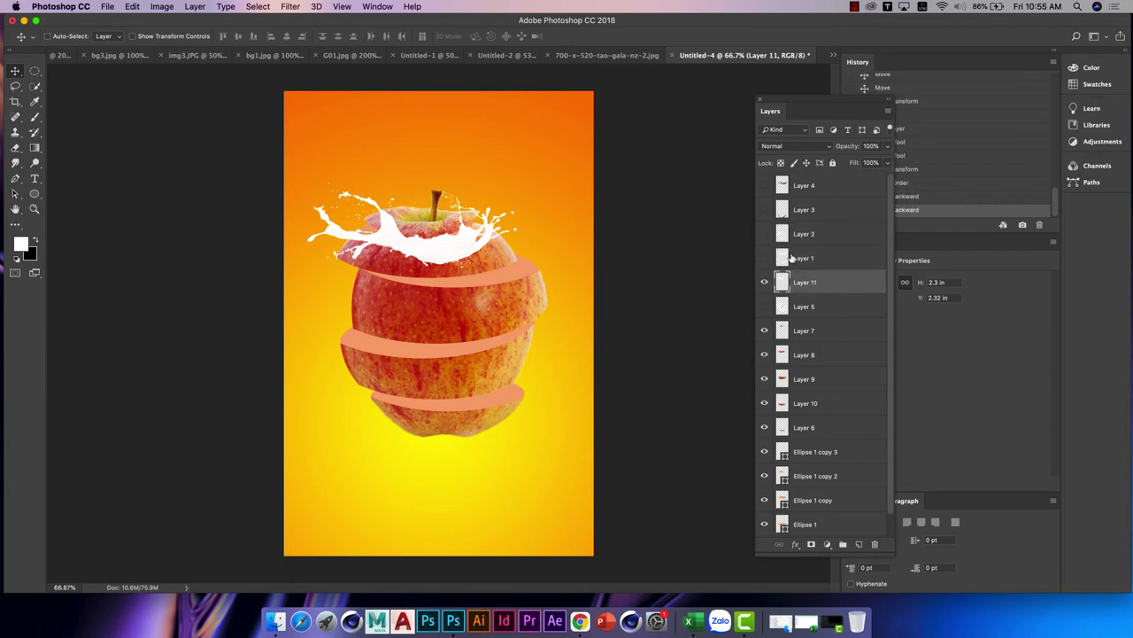
key("ctrl+bracketleft")
key("ctrl+bracketleft")
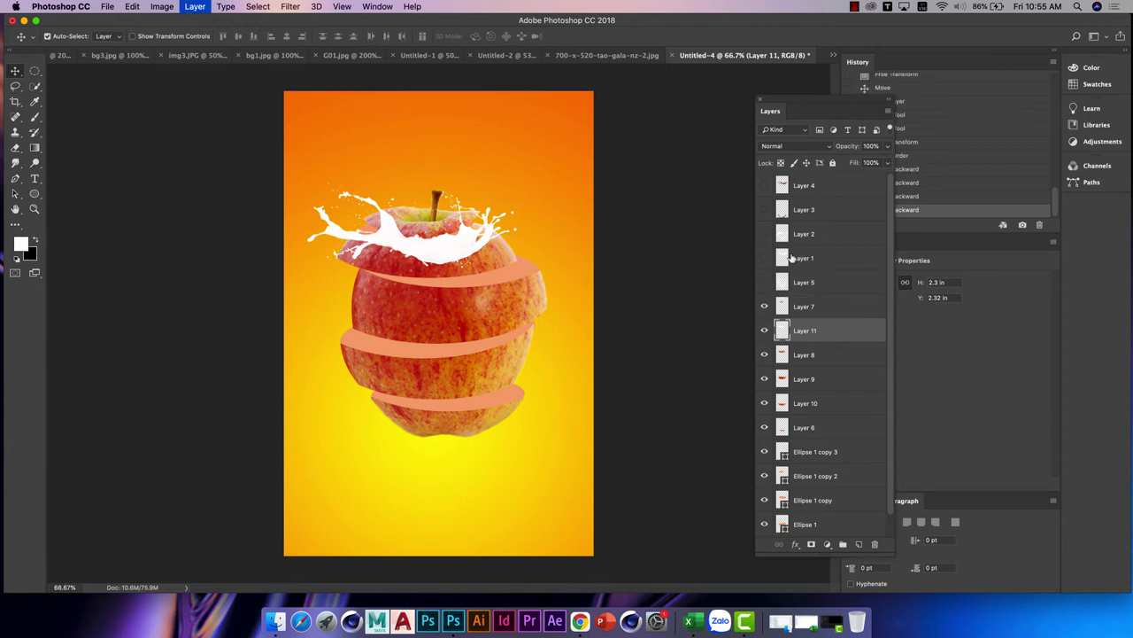
key("ctrl+bracketleft")
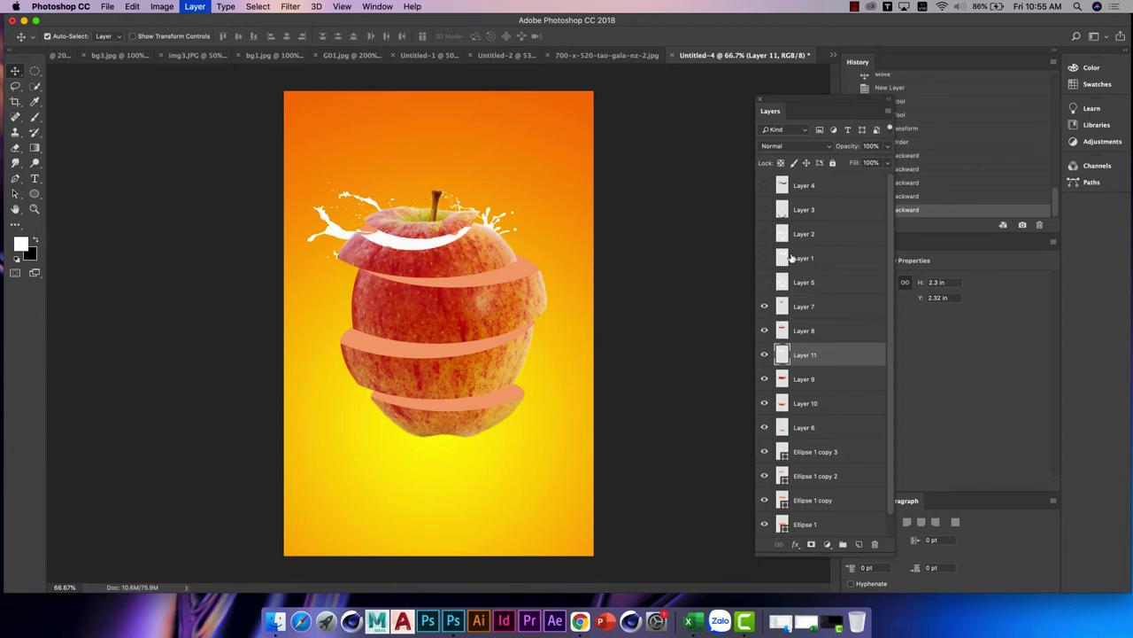
key("ctrl+bracketright")
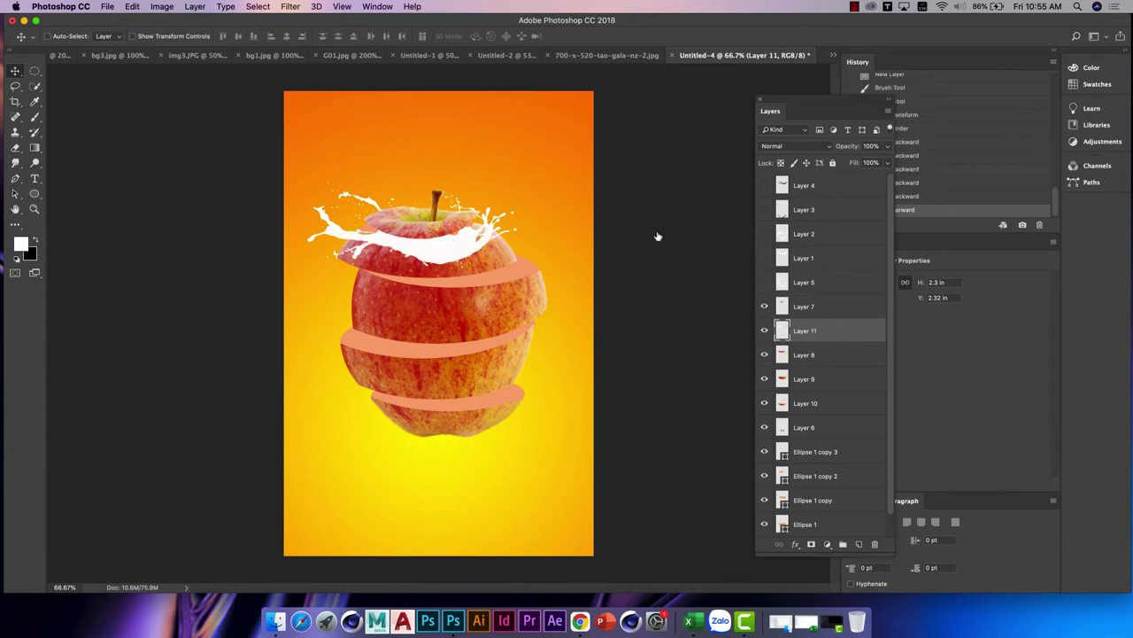
left_click_drag(461, 247, 484, 262)
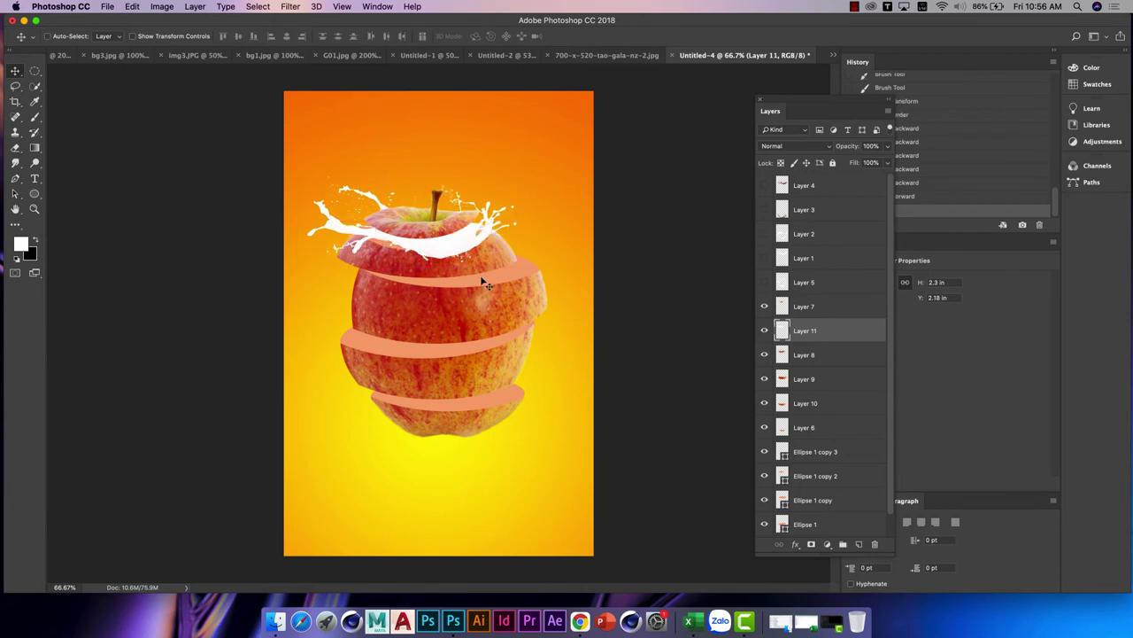
Step: On a new layer, stamp two milk-splash brush presets across the apple's middle
left_click(856, 544)
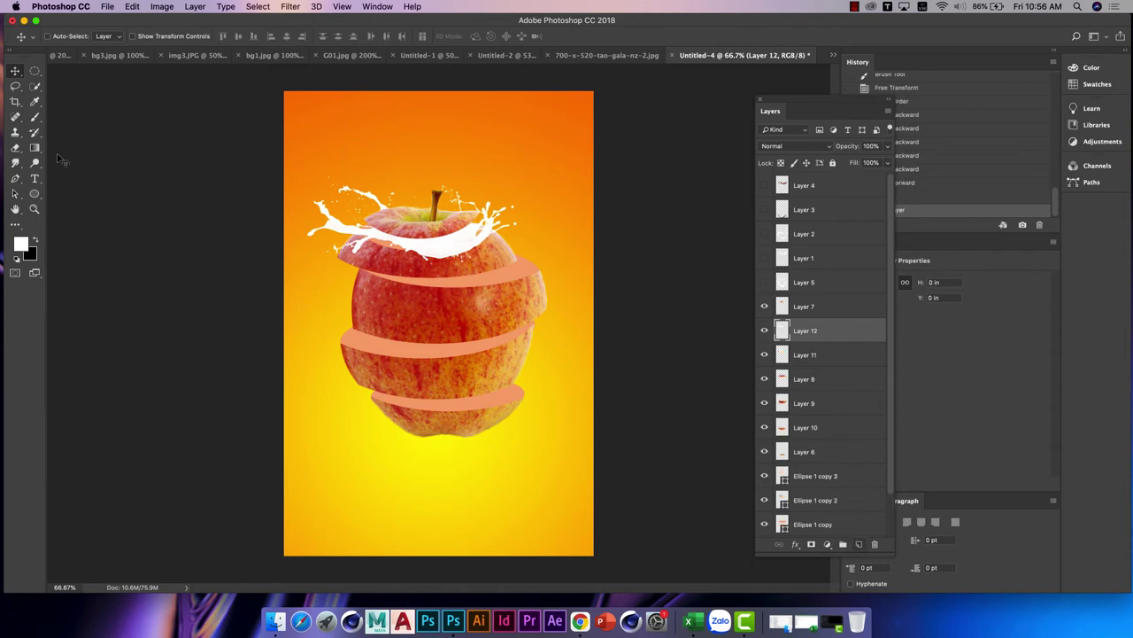
key("b")
right_click(412, 330)
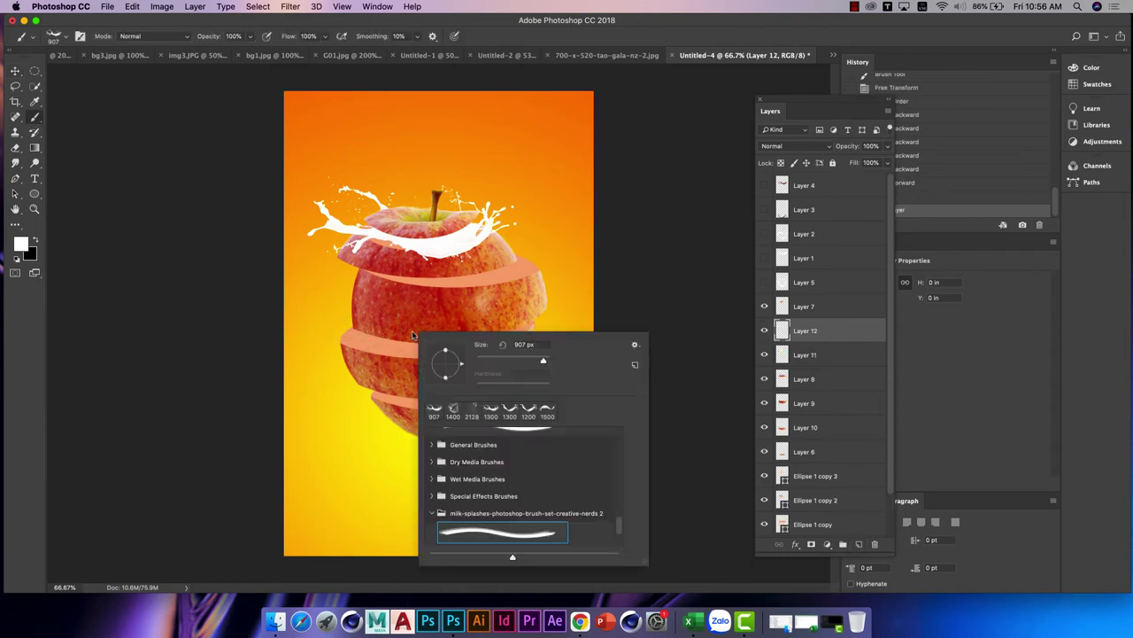
scroll(508, 489, "down", 1)
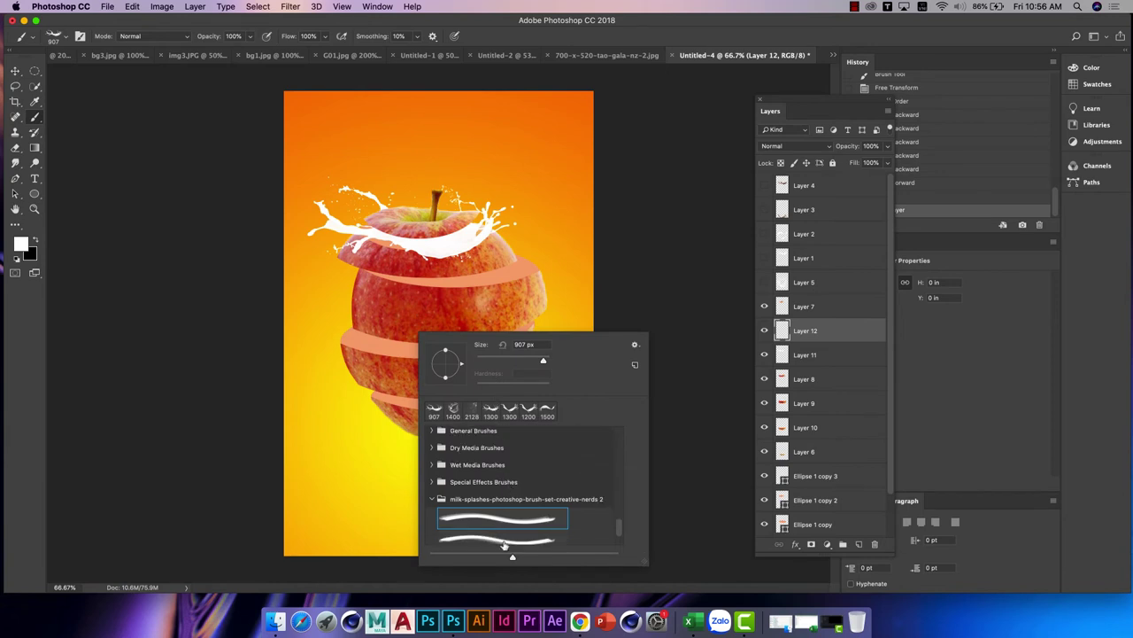
left_click(503, 542)
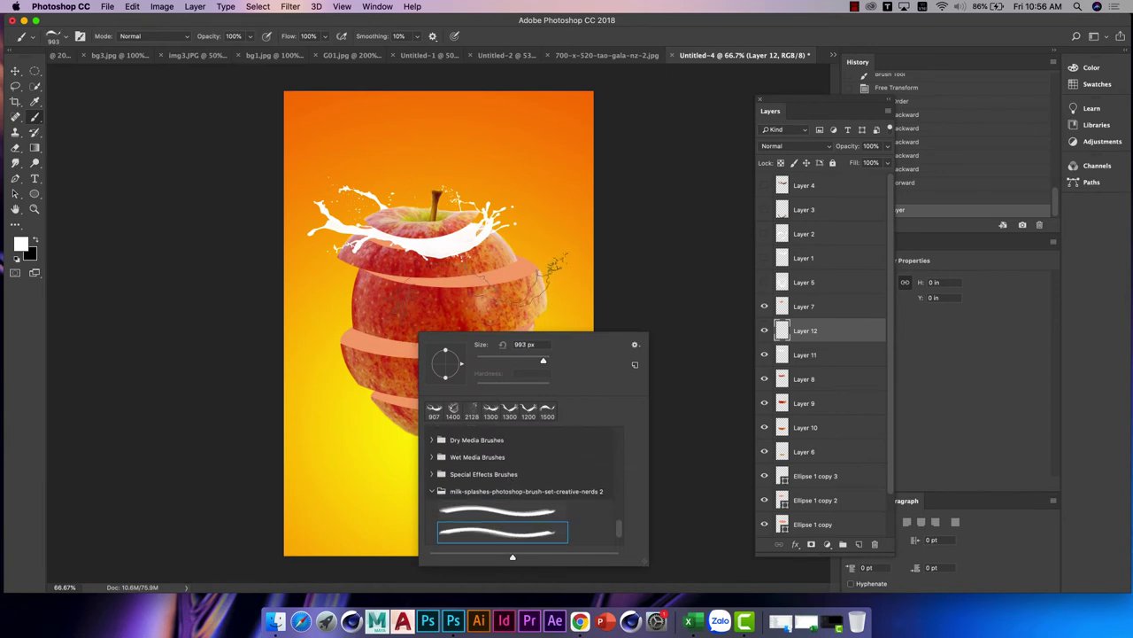
left_click(439, 286)
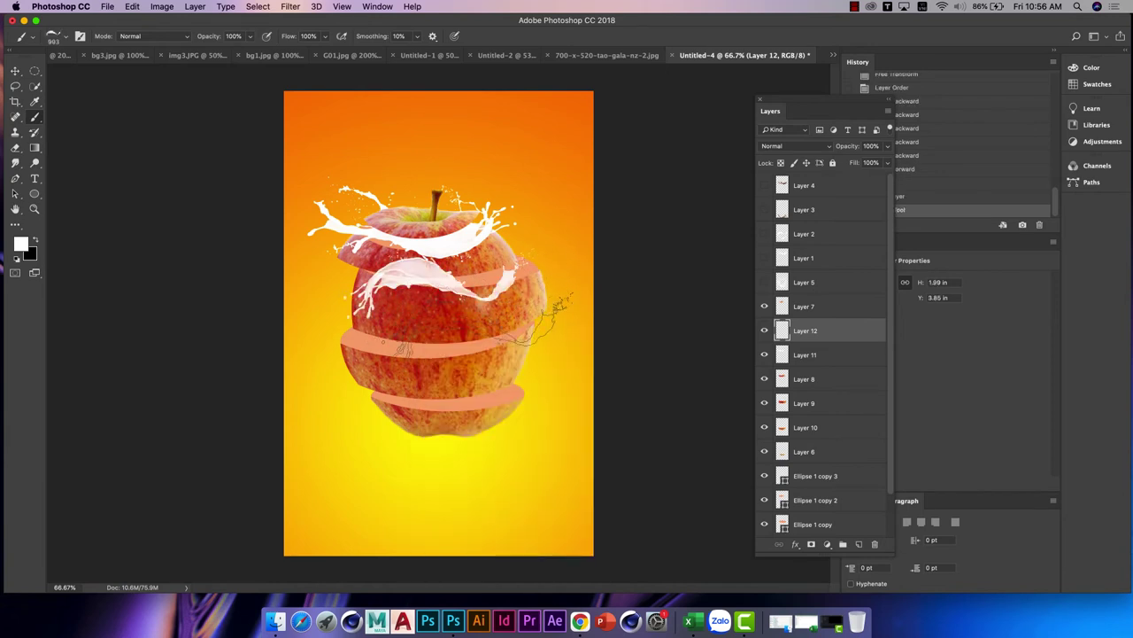
right_click(467, 329)
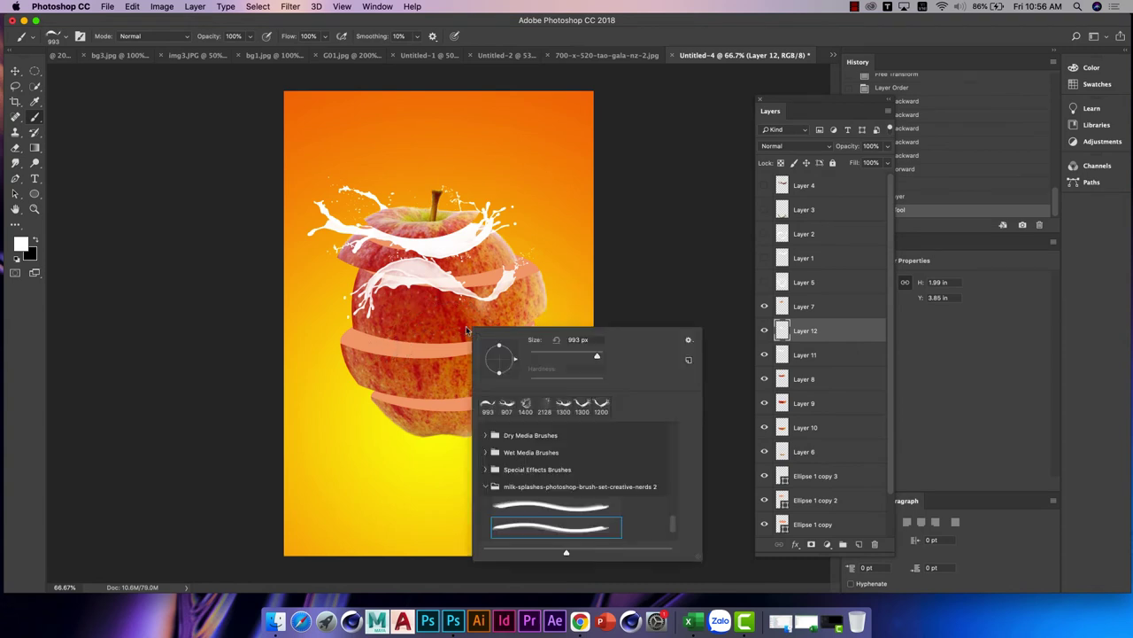
left_click(549, 506)
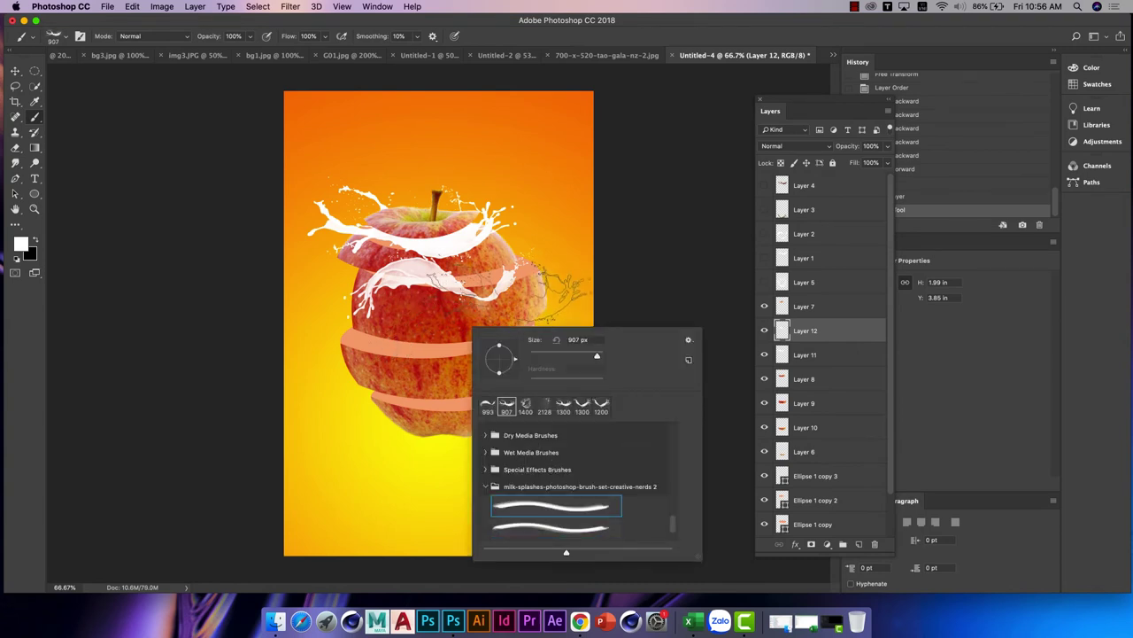
left_click(499, 266)
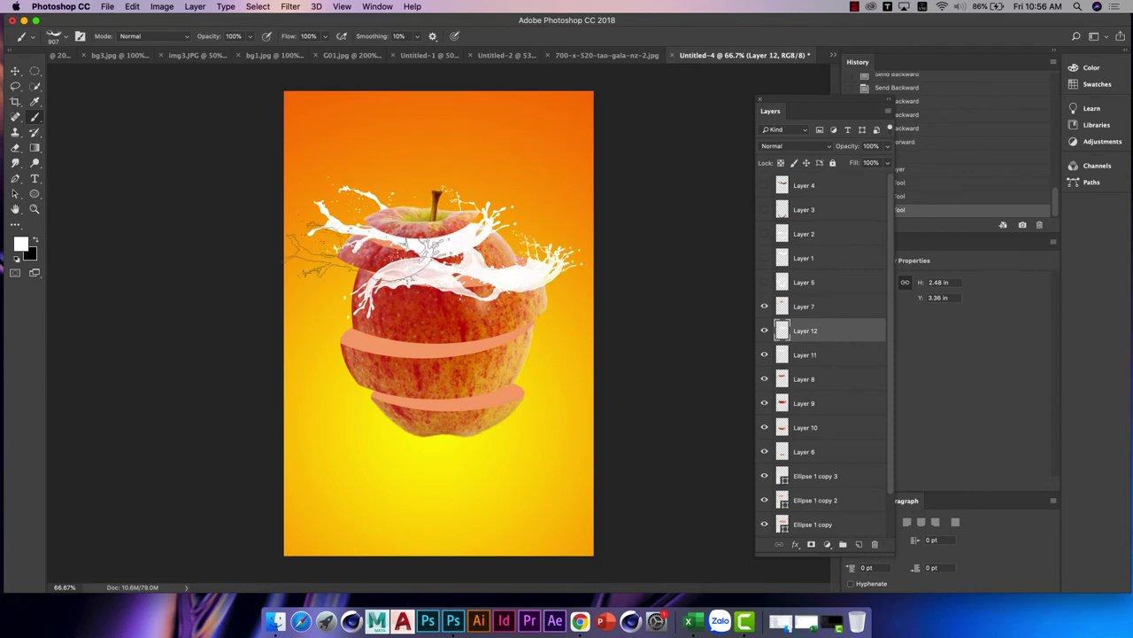
Step: Tuck the splash layer below Layer 8, scale it to about 105%, and shift it slightly
left_click(15, 71)
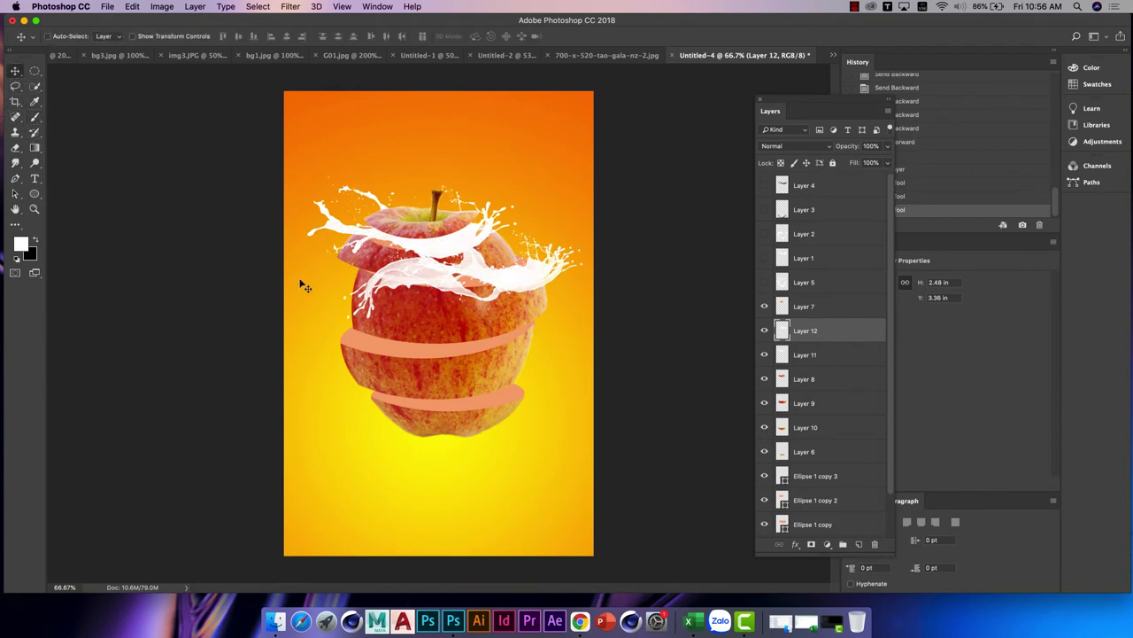
key("super+bracketleft")
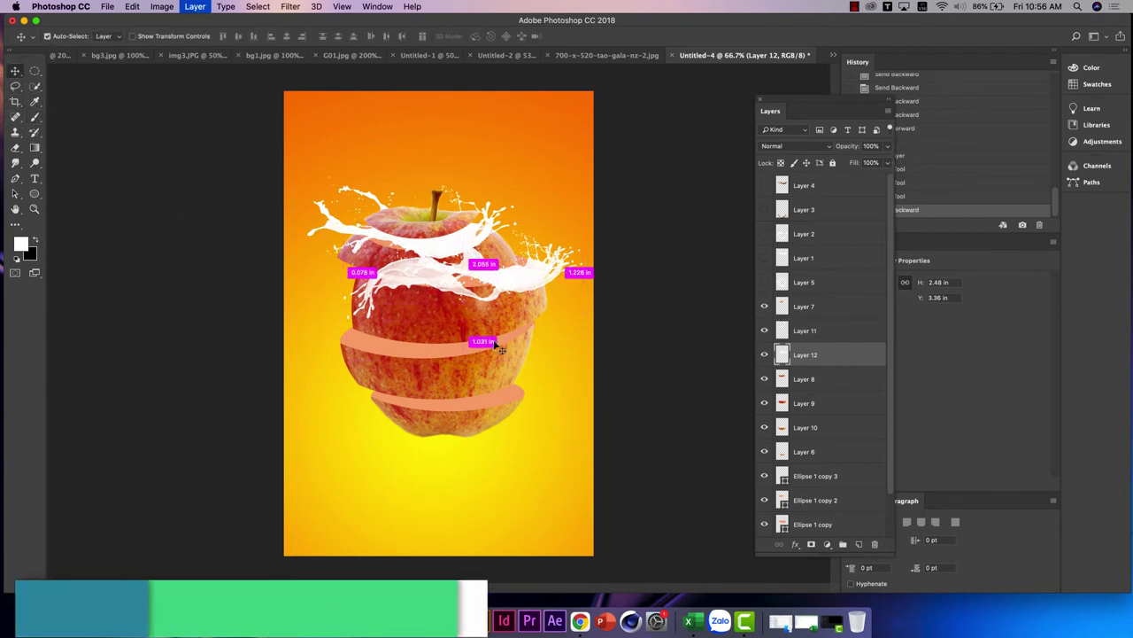
key("super+bracketleft")
key("super+bracketleft")
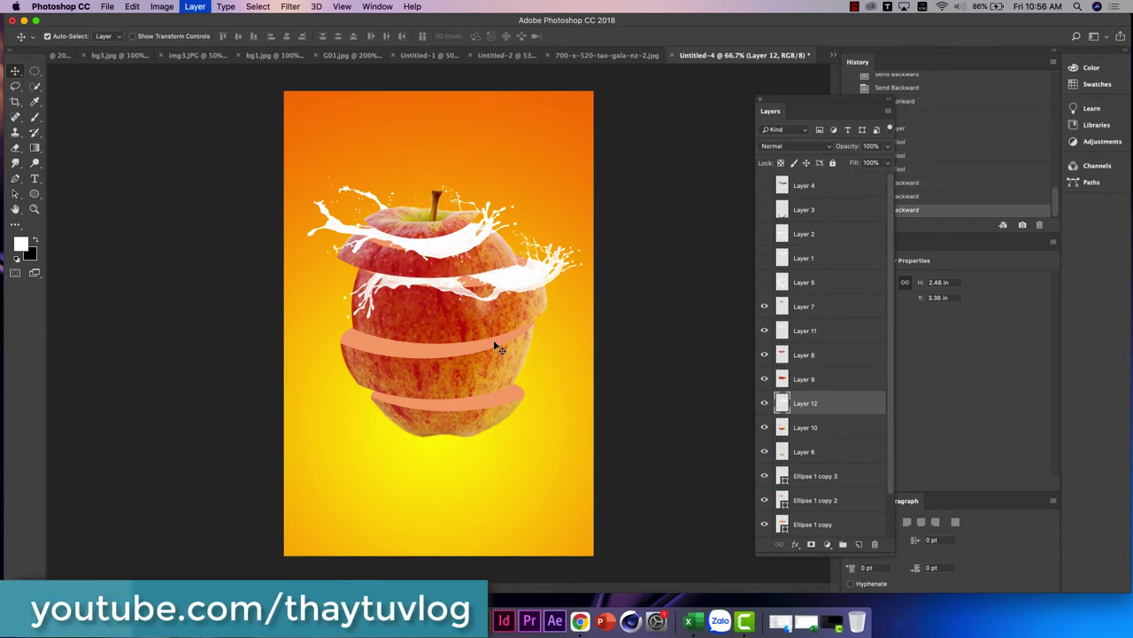
key("super+bracketright")
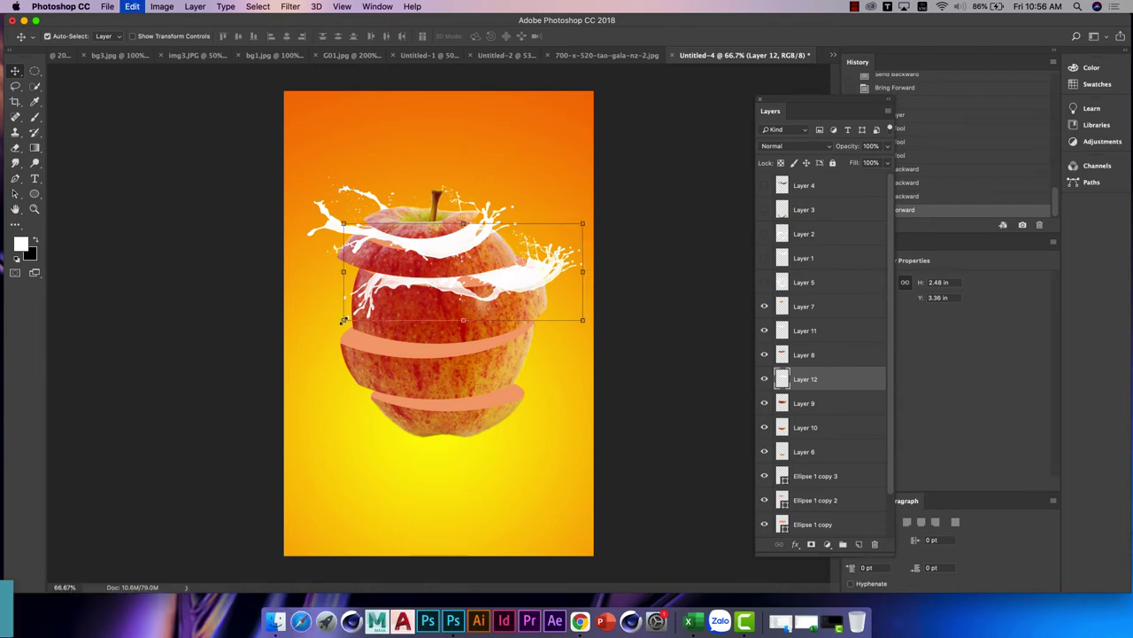
key("super+t")
left_click_drag(343, 319, 326, 325)
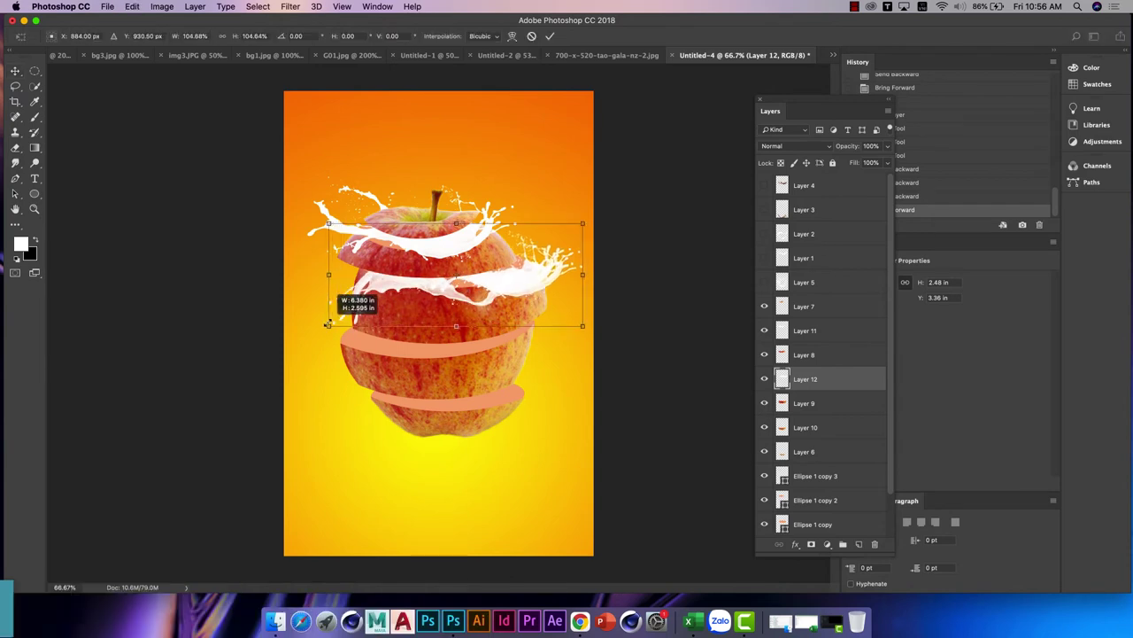
key("Return")
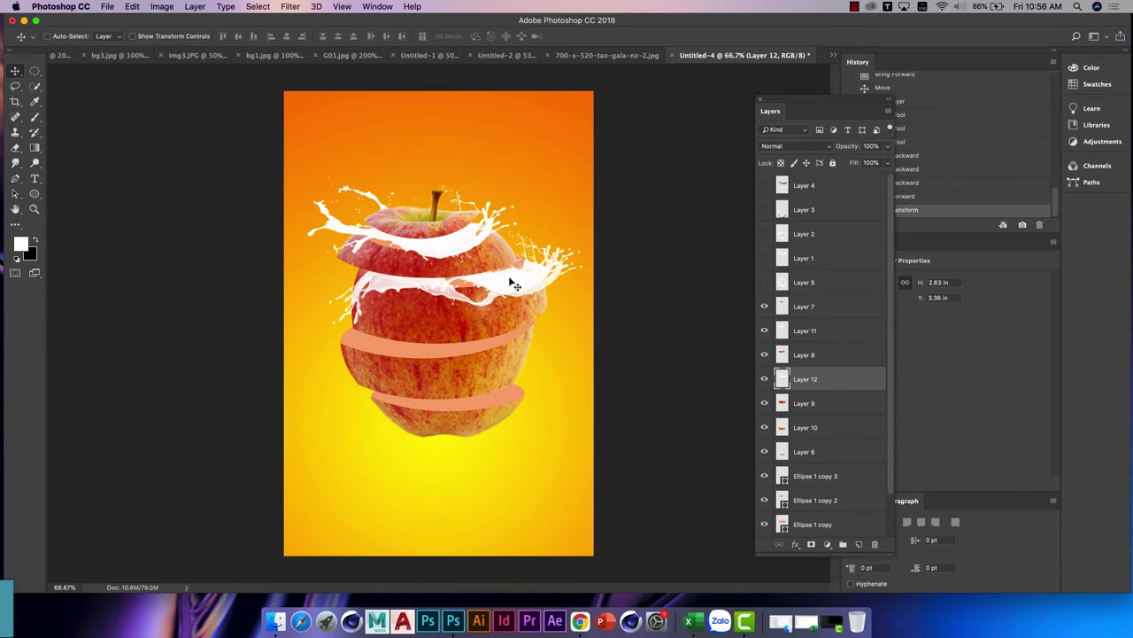
left_click_drag(513, 268, 513, 262)
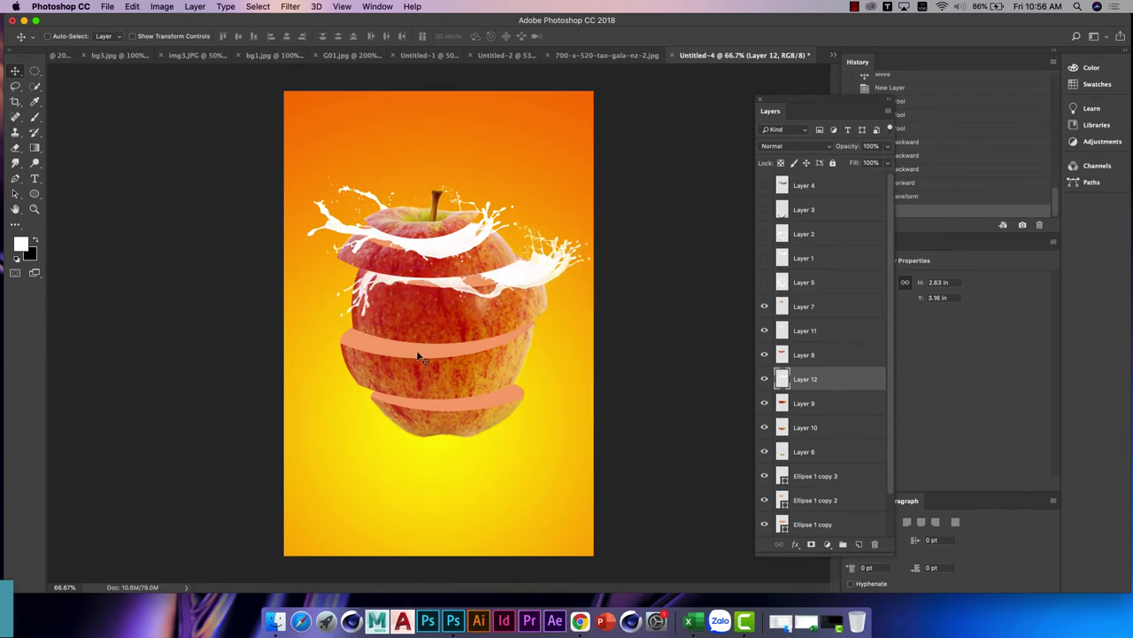
Step: Stamp a milk splash across the apple's middle on a new layer and send it back
left_click(35, 116)
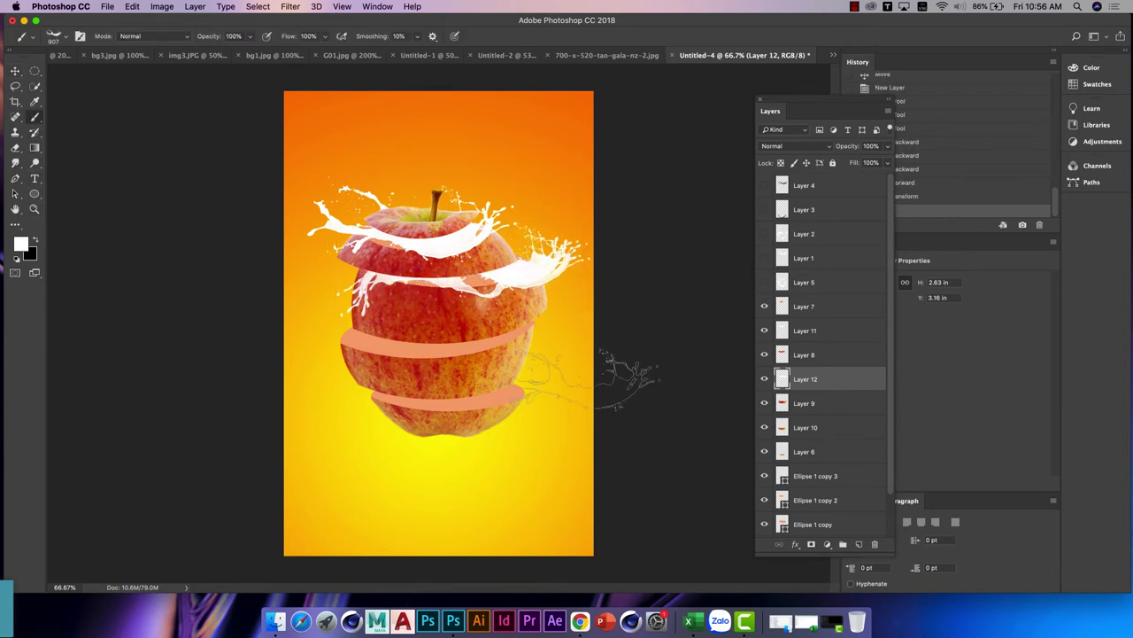
left_click(857, 545)
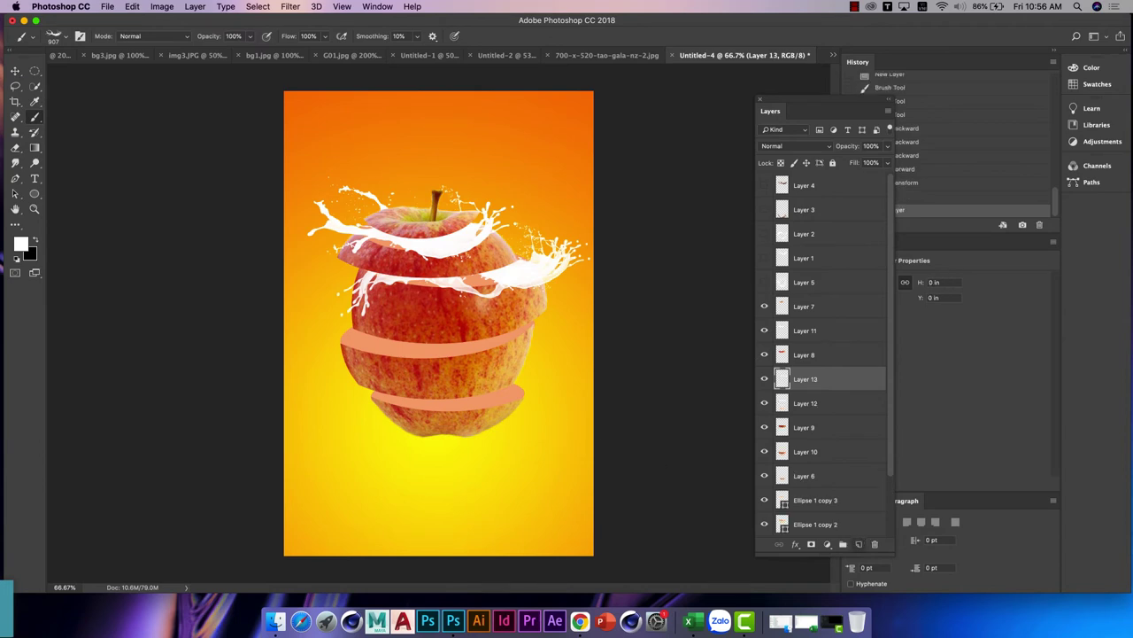
left_click(421, 328)
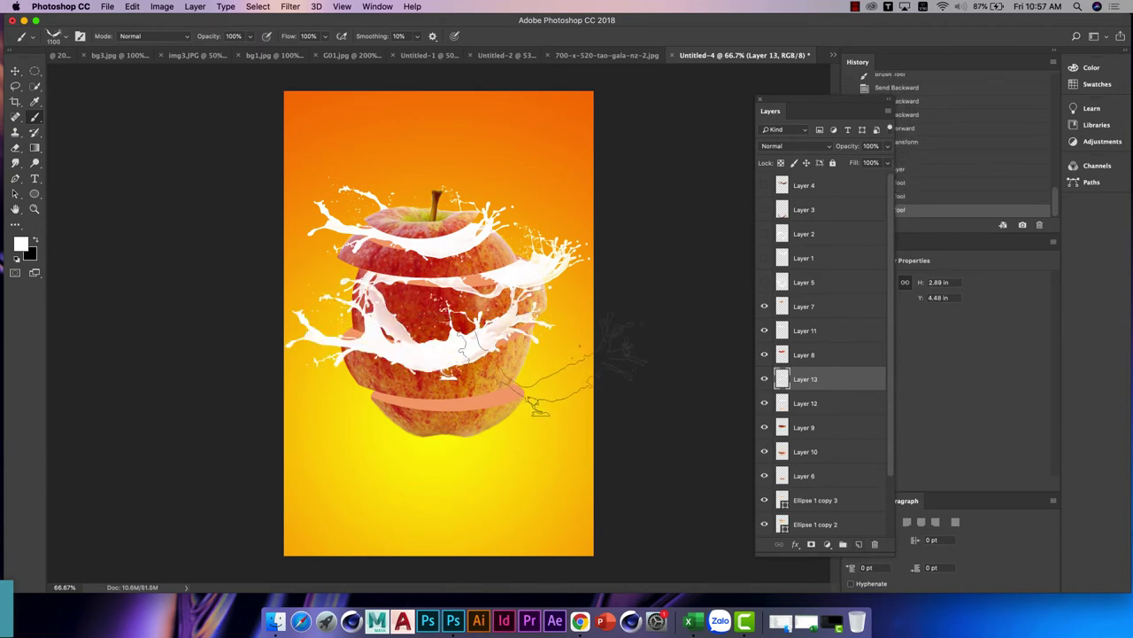
key("ctrl+bracketleft")
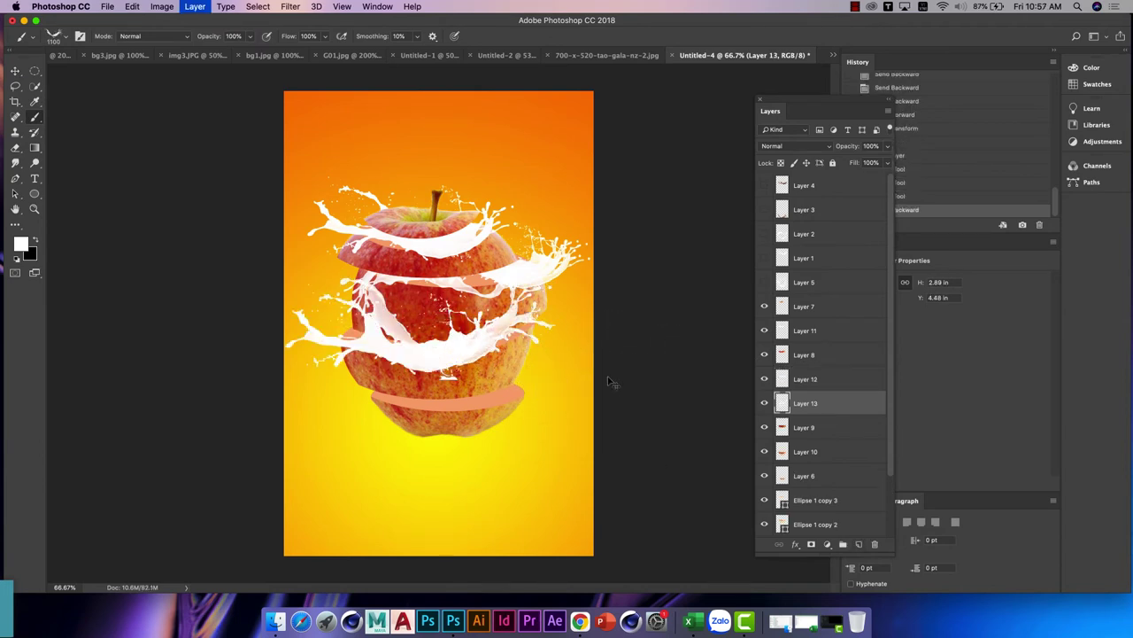
key("ctrl+bracketleft")
key("ctrl+bracketleft")
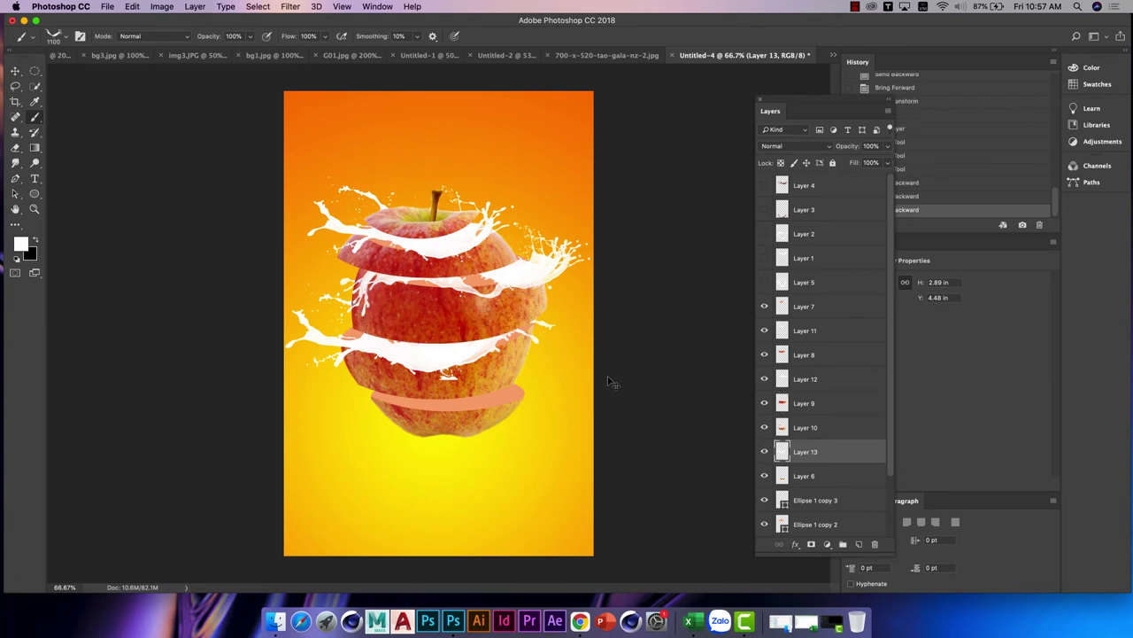
key("ctrl+bracketright")
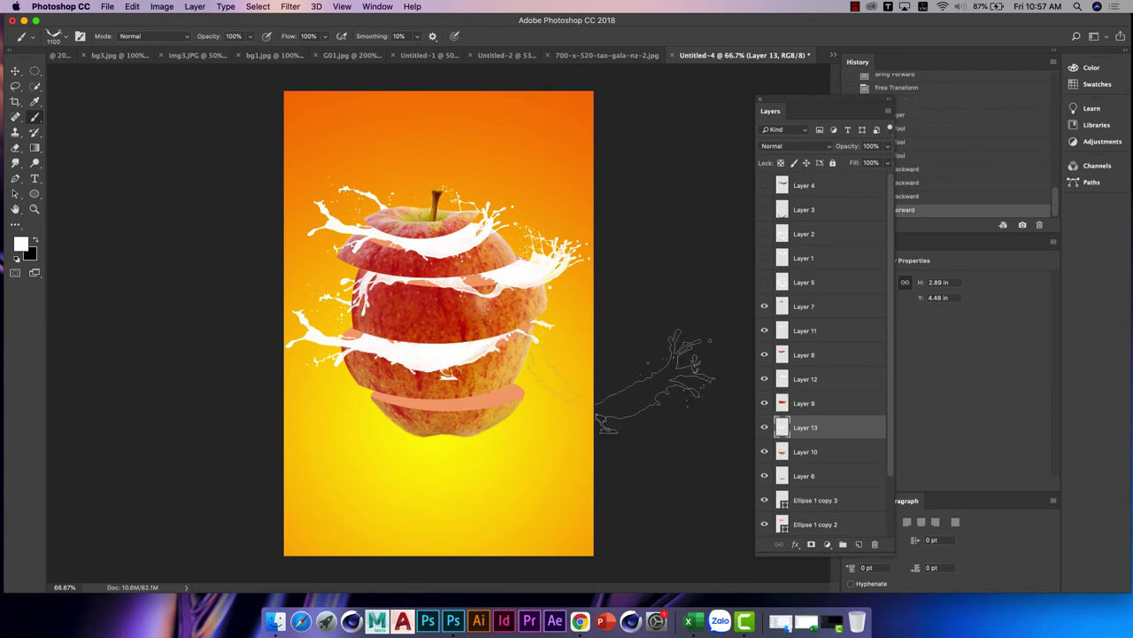
Step: Add splashes around the lower slice on another new layer, using the 907 px splash brush, and send it back
left_click(858, 544)
left_click(859, 544)
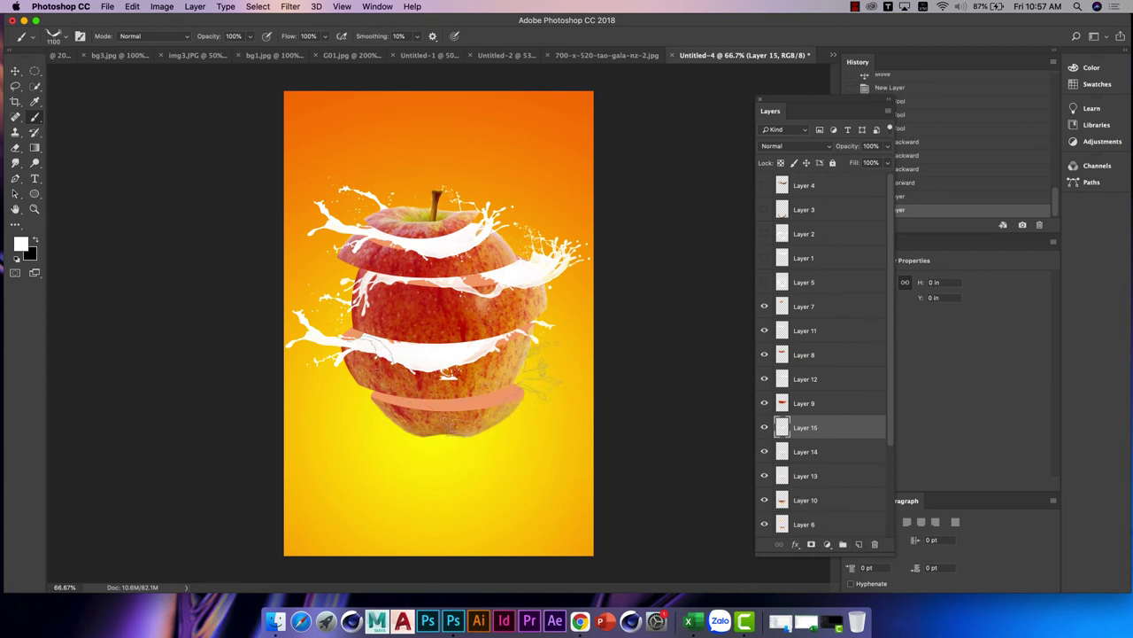
left_click(485, 381)
left_click(482, 381)
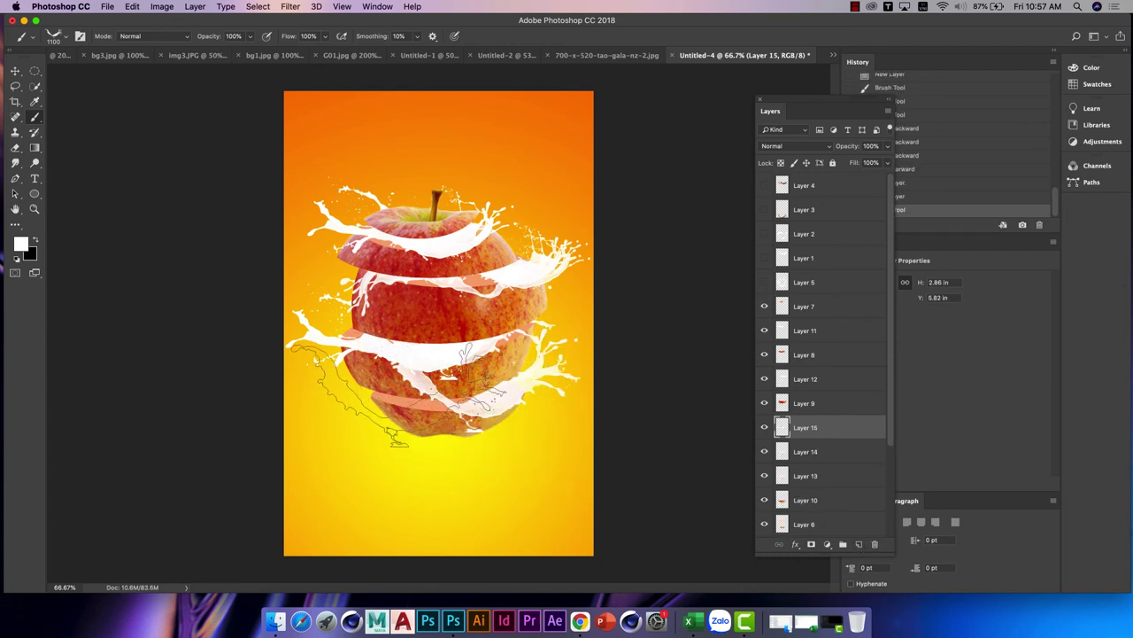
right_click(398, 393)
double_click(495, 512)
key("ctrl+bracketleft")
key("ctrl+bracketleft")
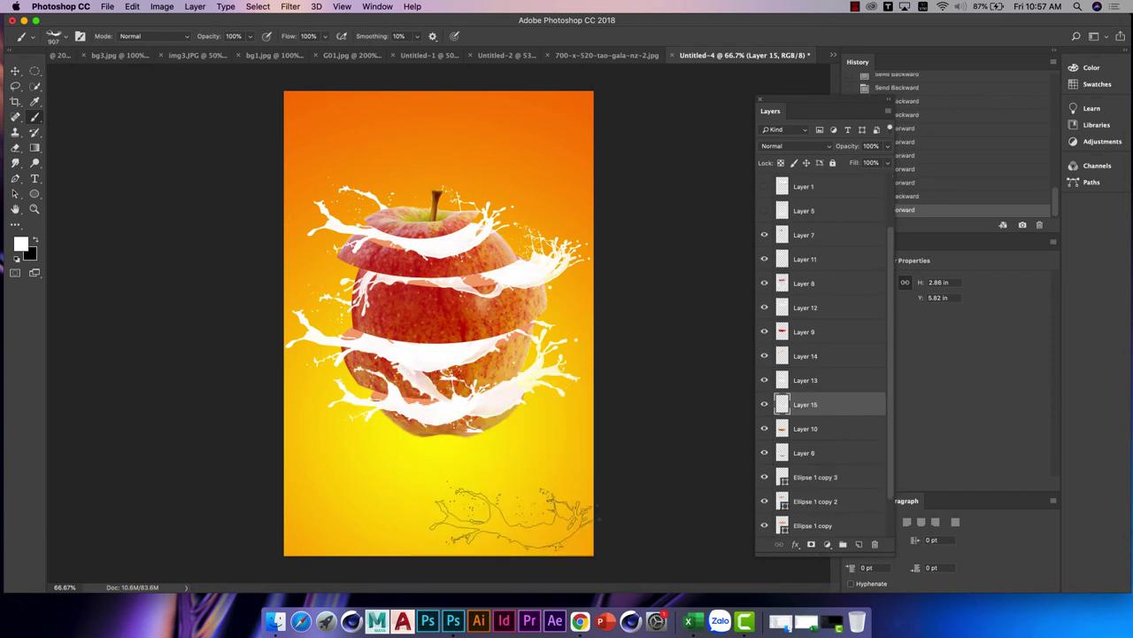
left_click(15, 71)
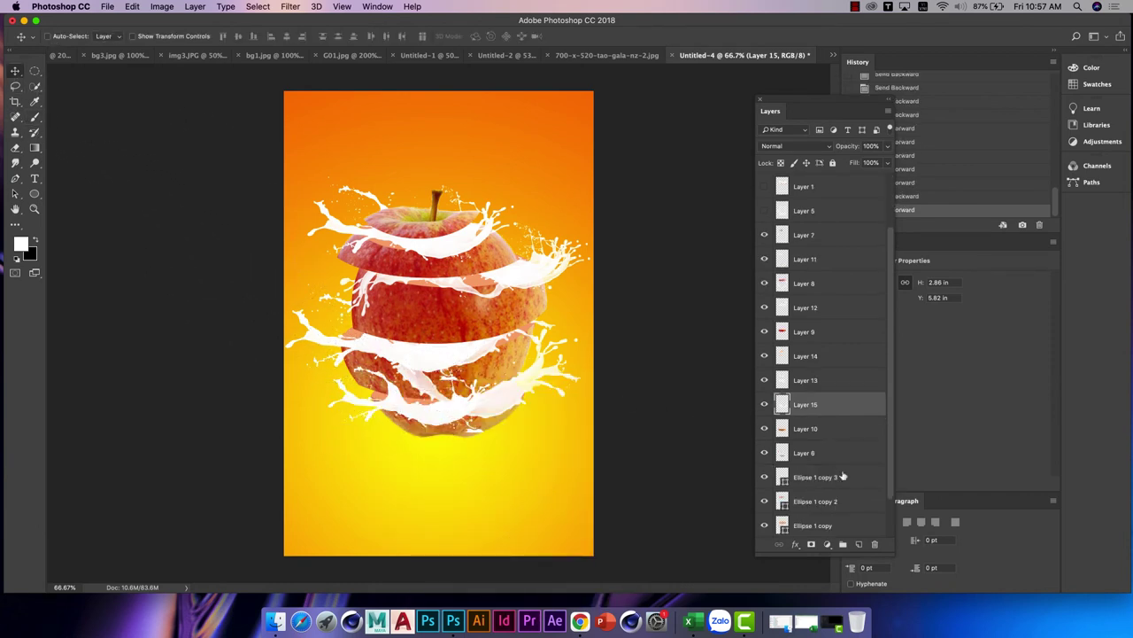
scroll(873, 445, "down", 1)
scroll(873, 445, "down", 1)
scroll(873, 445, "up", 3)
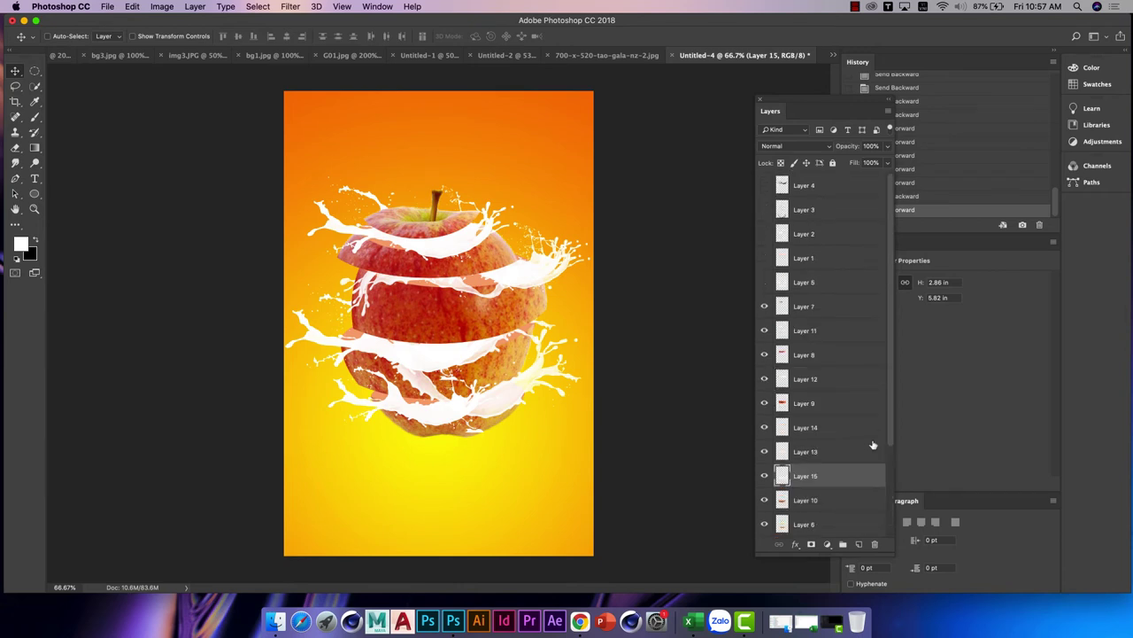
Step: Add a new layer above Layer 7 and choose the third milk-splash brush preset
left_click(806, 307)
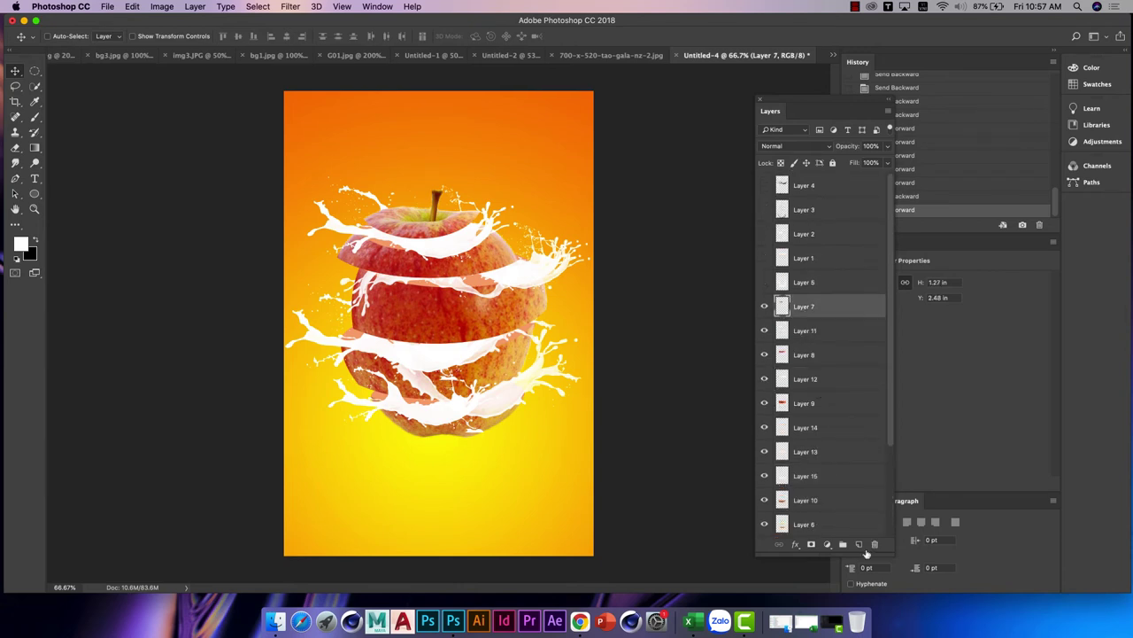
left_click(858, 545)
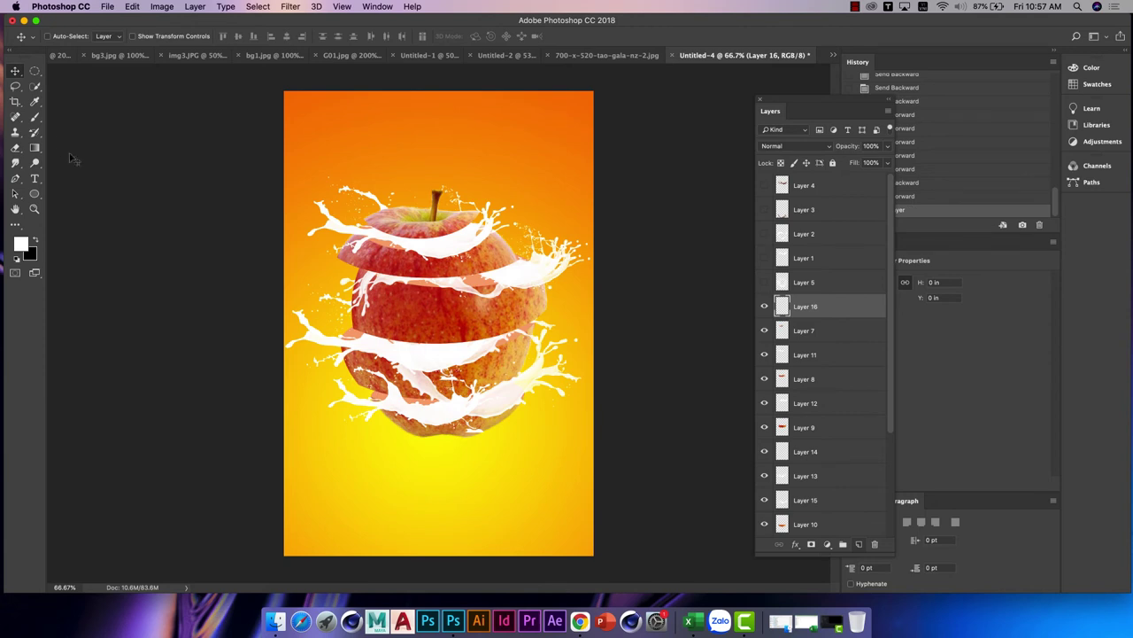
left_click(35, 118)
right_click(379, 174)
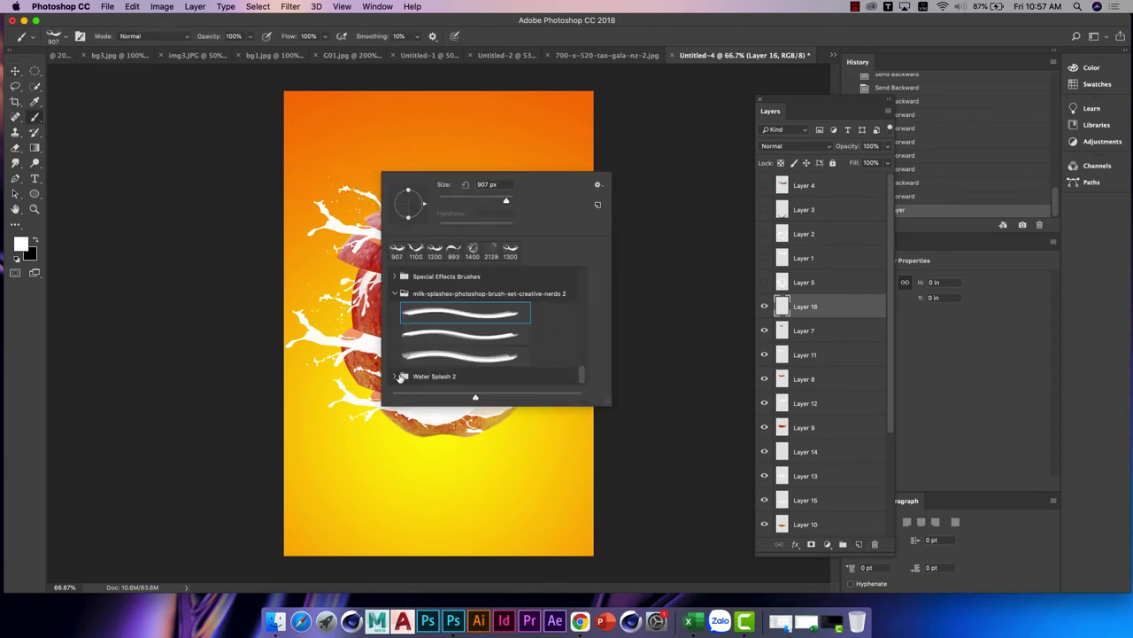
left_click_drag(585, 352, 581, 375)
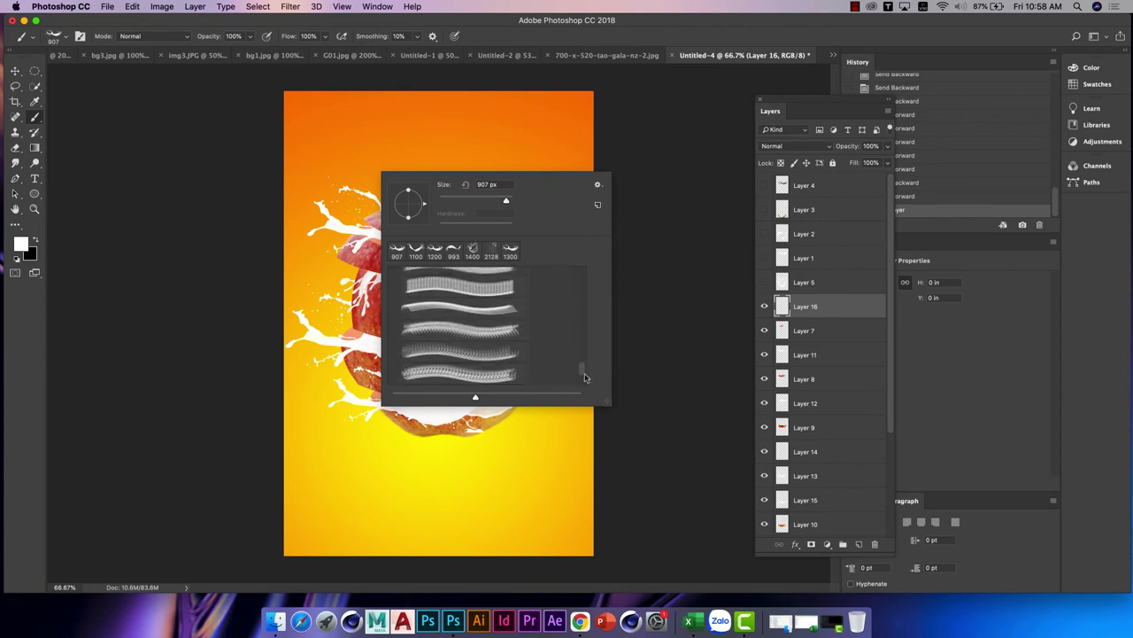
left_click(457, 375)
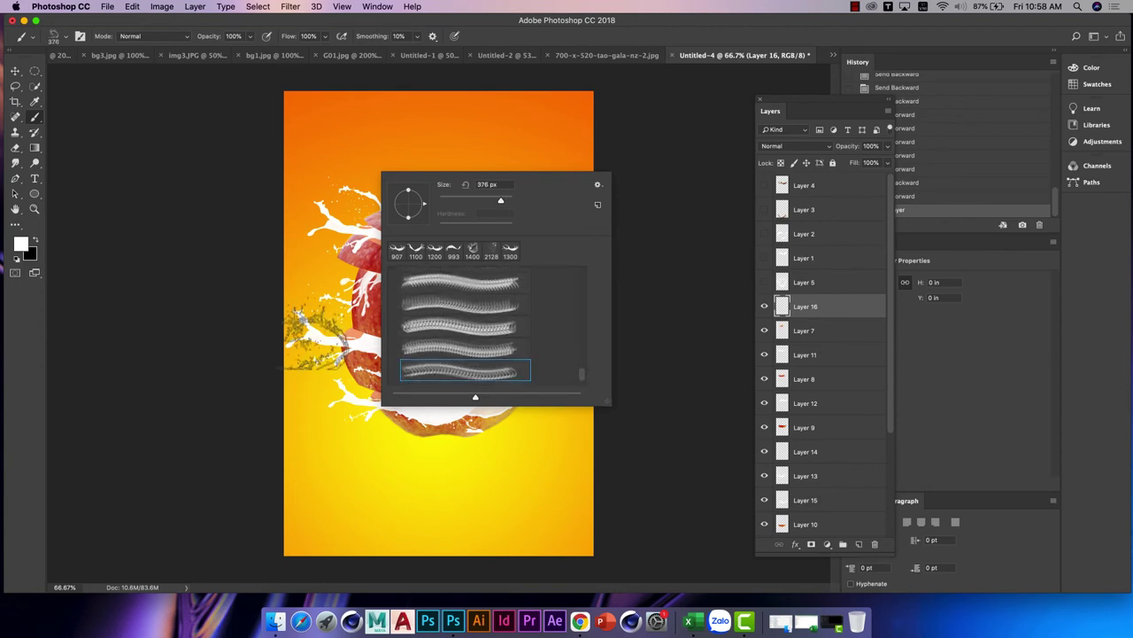
left_click(438, 344)
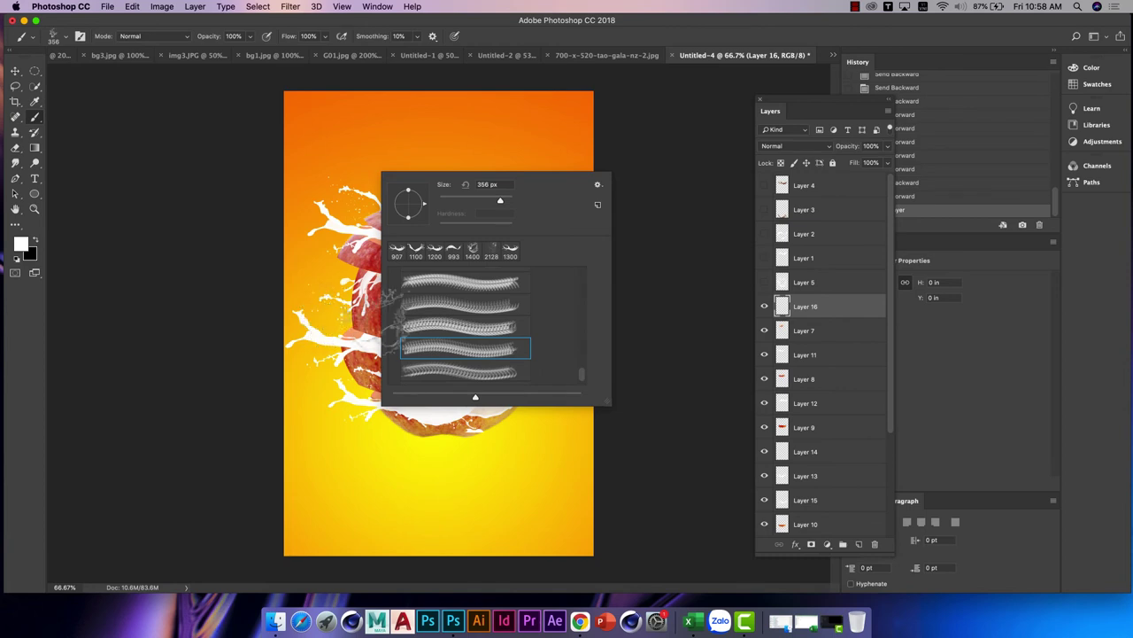
left_click(415, 326)
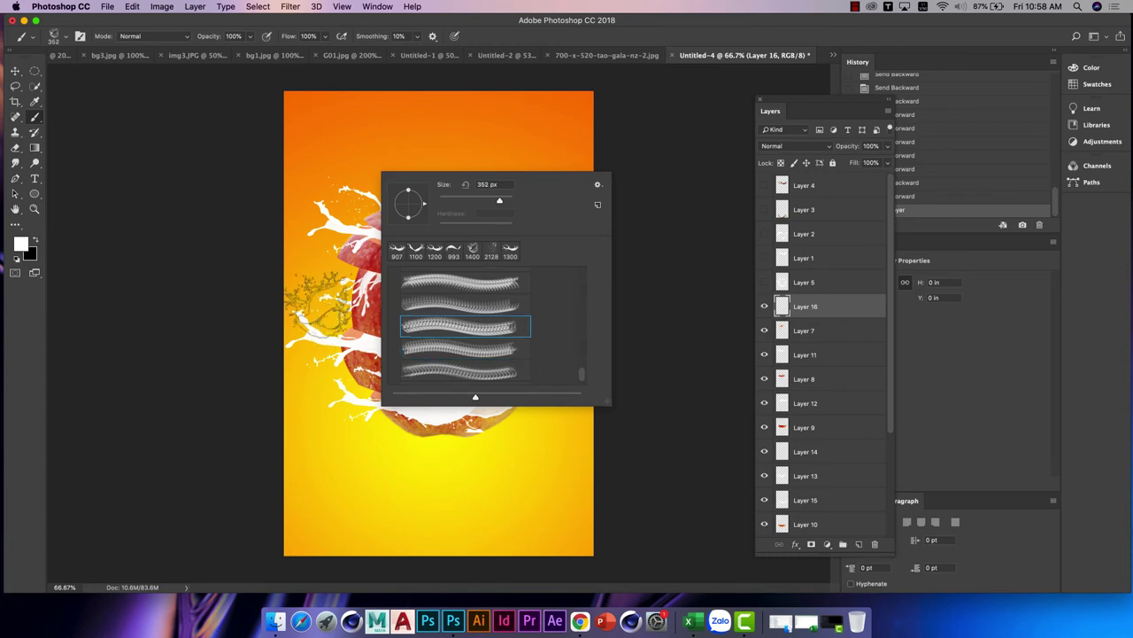
key("Return")
Step: Stamp a 1600 px milk splash around the apple and shift it slightly up and left
left_click_drag(327, 310, 451, 336)
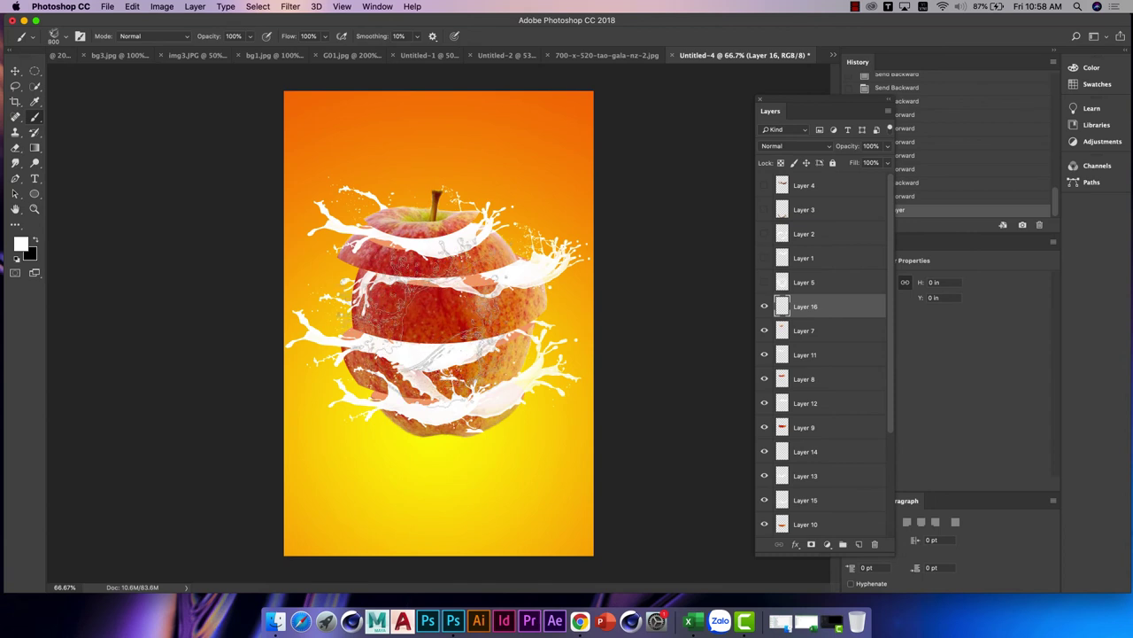
key("bracketright")
key("bracketright")
key("bracketright")
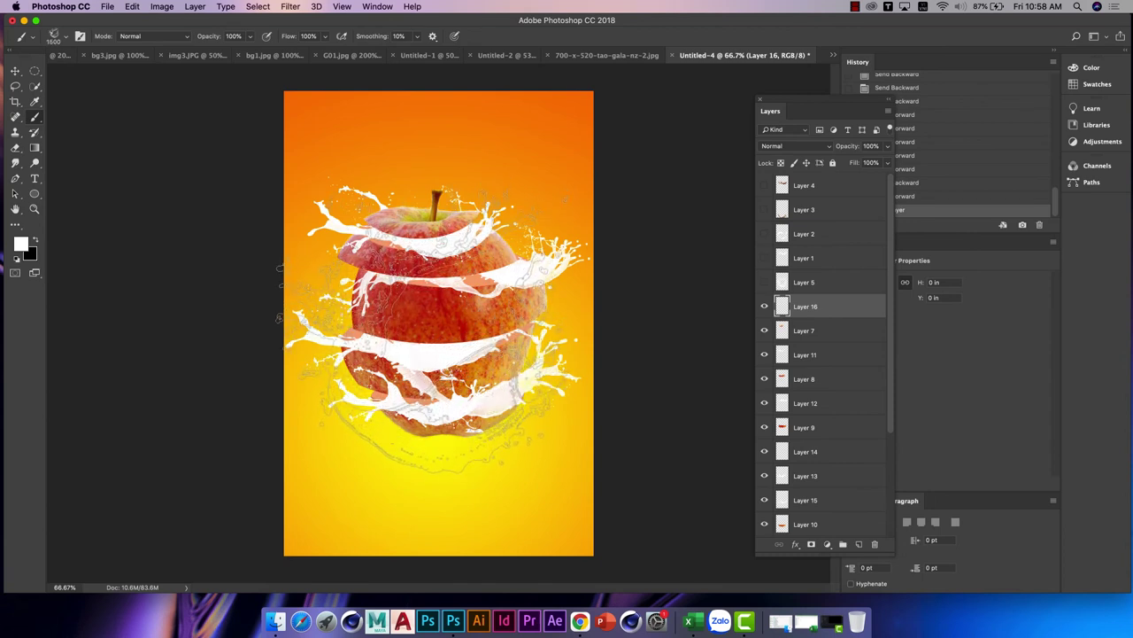
left_click(434, 324)
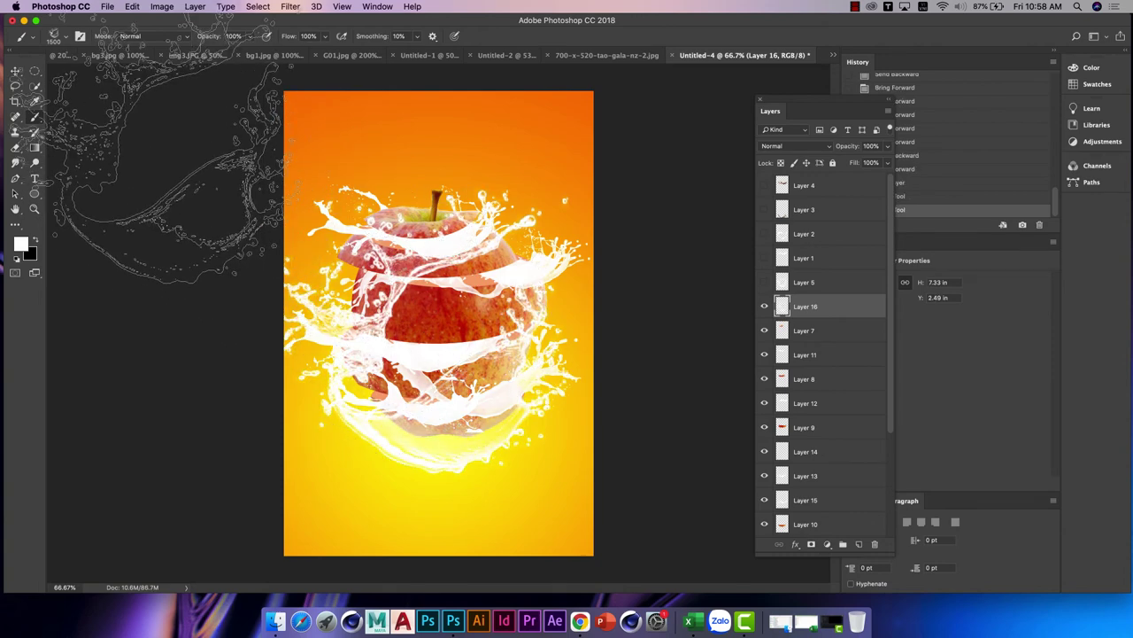
left_click(14, 71)
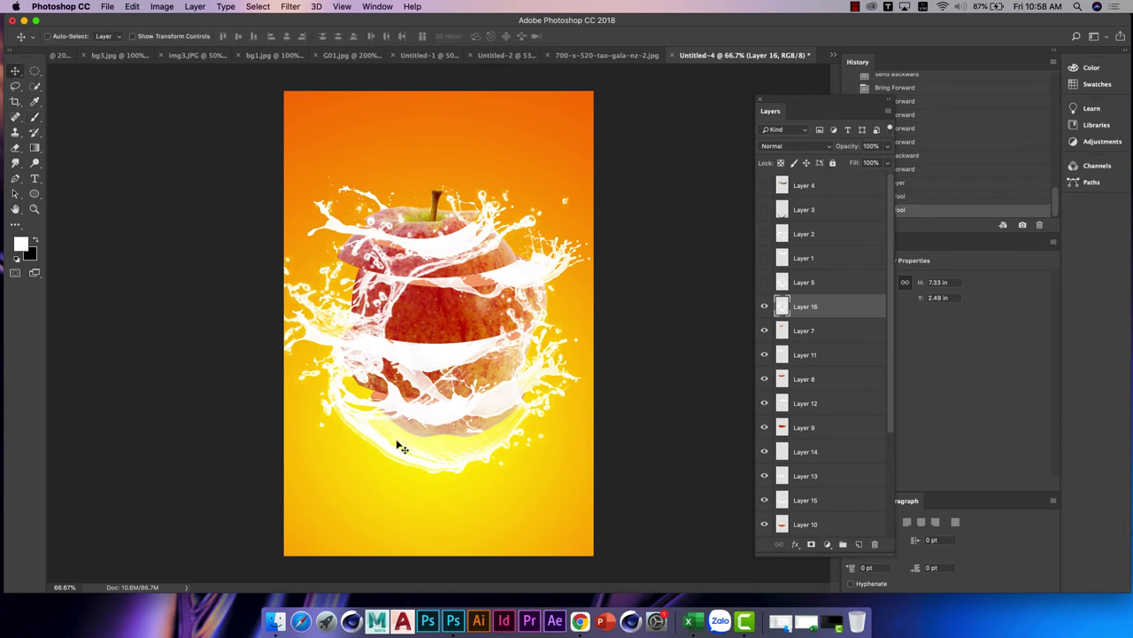
mouse_move(397, 445)
left_mouse_down()
mouse_move(393, 428)
mouse_move(395, 438)
left_mouse_up()
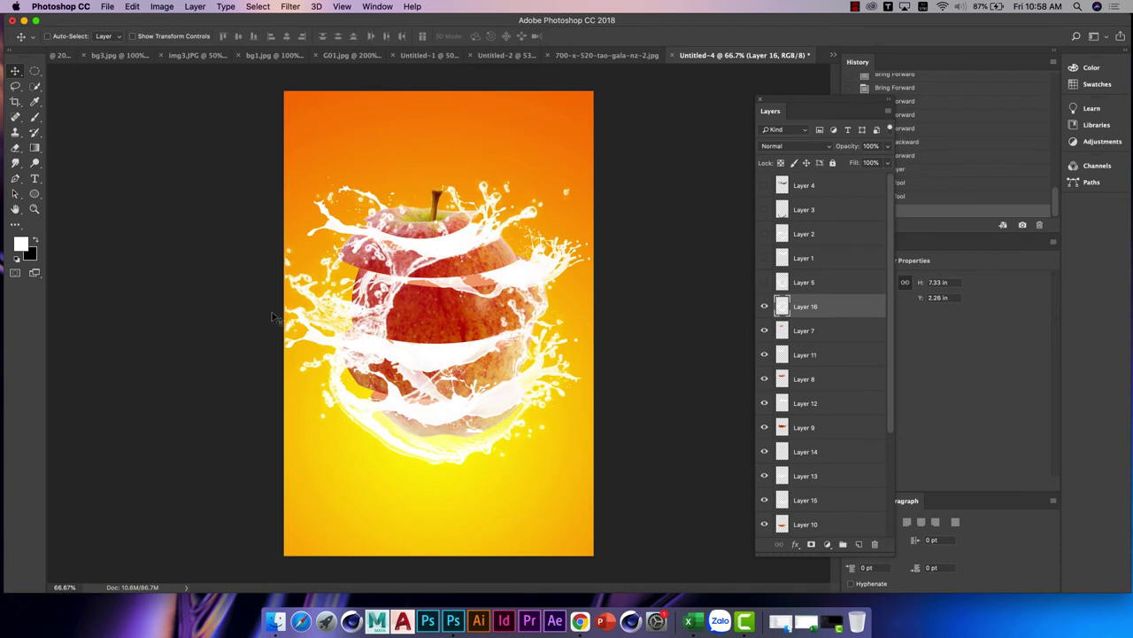
left_click(278, 602)
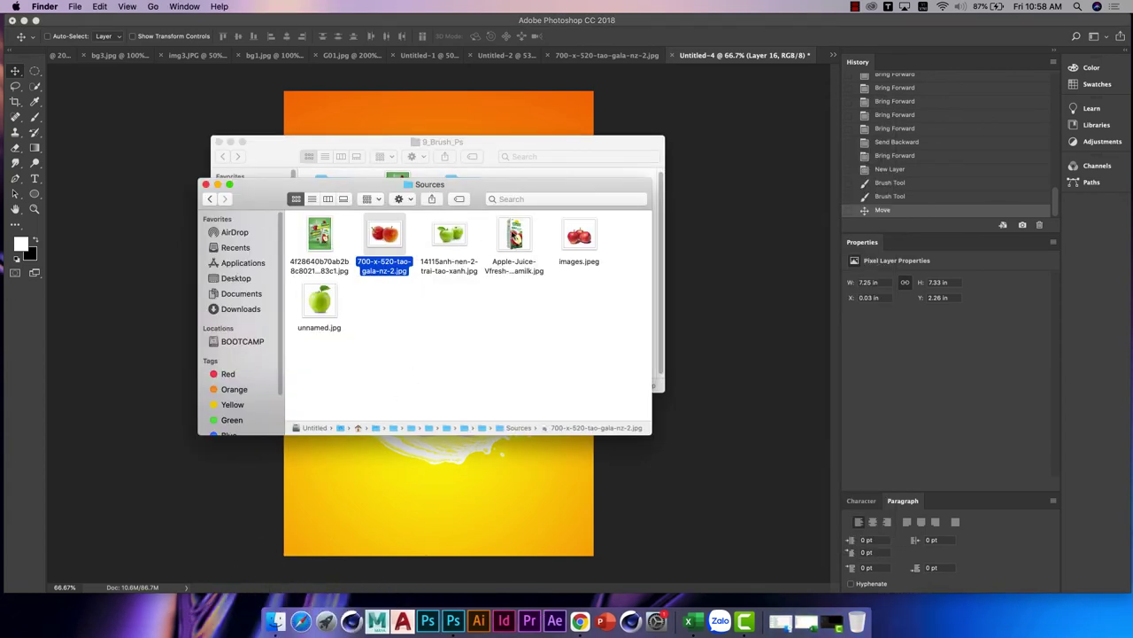
Step: Drag Apple-Juice-Vfresh-Vinamilk.jpg from the Sources folder onto Photoshop to open it
left_click(517, 241)
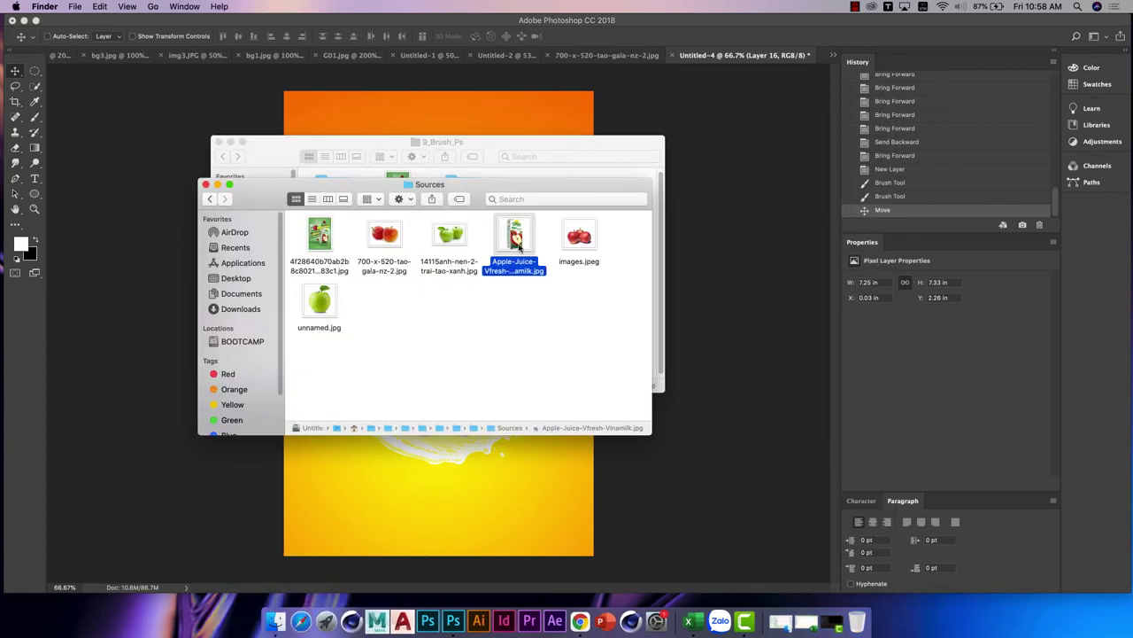
left_click(453, 622)
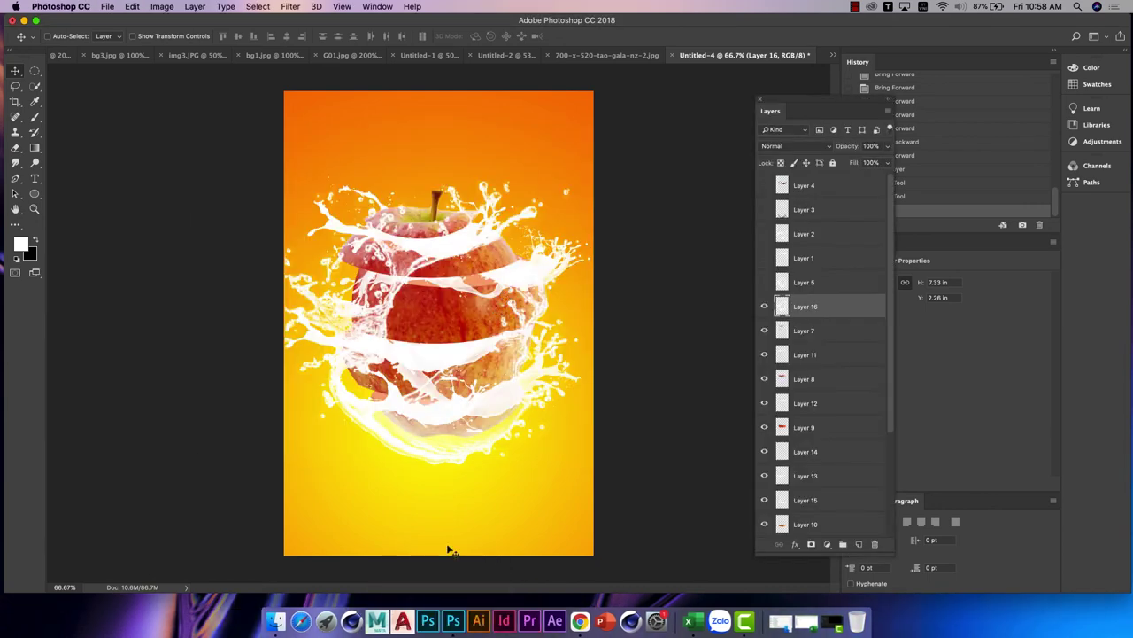
left_click(248, 602)
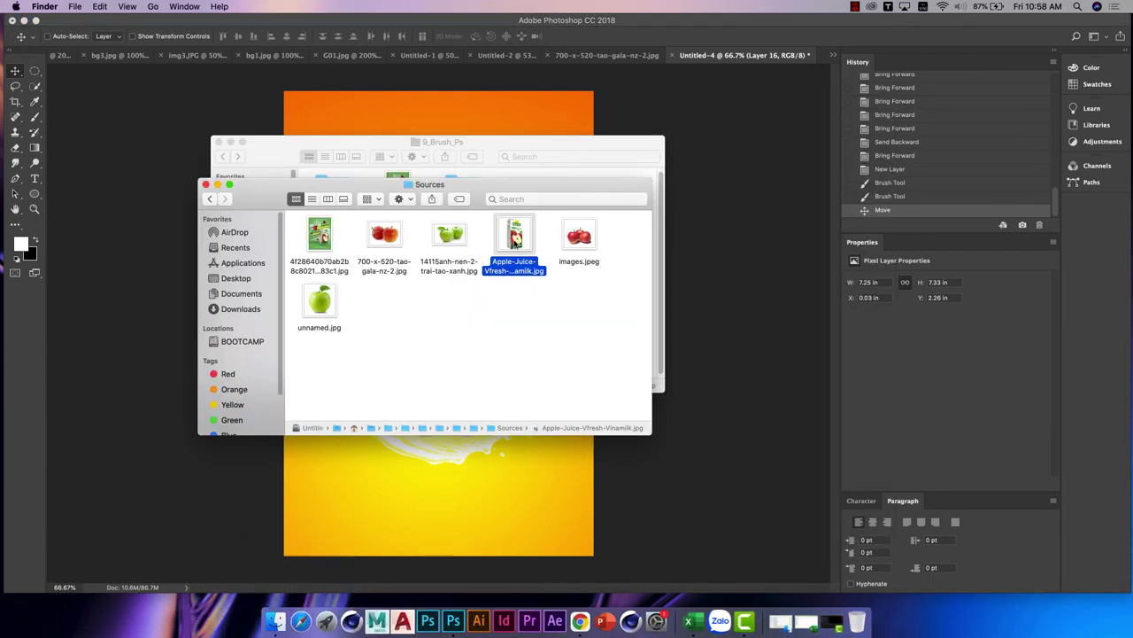
left_click_drag(516, 241, 452, 606)
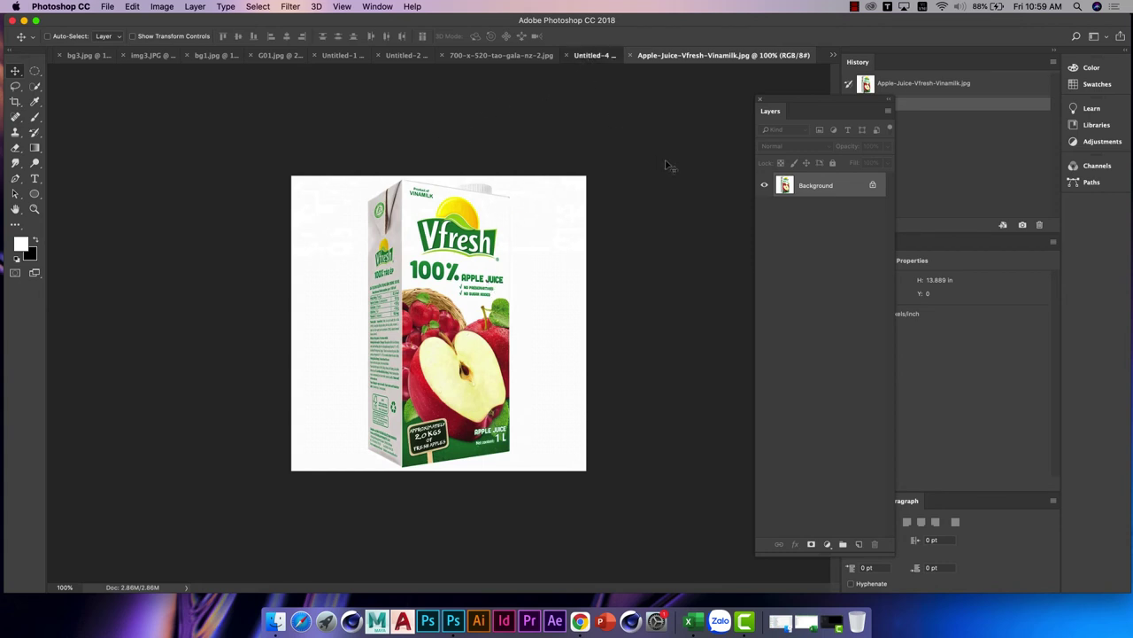
Step: Switch from the Apple-Juice document back to the Untitled-4 poster tab
key("ctrl+shift+Tab")
left_click(855, 8)
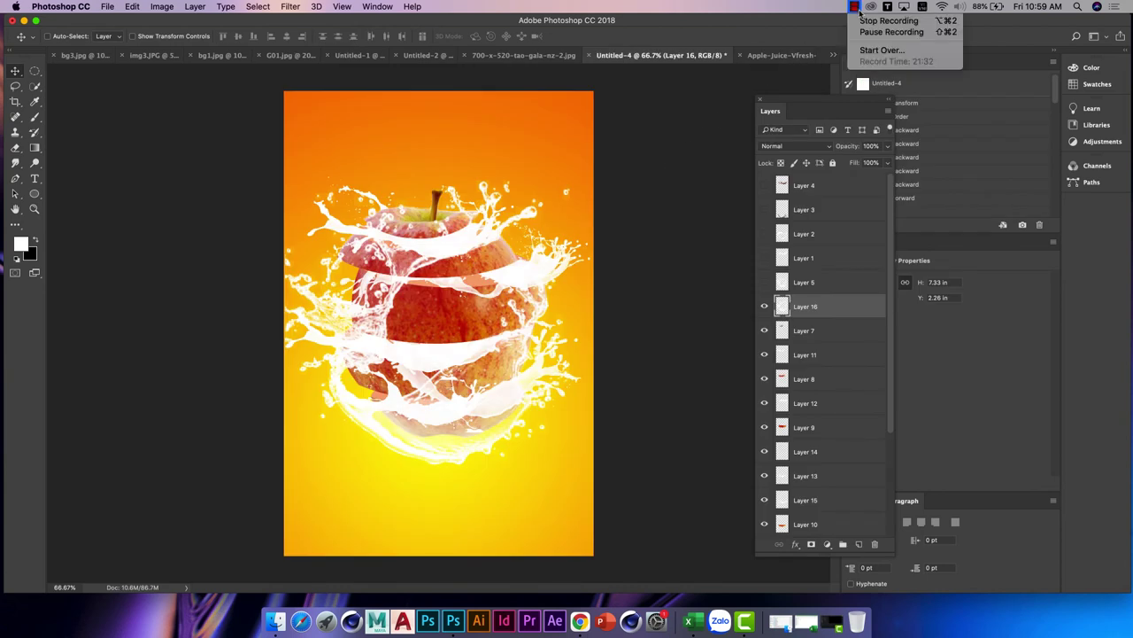
left_click(876, 32)
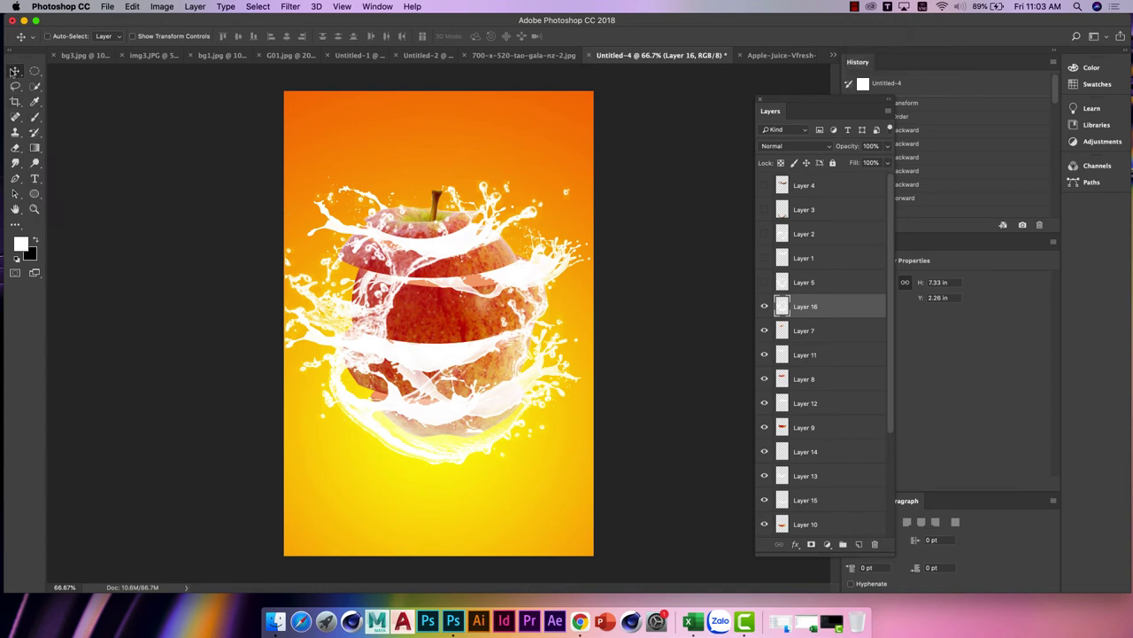
Step: Draw a rectangle band across the poster's bottom and fill it dark green
left_click(36, 194)
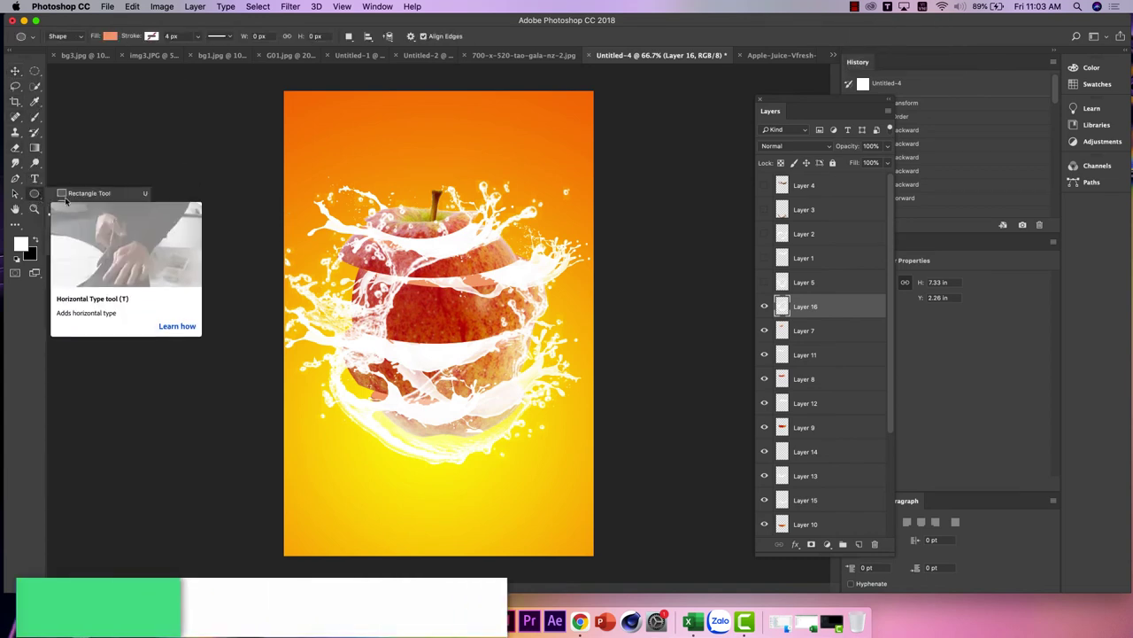
key("shift+u")
left_click(110, 37)
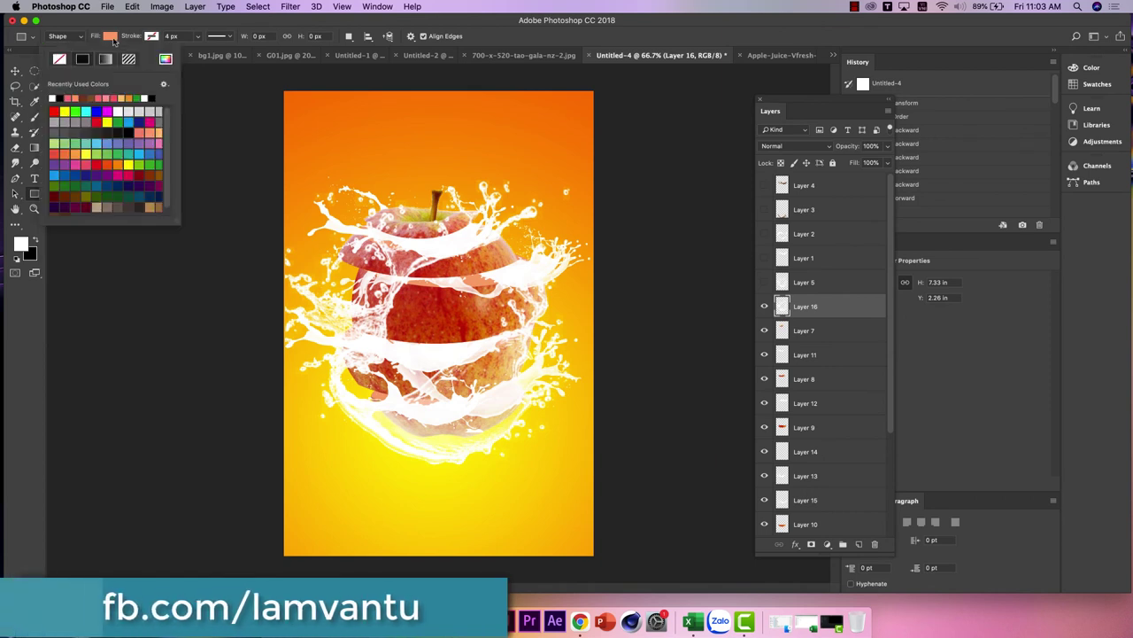
left_click(128, 164)
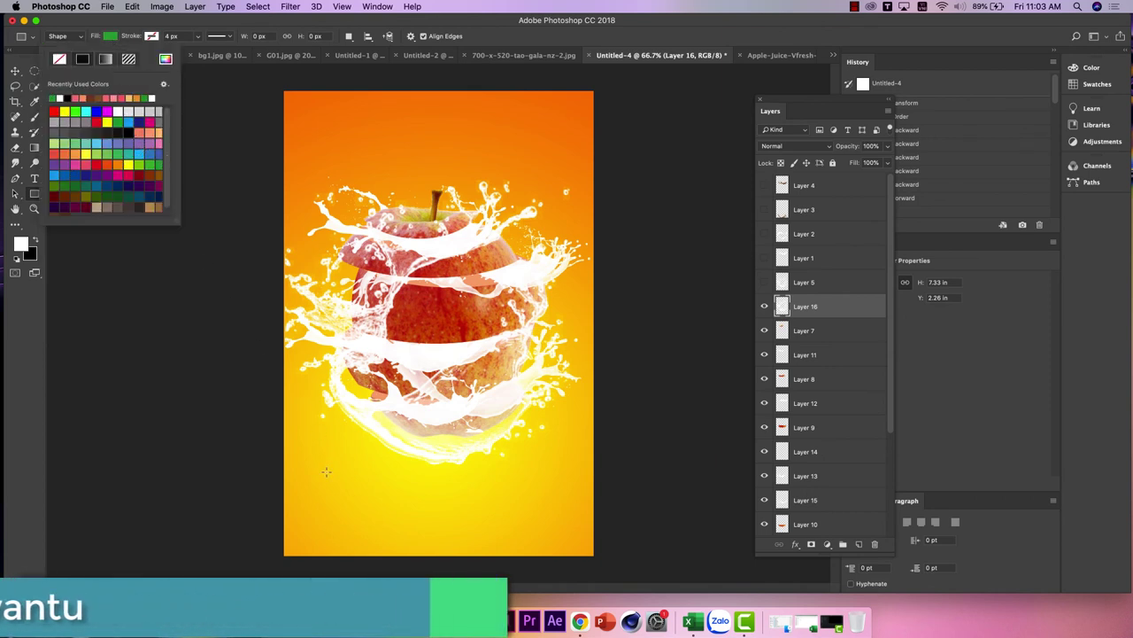
left_click(276, 459)
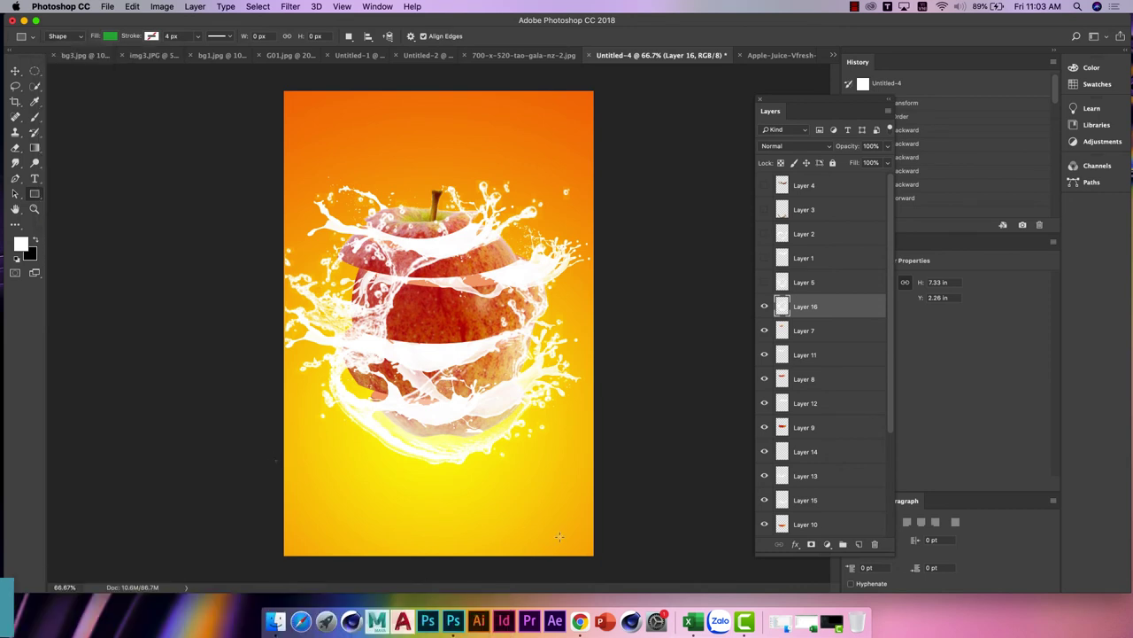
left_click_drag(275, 460, 601, 560)
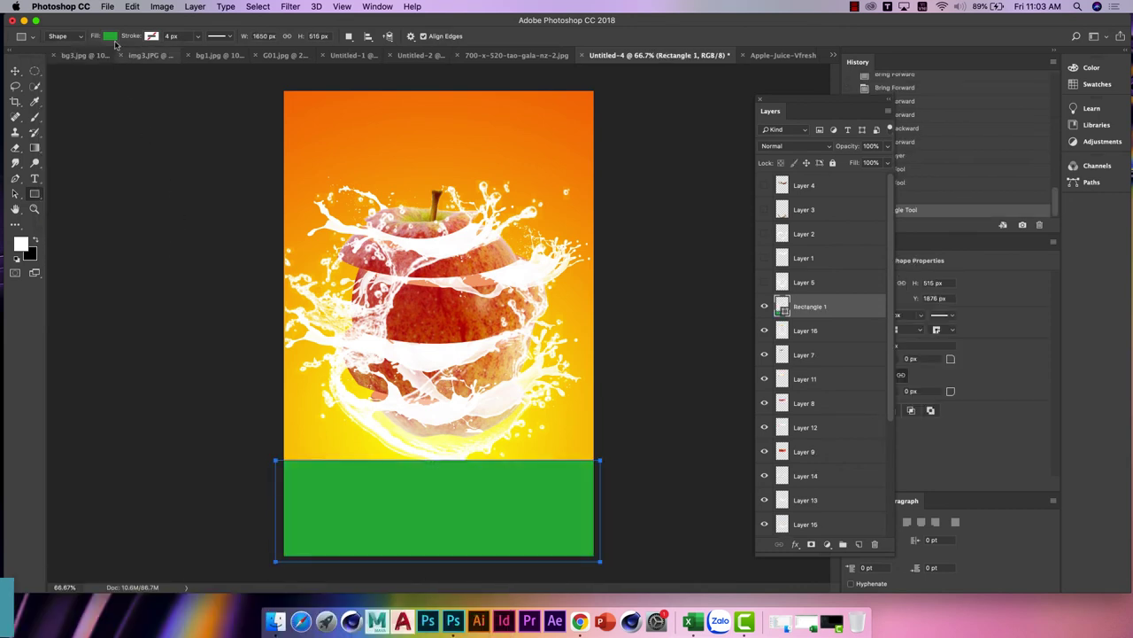
left_click(110, 36)
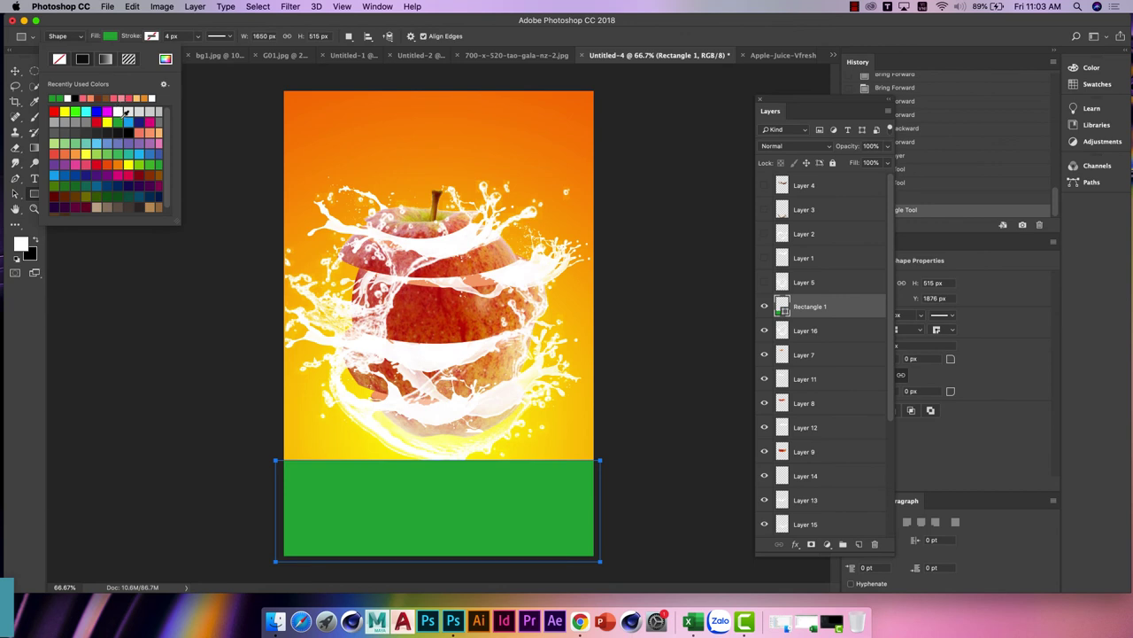
left_click(118, 119)
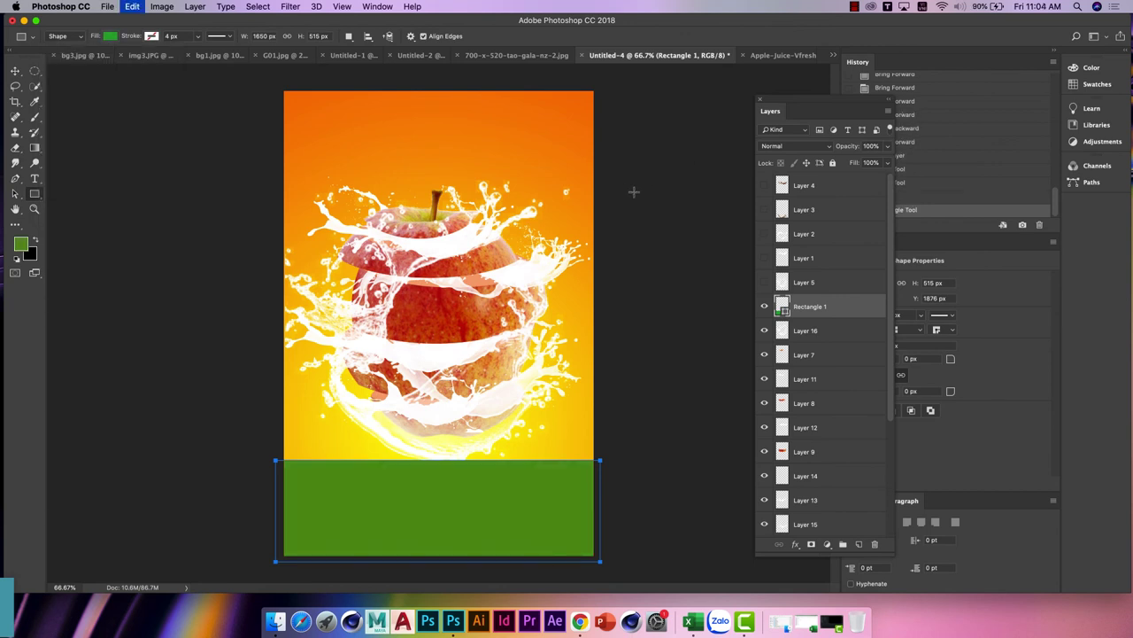
left_click(15, 71)
Step: In the carton document, trace the carton's sides and bottom with Pen tool anchors
left_click(772, 57)
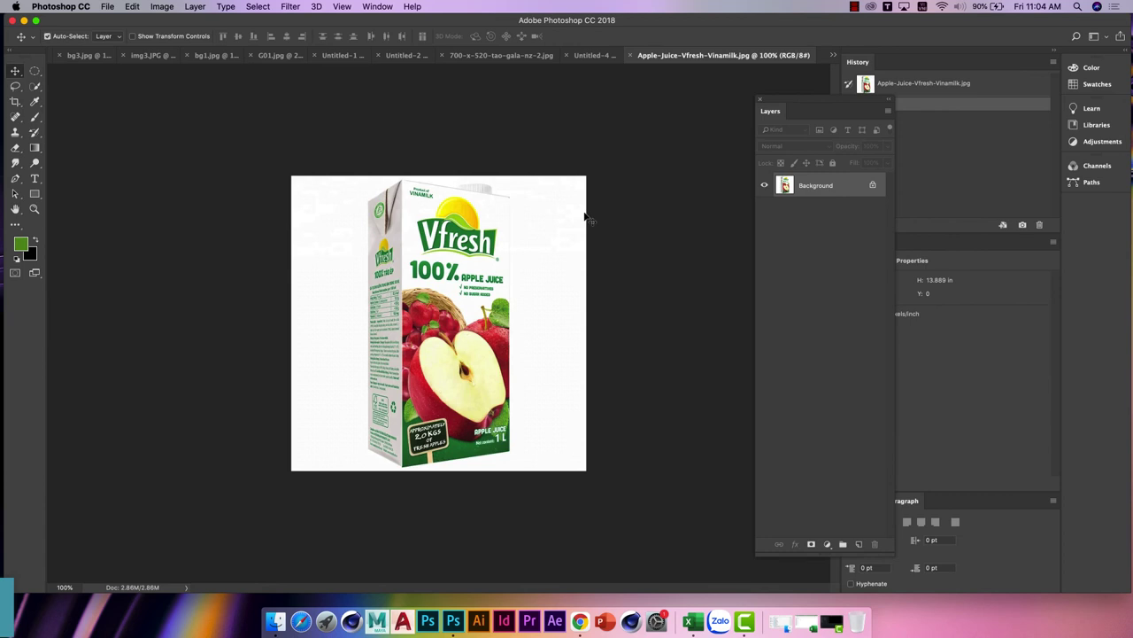
key("super+plus")
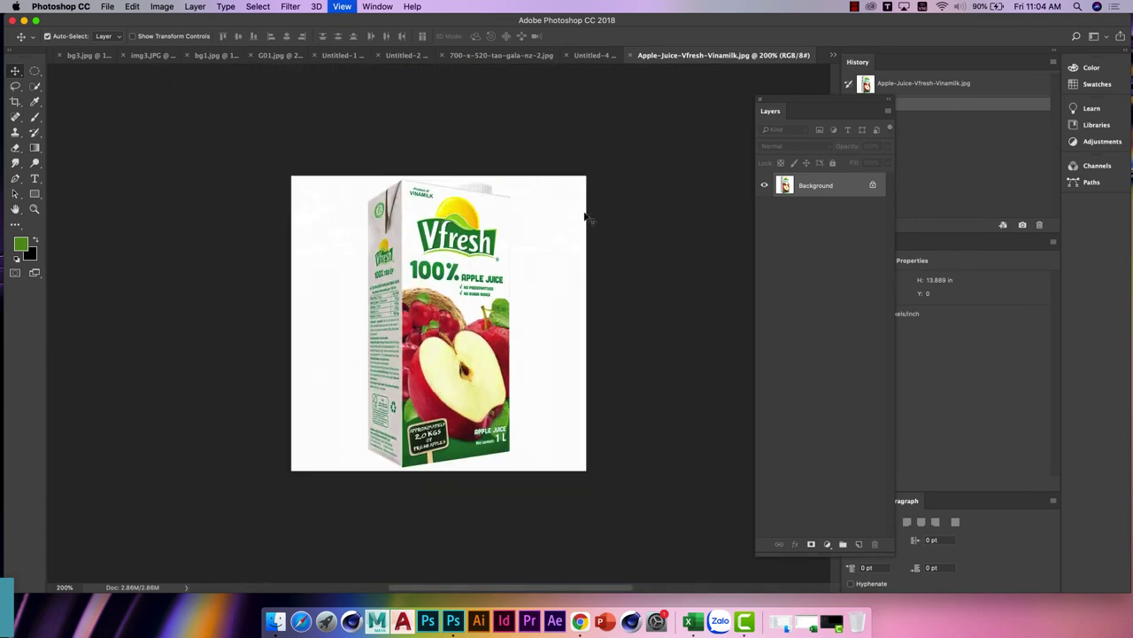
key("super+minus")
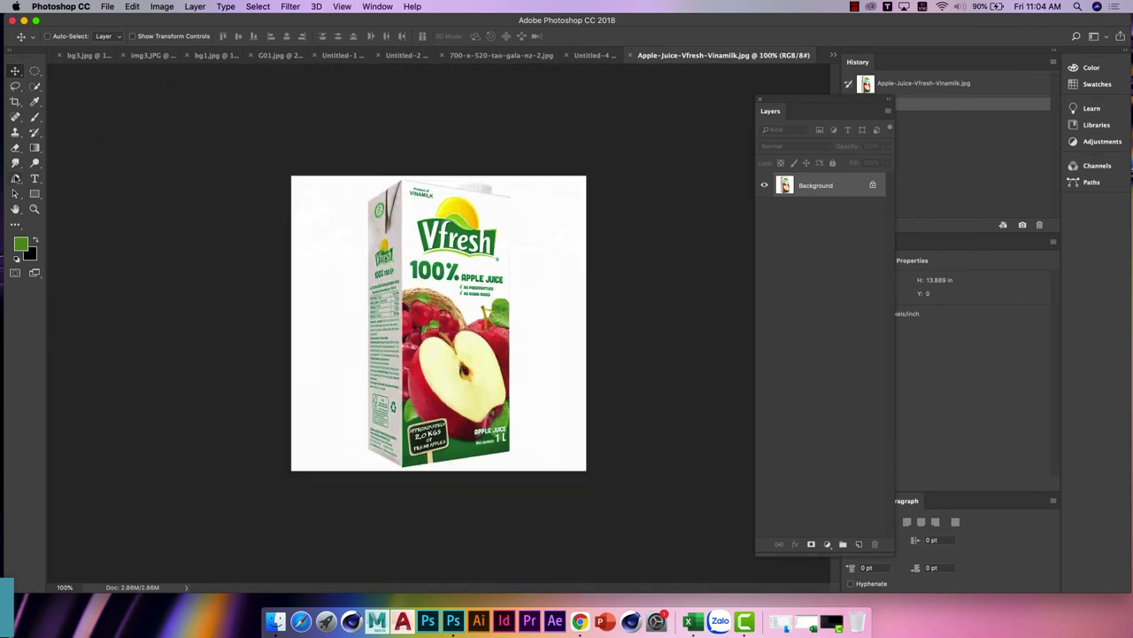
left_click_drag(15, 178, 53, 180)
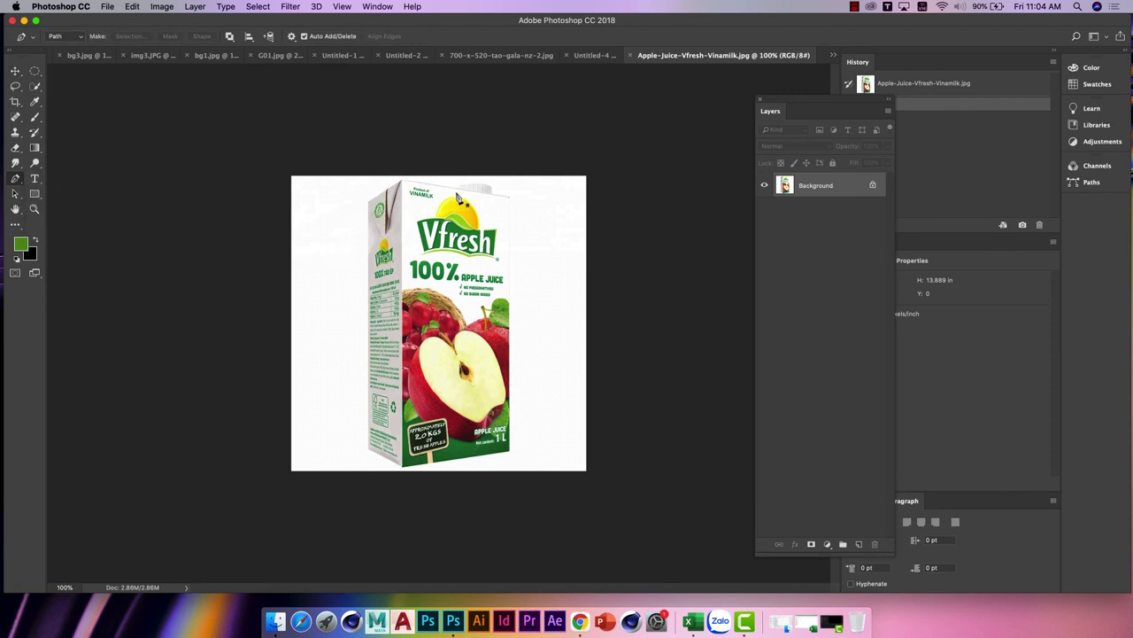
left_click(509, 198)
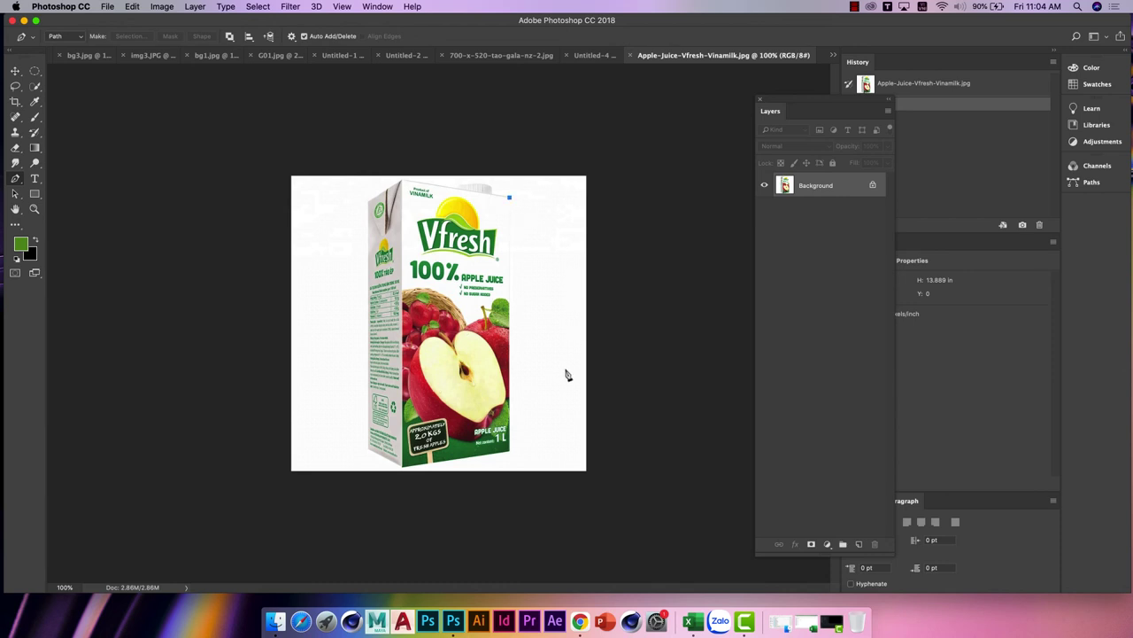
left_click(510, 452)
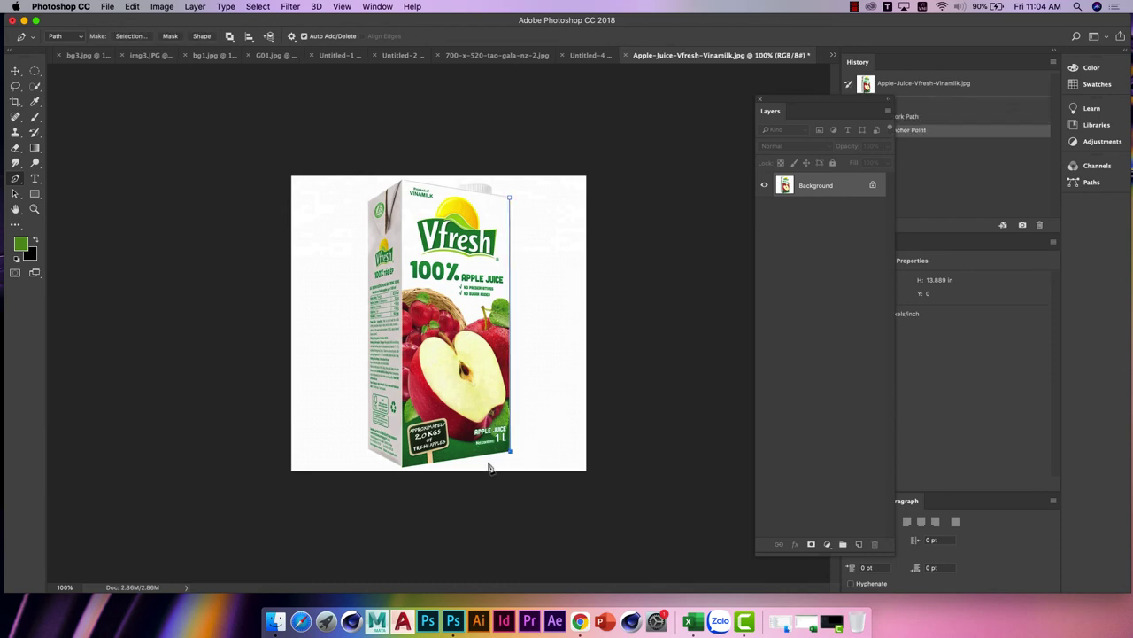
left_click(402, 466)
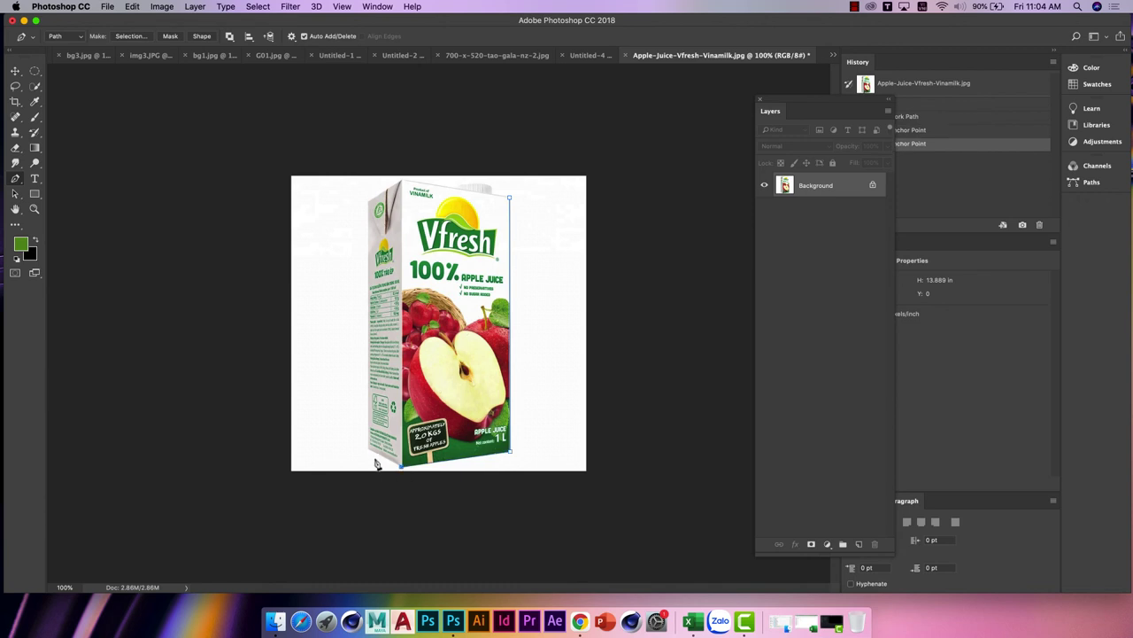
left_click(369, 451)
left_click(368, 201)
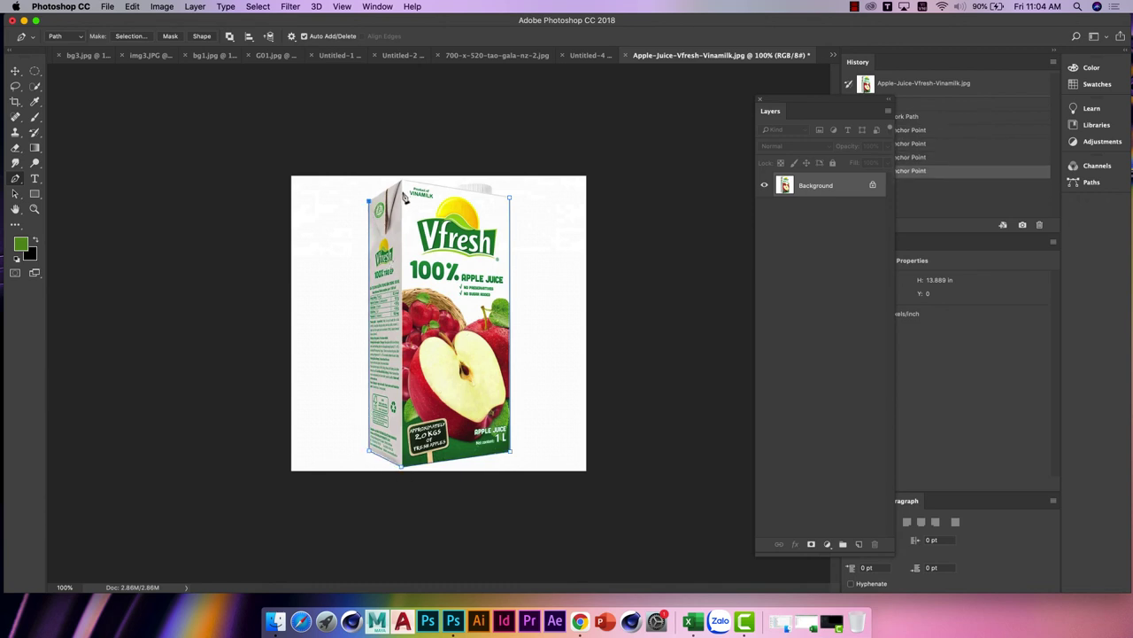
left_click(403, 184)
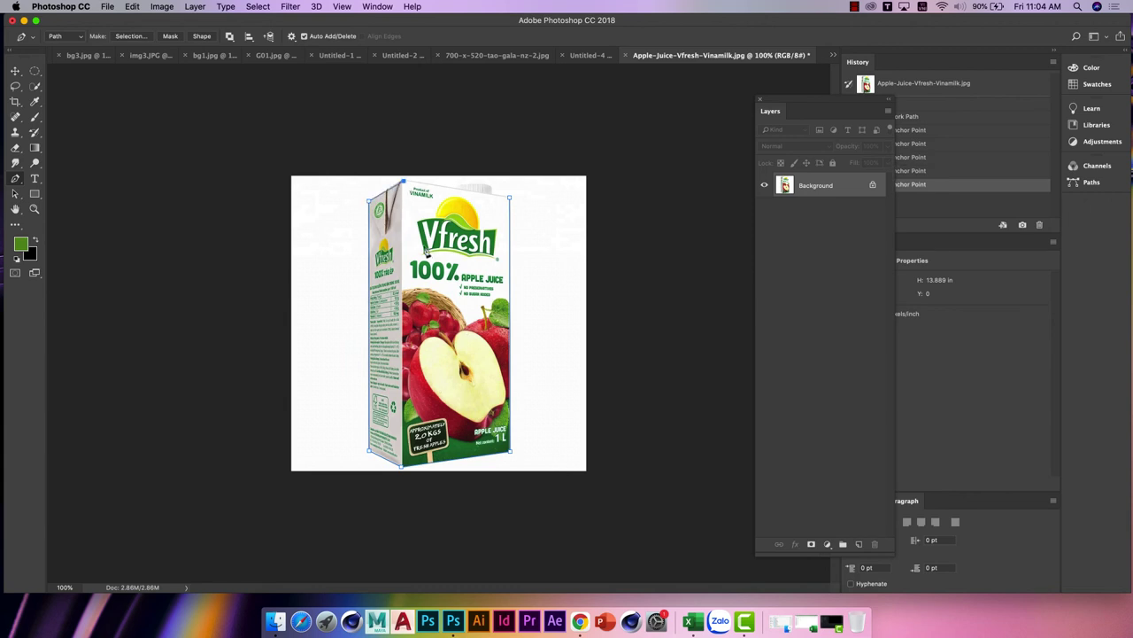
Step: Curve the path around the carton's cap, close it, and convert it to a selection
key("super+equal")
key("super+equal")
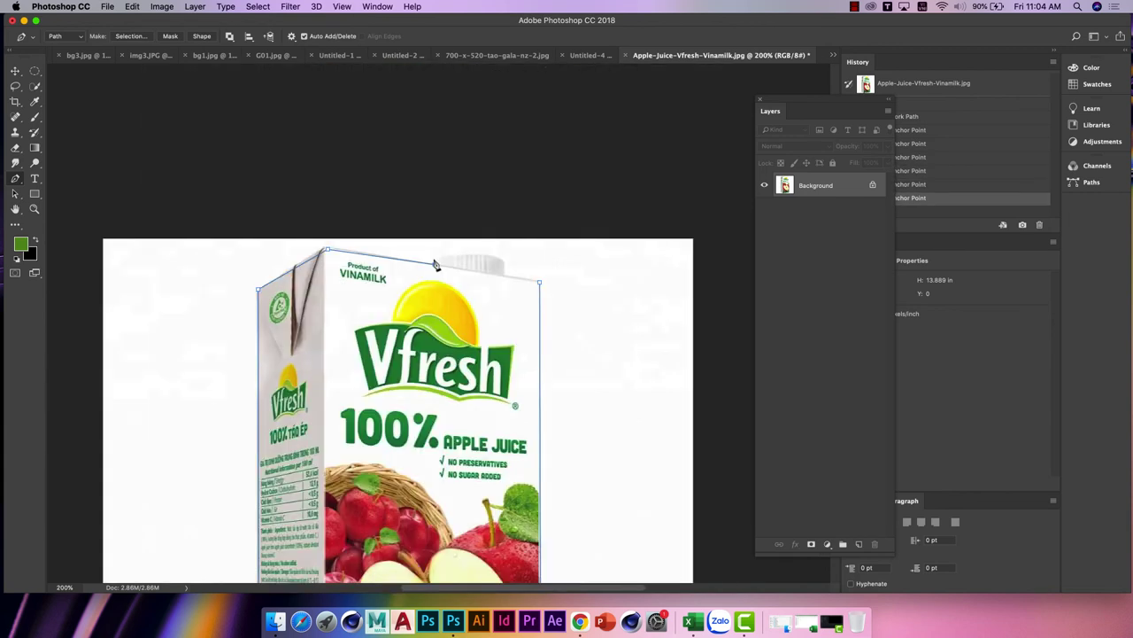
left_click(434, 259)
left_click(505, 261)
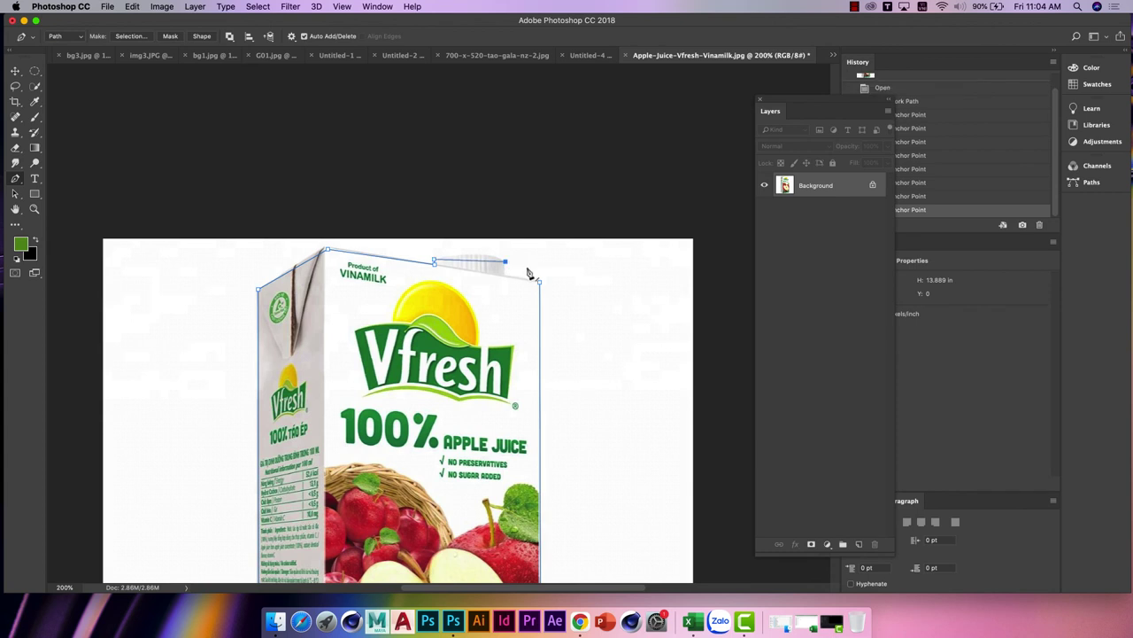
left_click(916, 199)
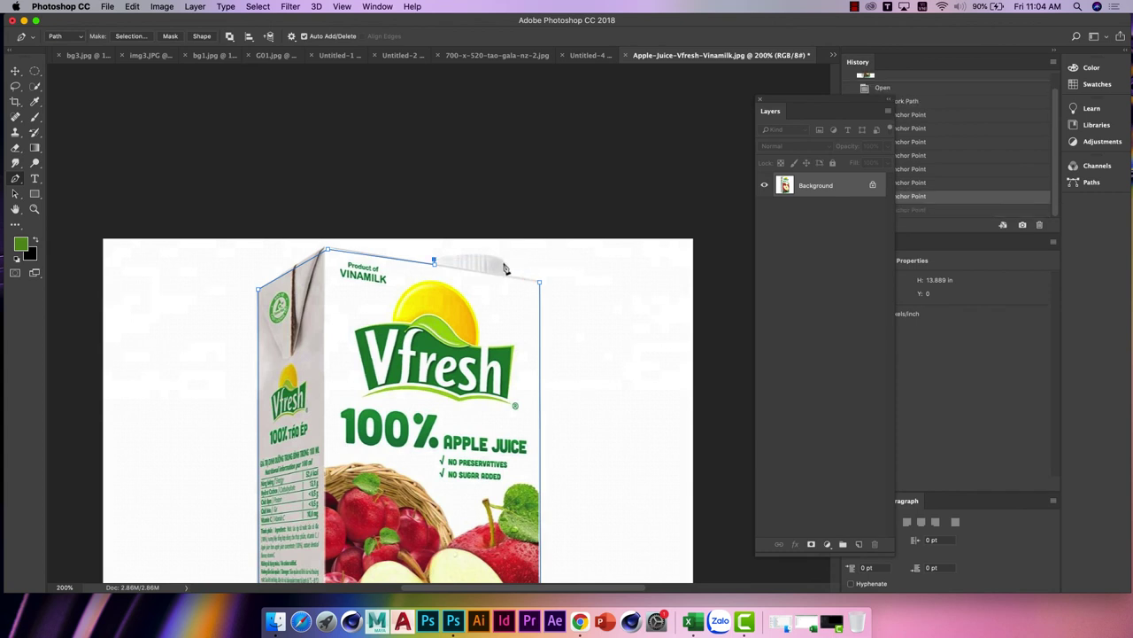
mouse_move(511, 275)
left_mouse_down()
mouse_move(519, 281)
mouse_move(508, 270)
left_mouse_up()
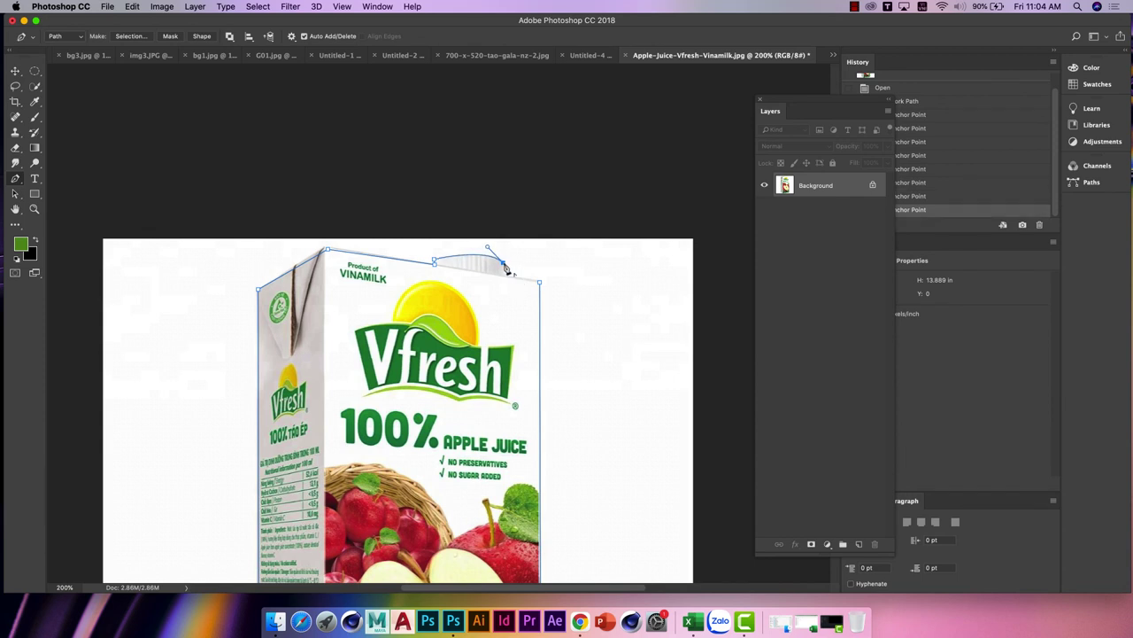
left_click(507, 268)
left_click(539, 283)
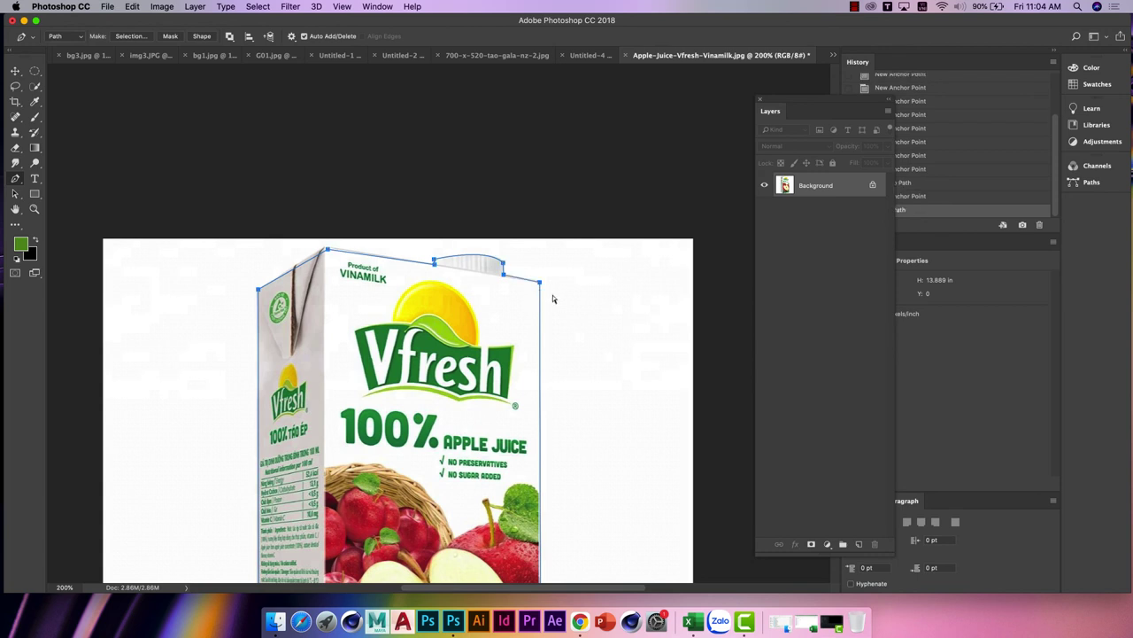
key("Escape")
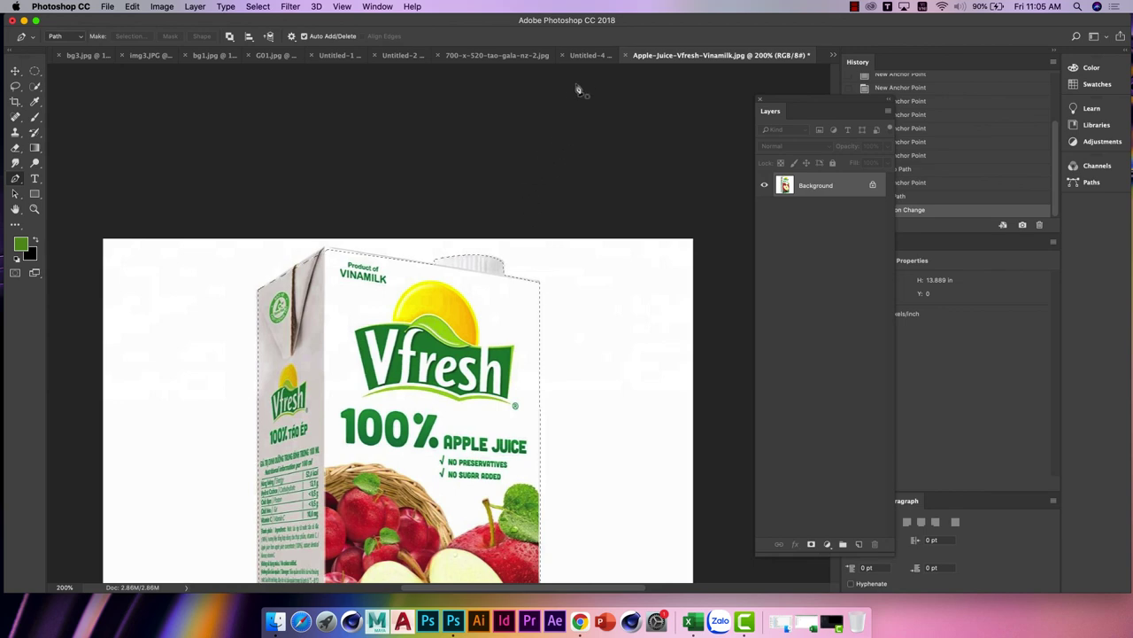
Step: Paste the carton into the poster and place a black-filled duplicate beneath Layer 17
left_click(589, 55)
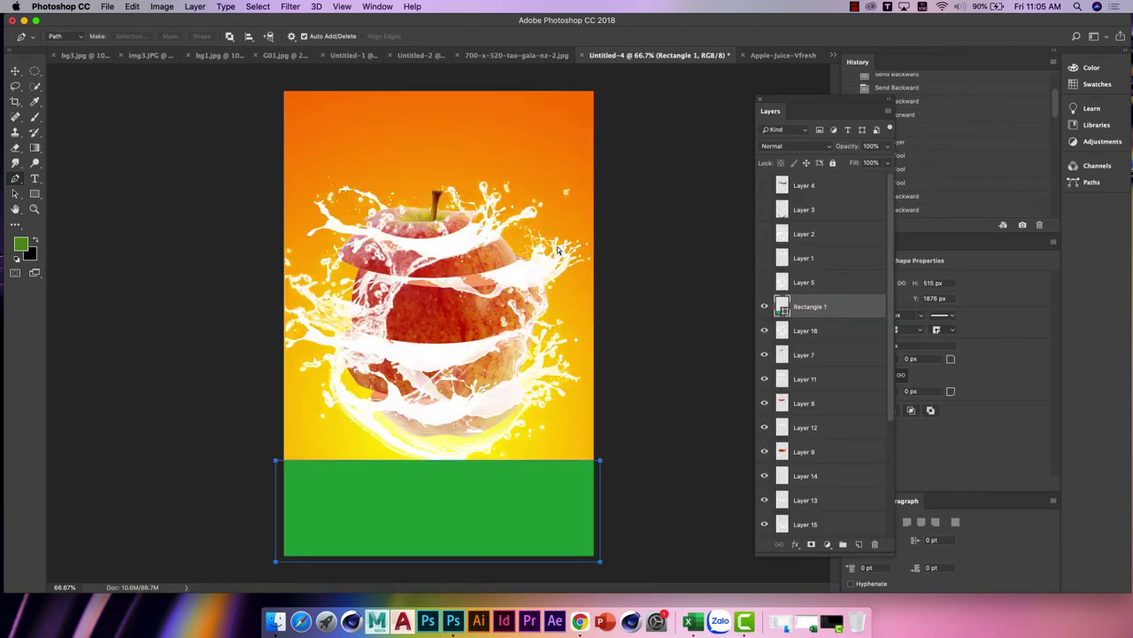
key("v")
key("ctrl+v")
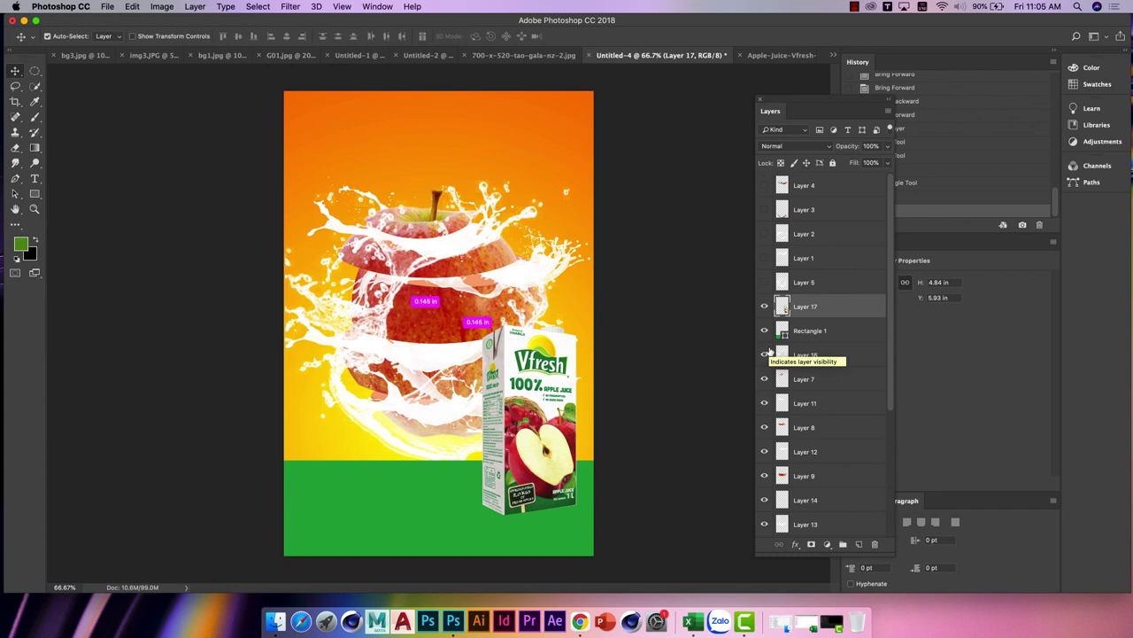
key("super+j")
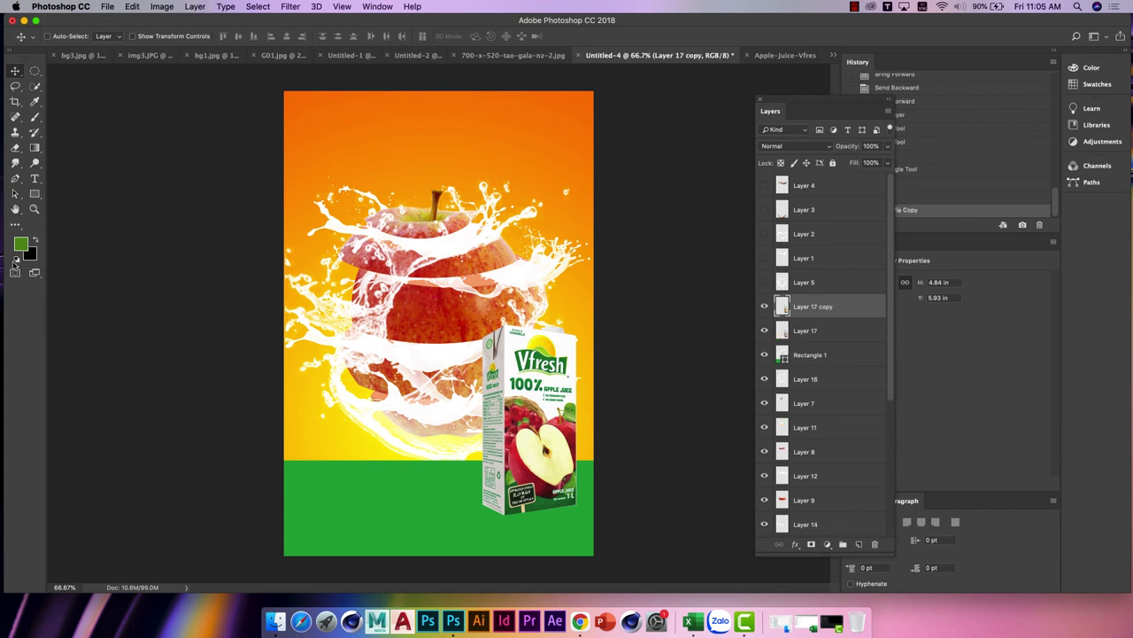
left_click(14, 260)
key("alt+shift+BackSpace")
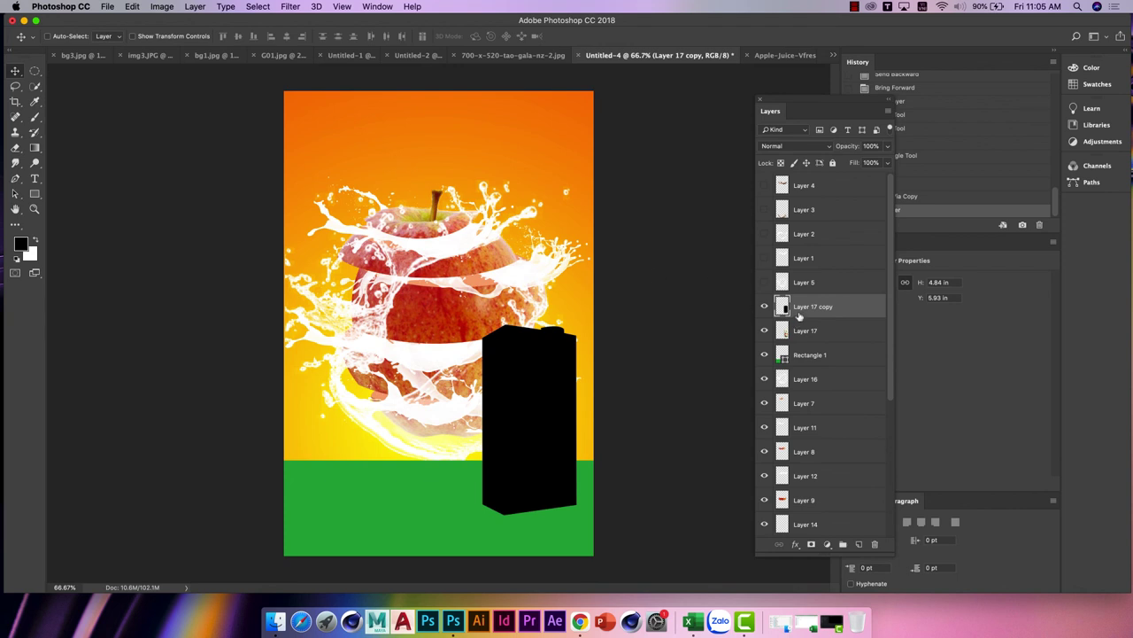
left_click_drag(800, 315, 801, 342)
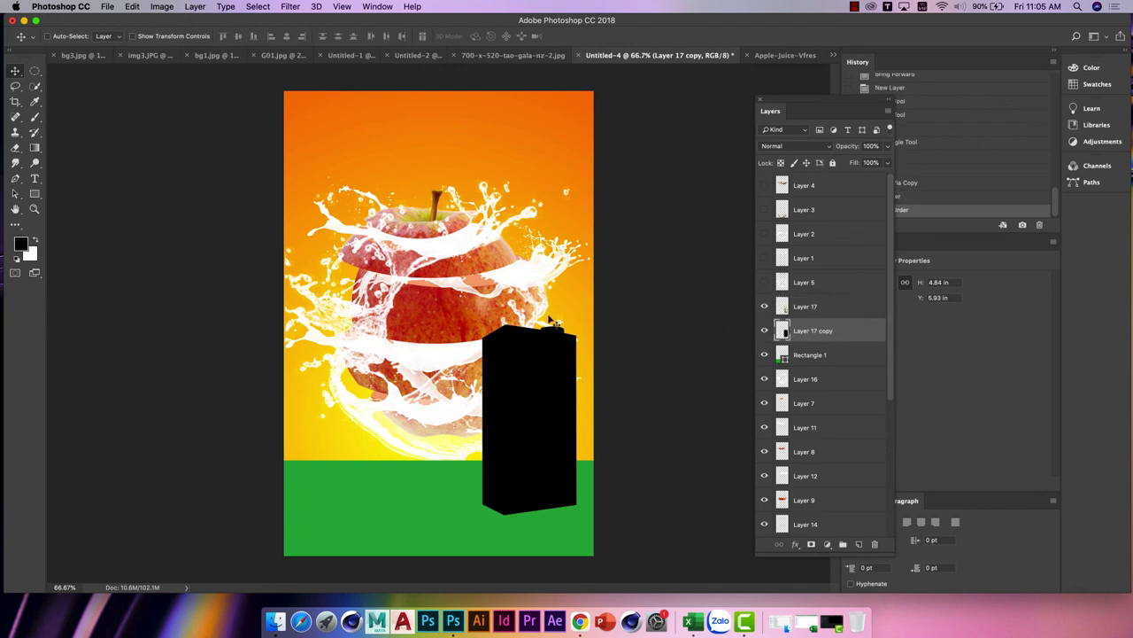
Step: Blur the black carton copy with a 70.7-pixel Gaussian Blur
left_click(292, 7)
mouse_move(296, 147)
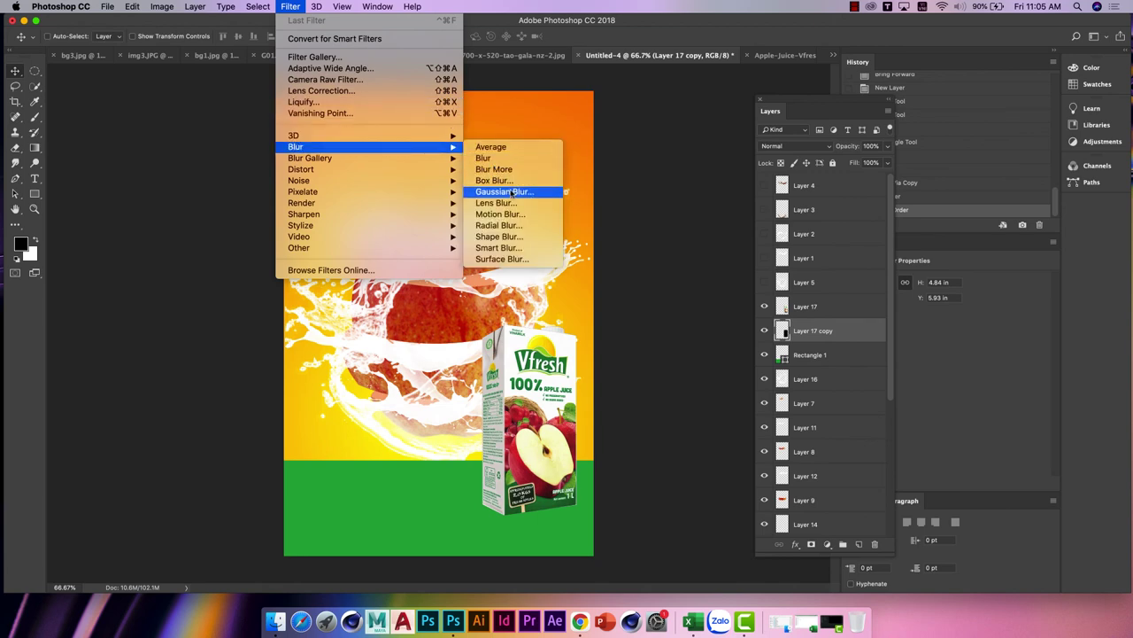
left_click(509, 191)
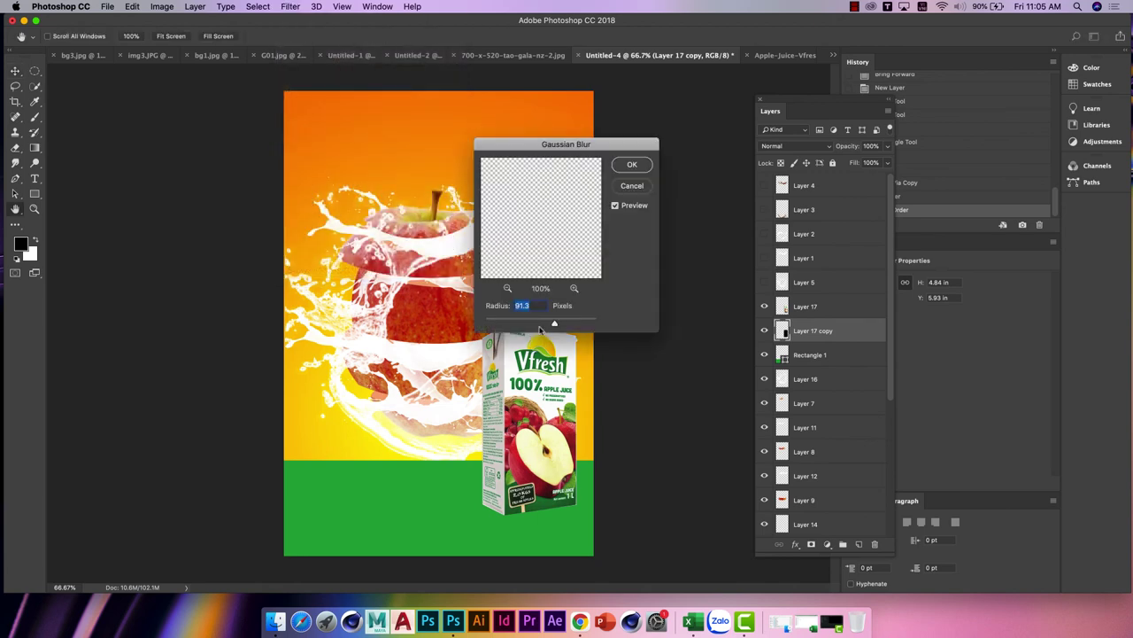
left_click_drag(554, 324, 550, 324)
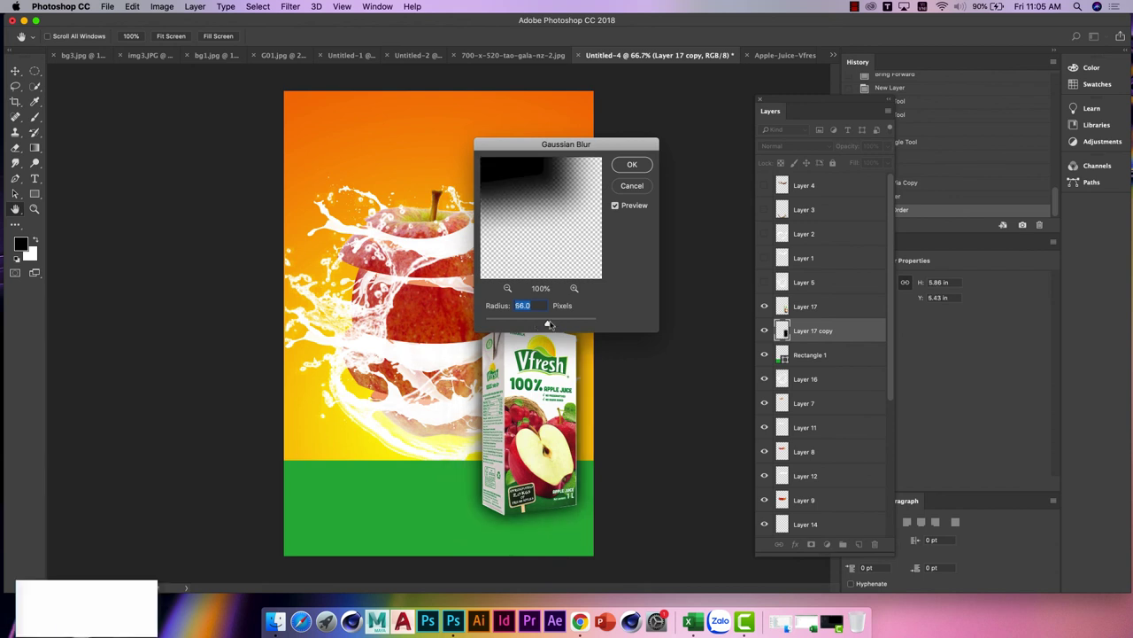
left_click(632, 165)
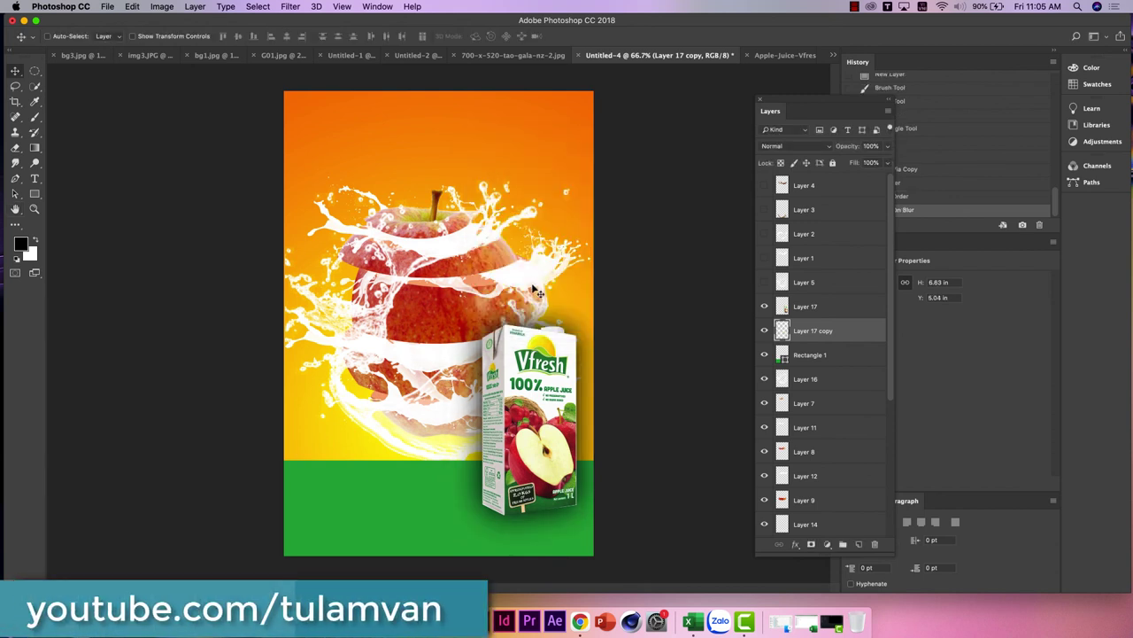
Step: Squash the shadow to two-thirds height and skew it to lie across the green band
key("ctrl+t")
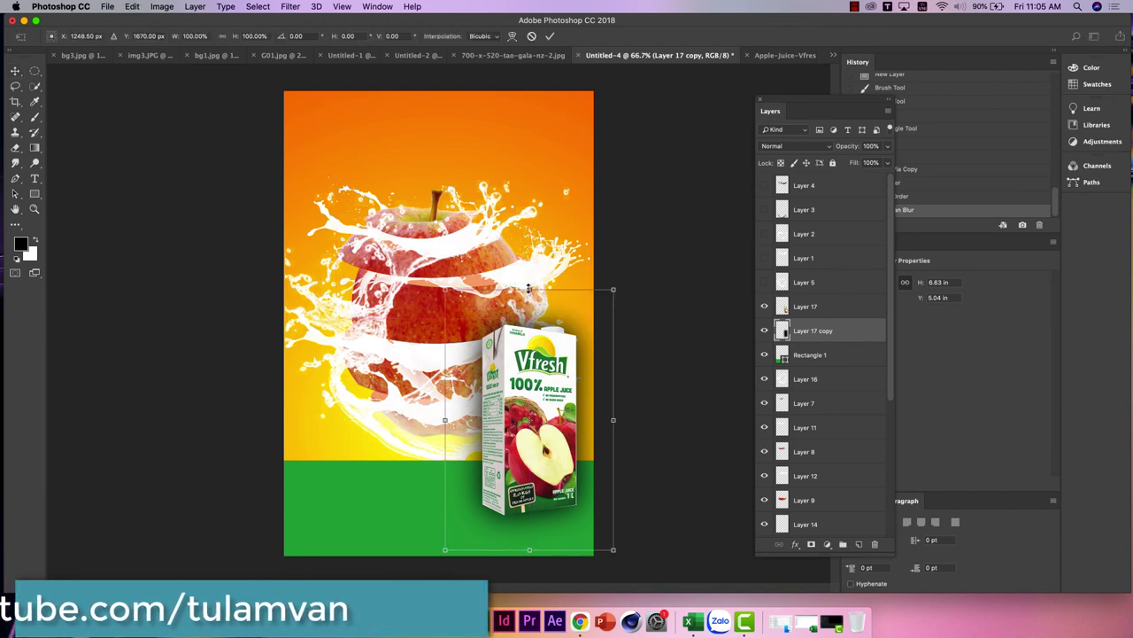
left_click_drag(529, 290, 529, 378)
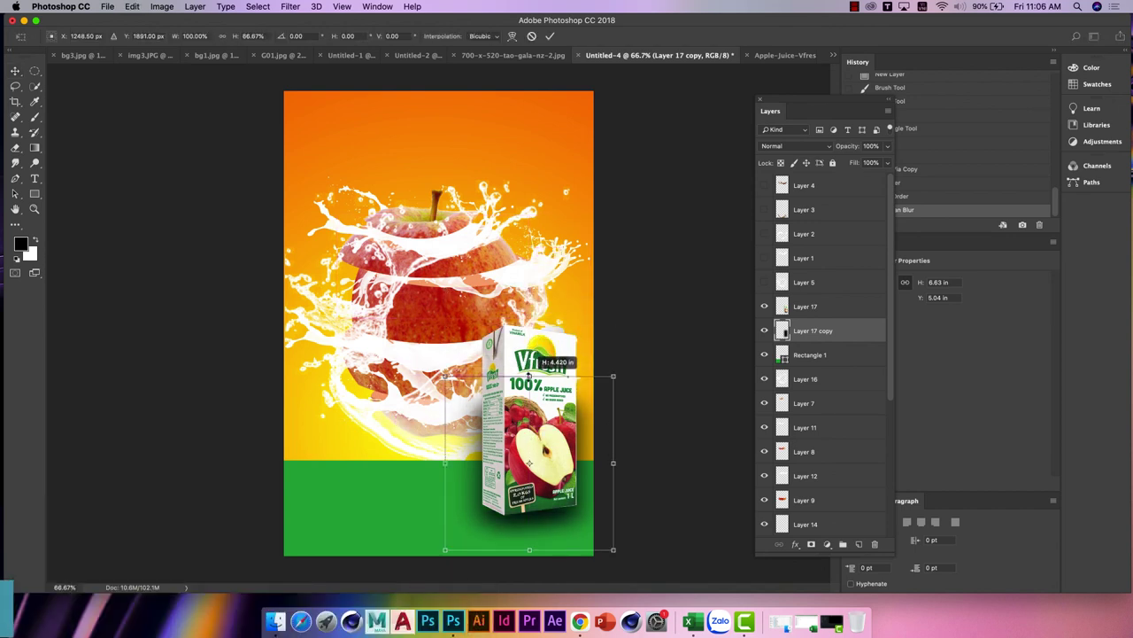
key("Return")
left_click_drag(529, 462, 523, 451)
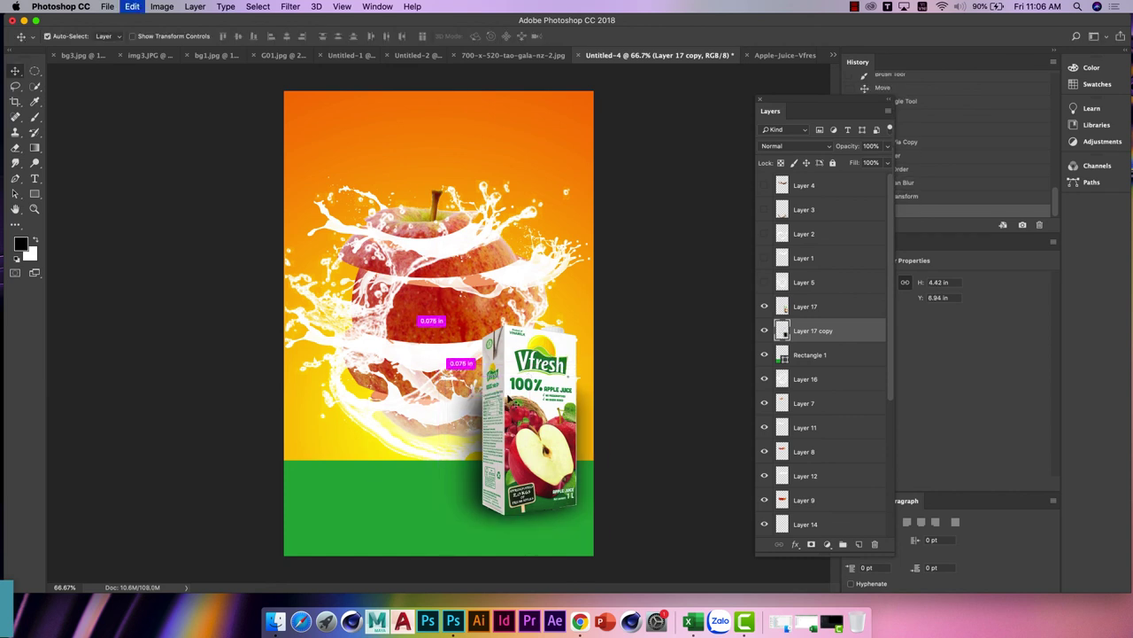
key("ctrl+t")
left_click_drag(523, 364, 471, 408)
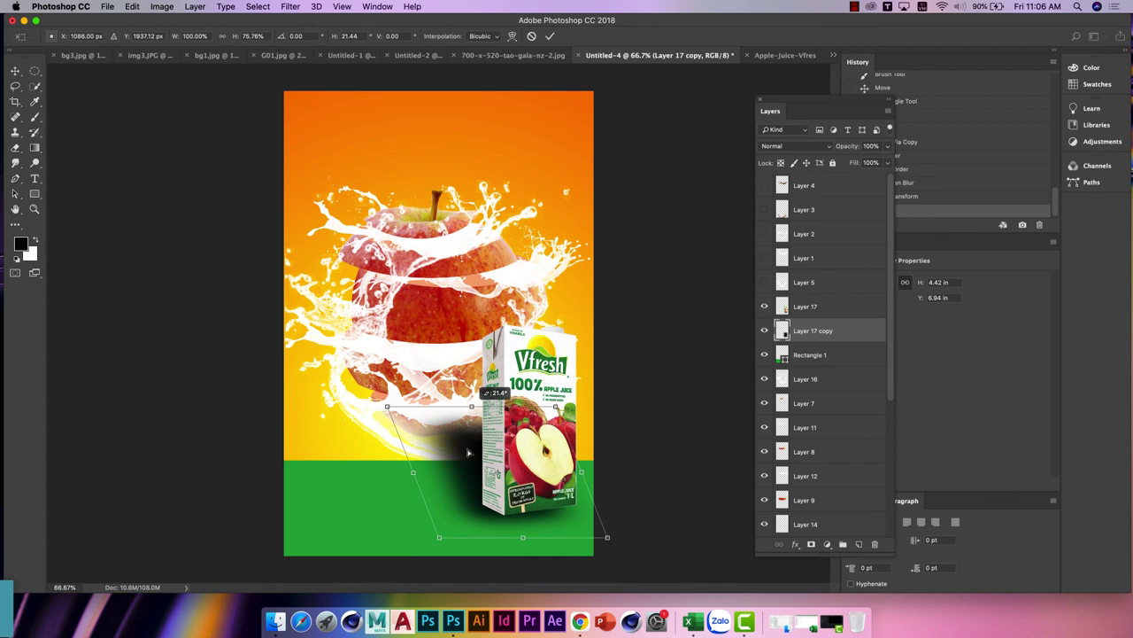
left_click_drag(470, 453, 483, 455)
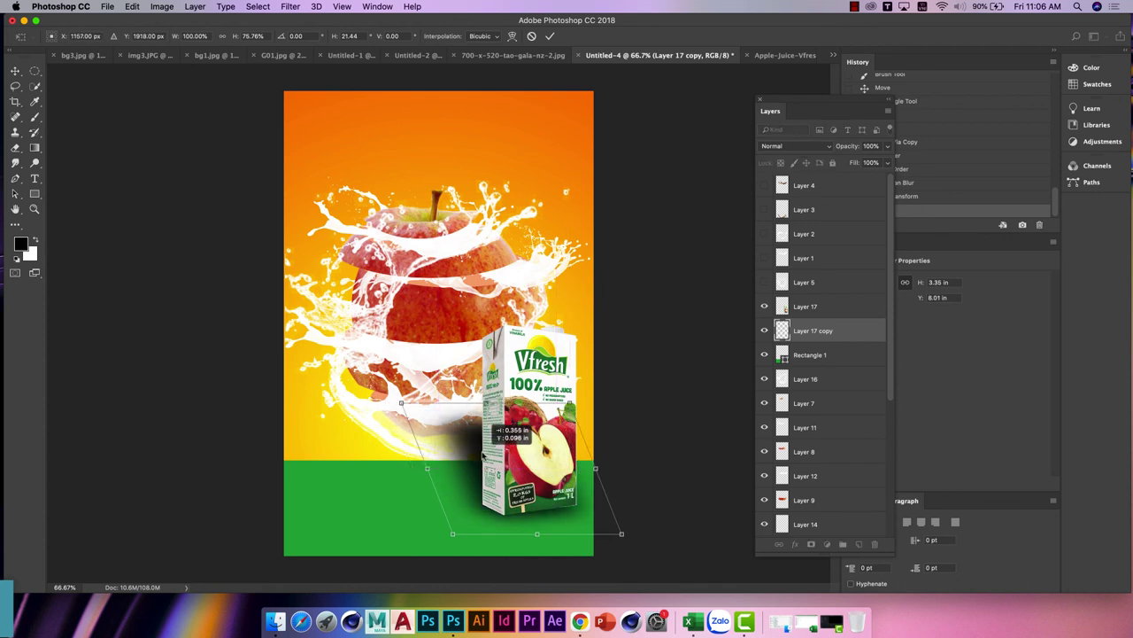
key("Return")
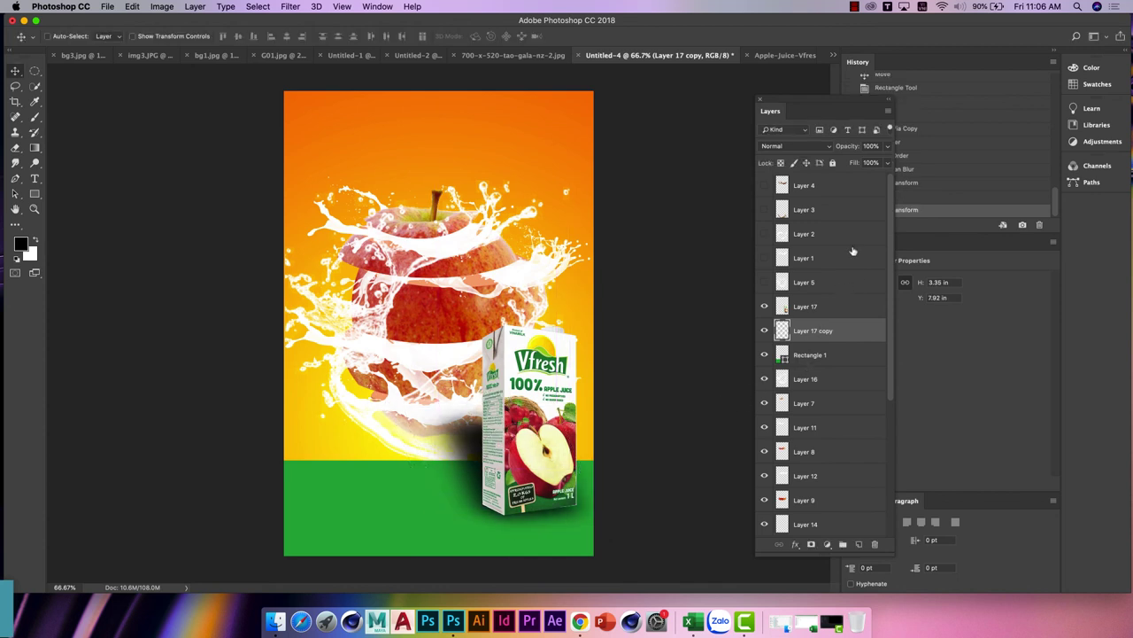
Step: Lower the shadow layer's opacity to 48% and nudge it slightly right
left_click_drag(838, 146, 816, 148)
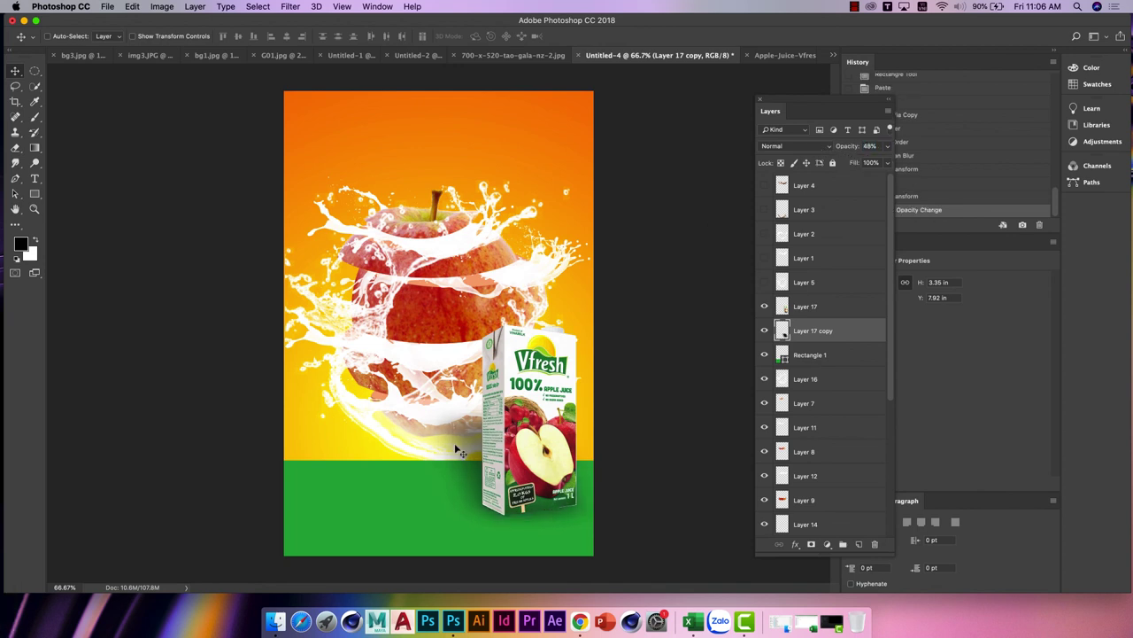
left_click_drag(462, 457, 461, 453)
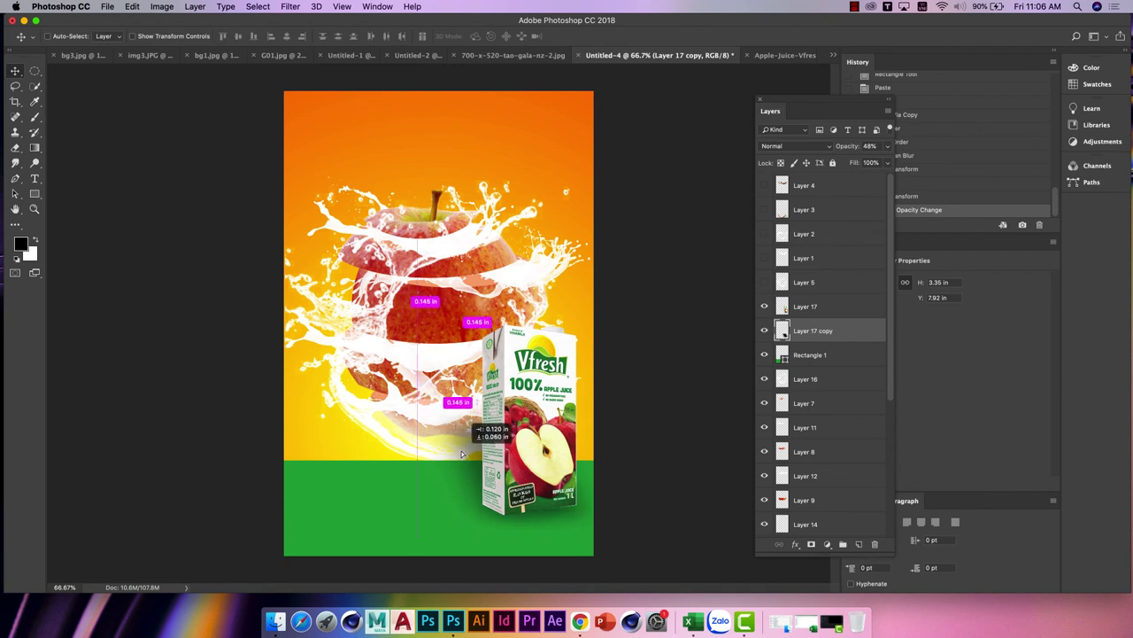
key("Right")
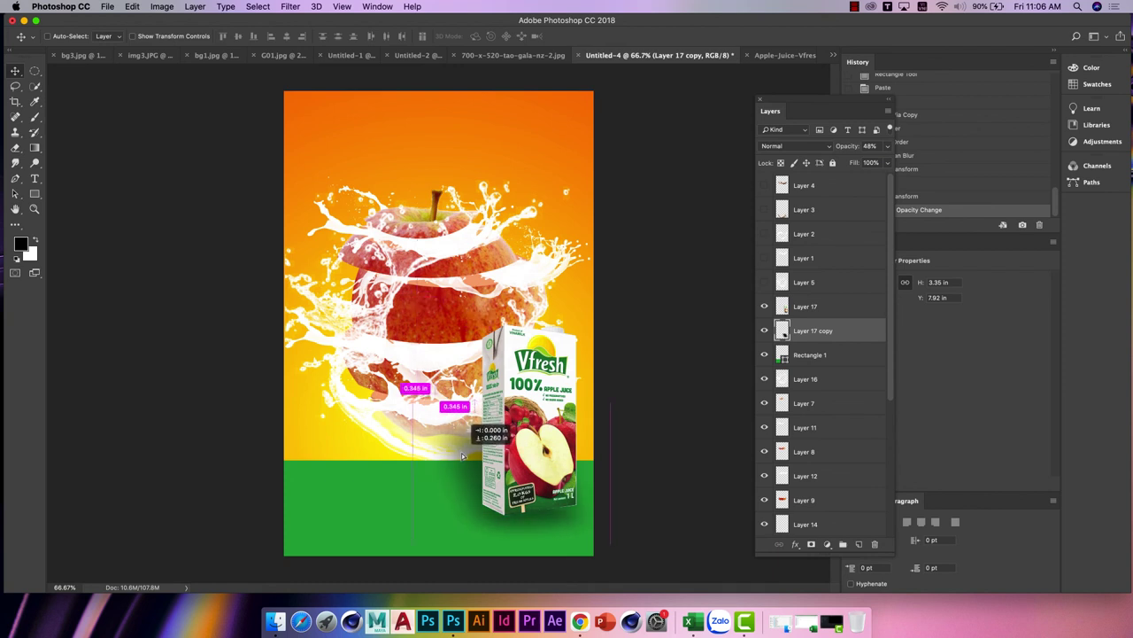
key("Right")
left_click_drag(461, 451, 461, 451)
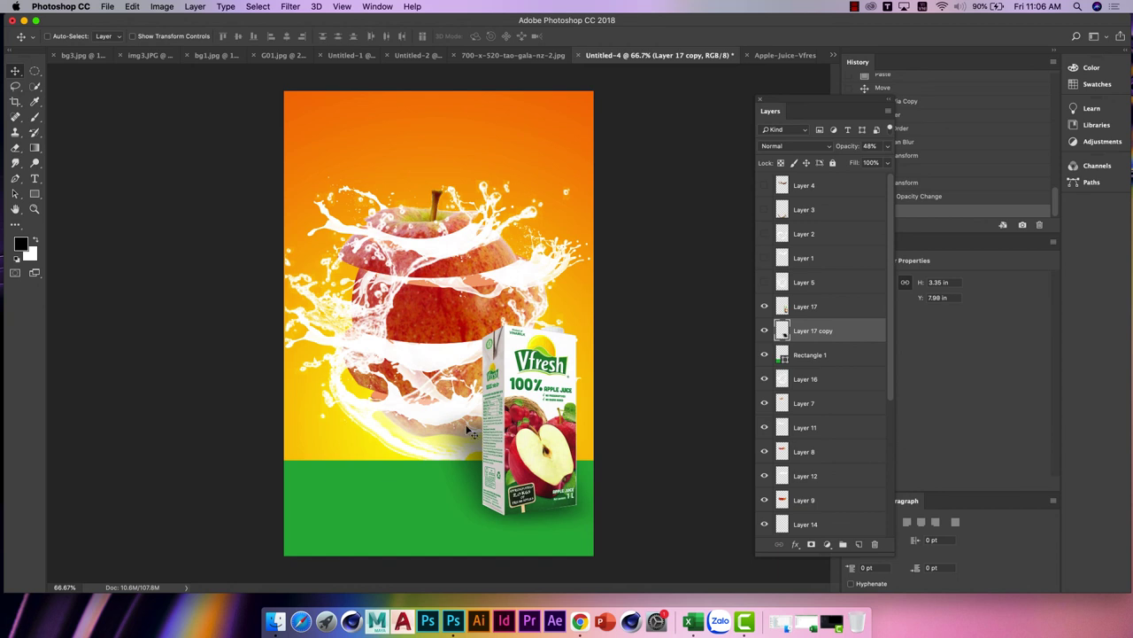
Step: Nudge the carton's shadow slightly down into its final position
key("Down")
left_click(33, 73)
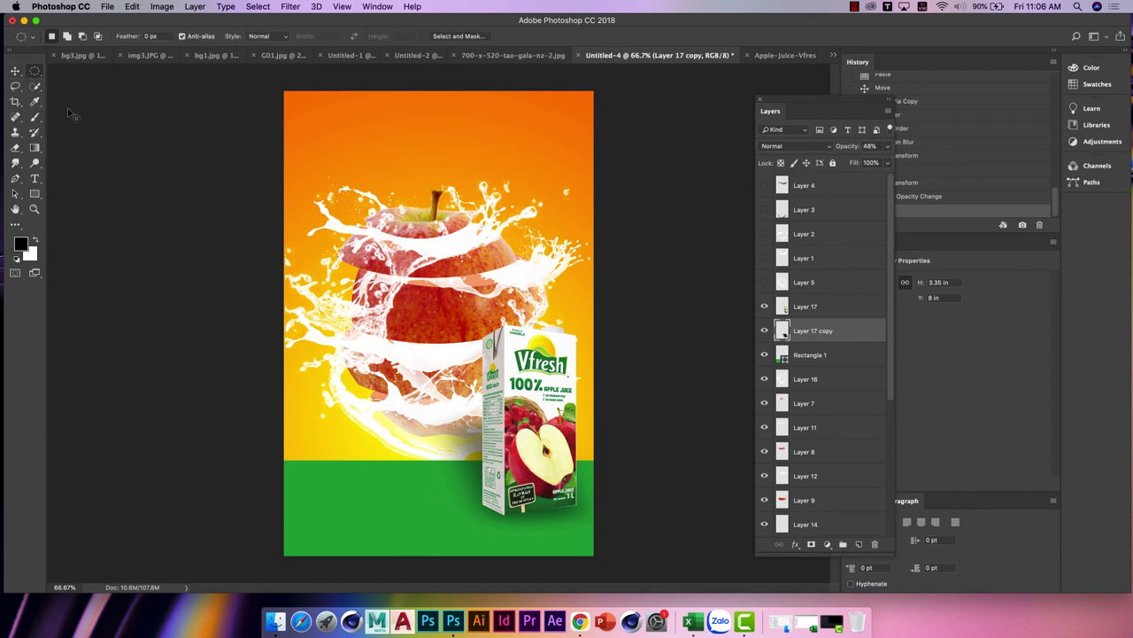
left_click(18, 72)
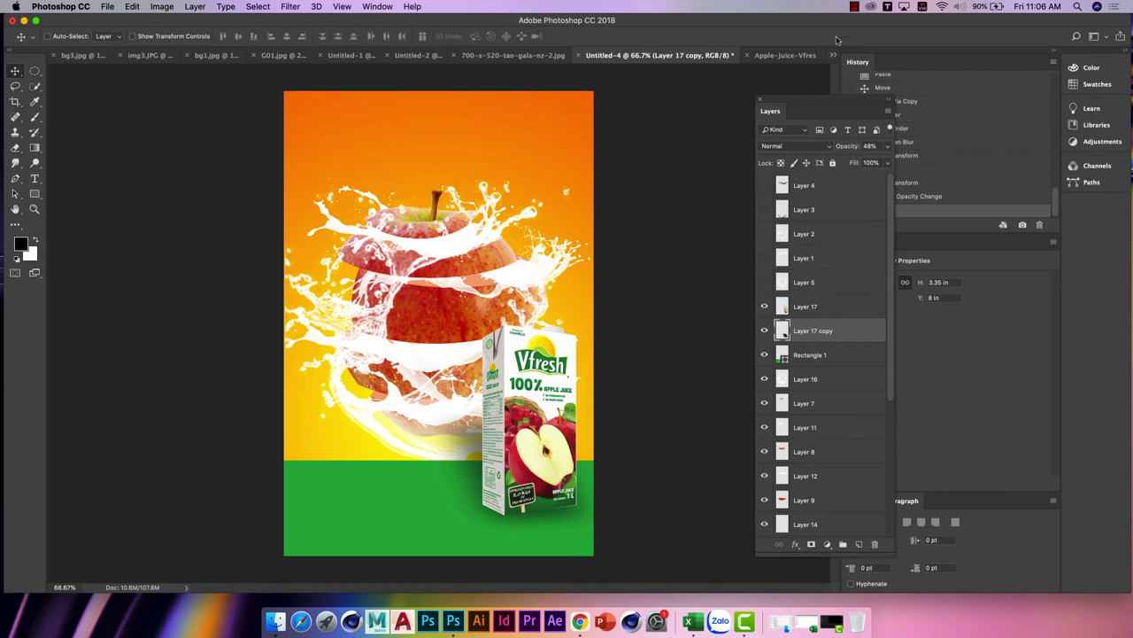
left_click(854, 9)
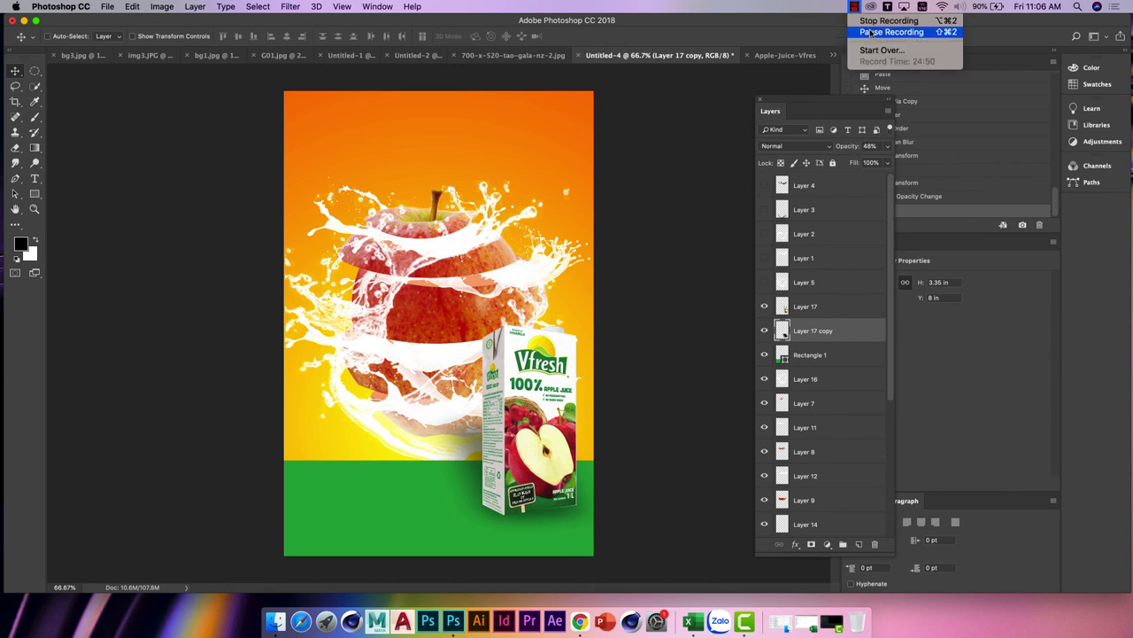
left_click(873, 32)
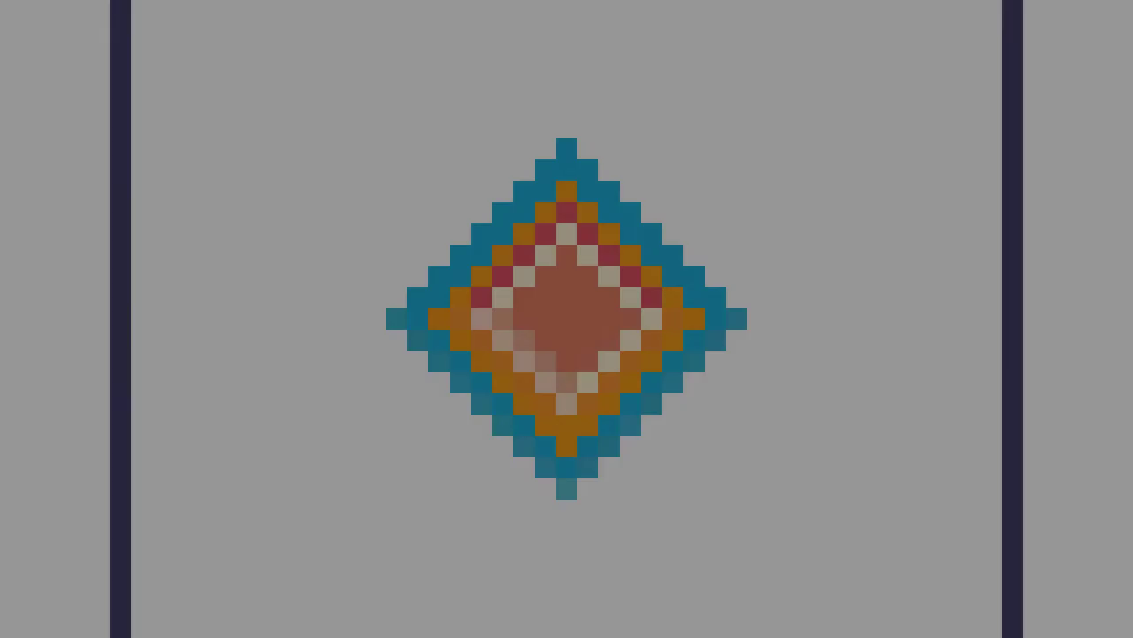